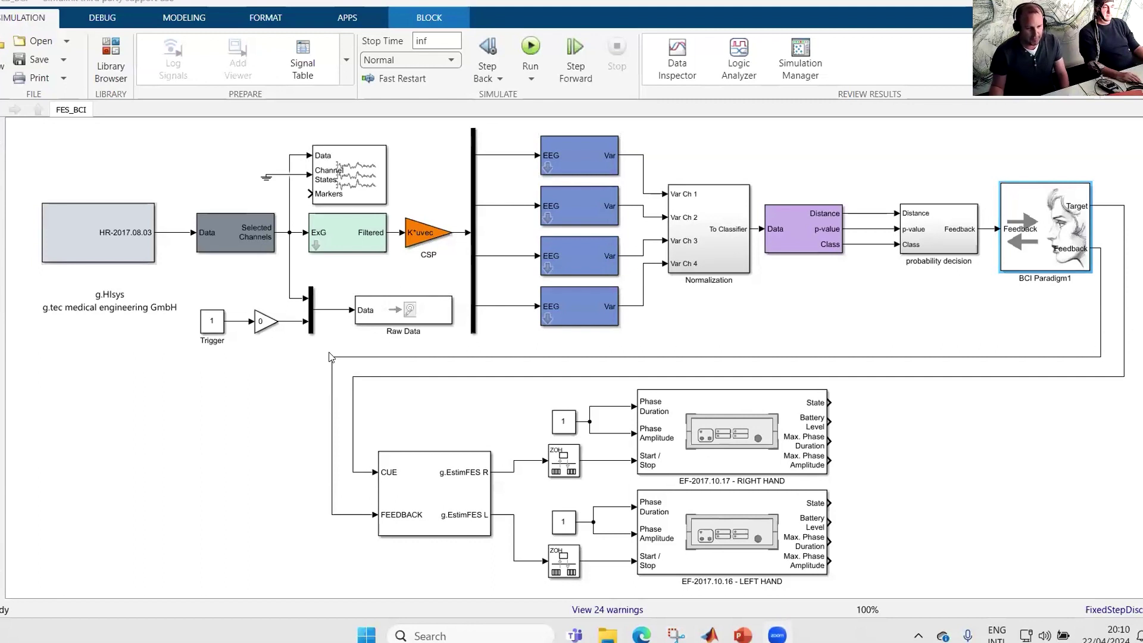
- Select the connected GHiAmp amplifier for data acquisition and accept its 256 Hz, 16-channel device configuration
{"action": "double_click", "coordinate": [76, 219]}
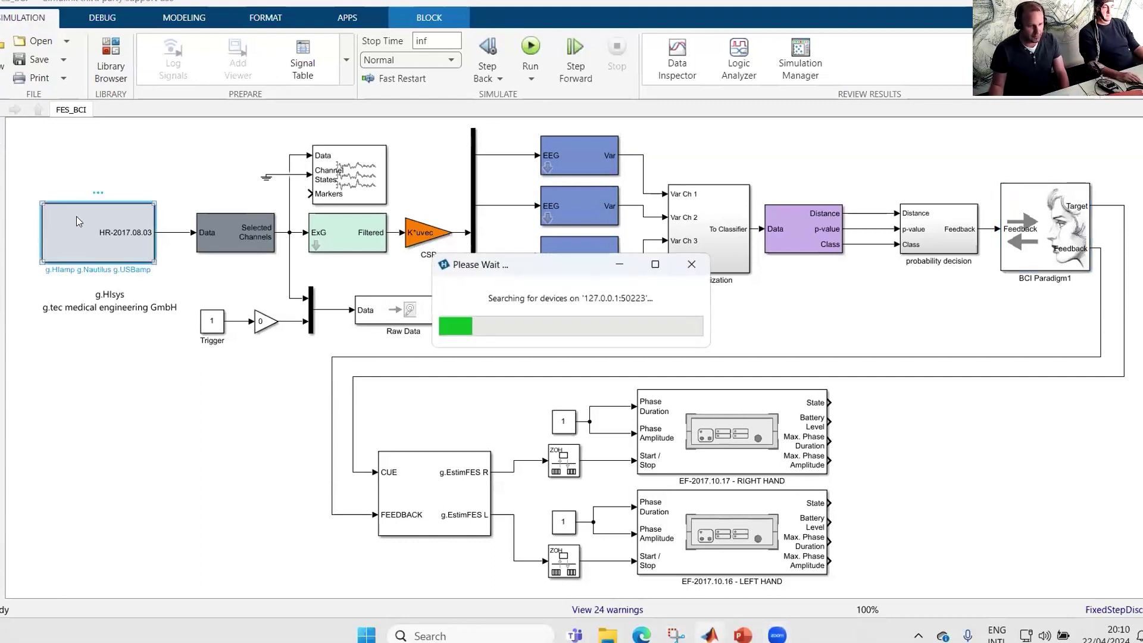
{"action": "left_click", "coordinate": [175, 265]}
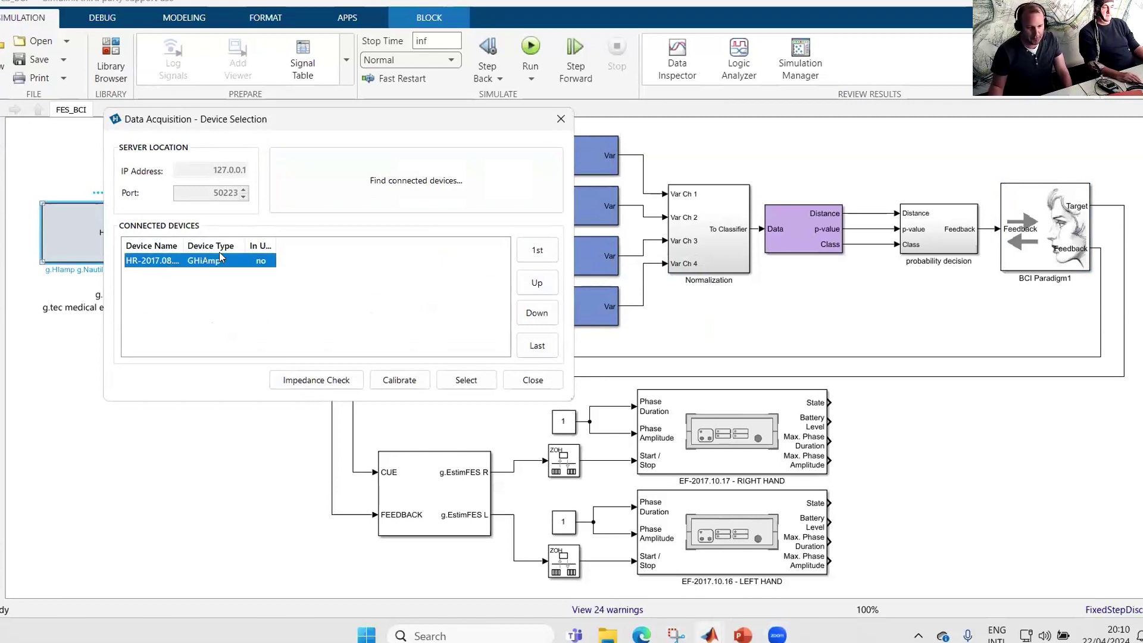
{"action": "left_click", "coordinate": [467, 379]}
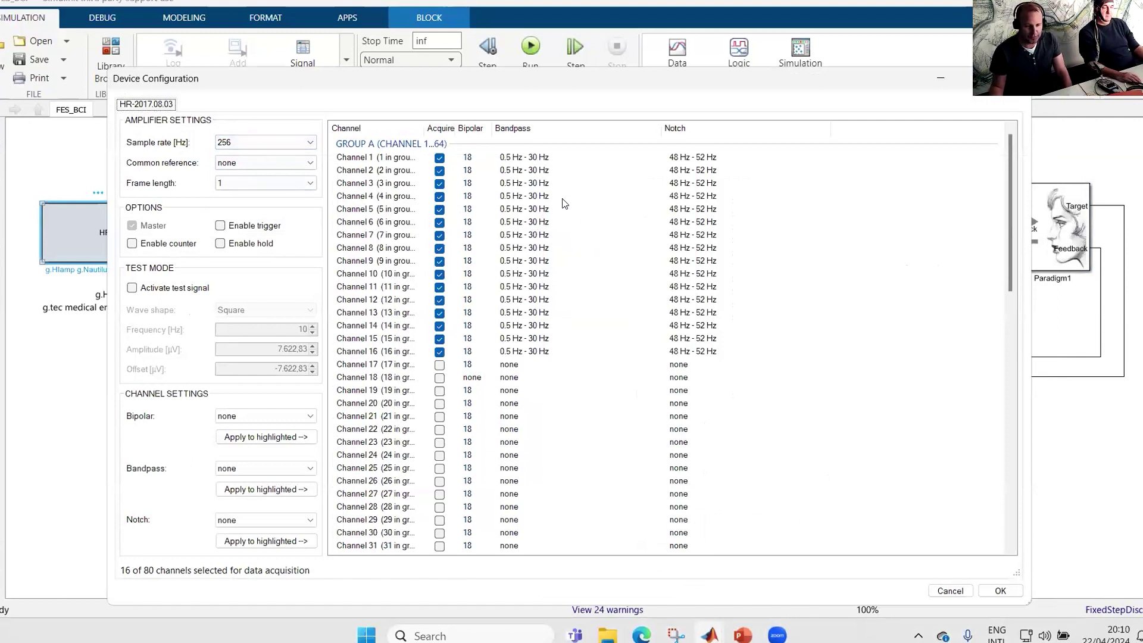
{"action": "left_click", "coordinate": [549, 171]}
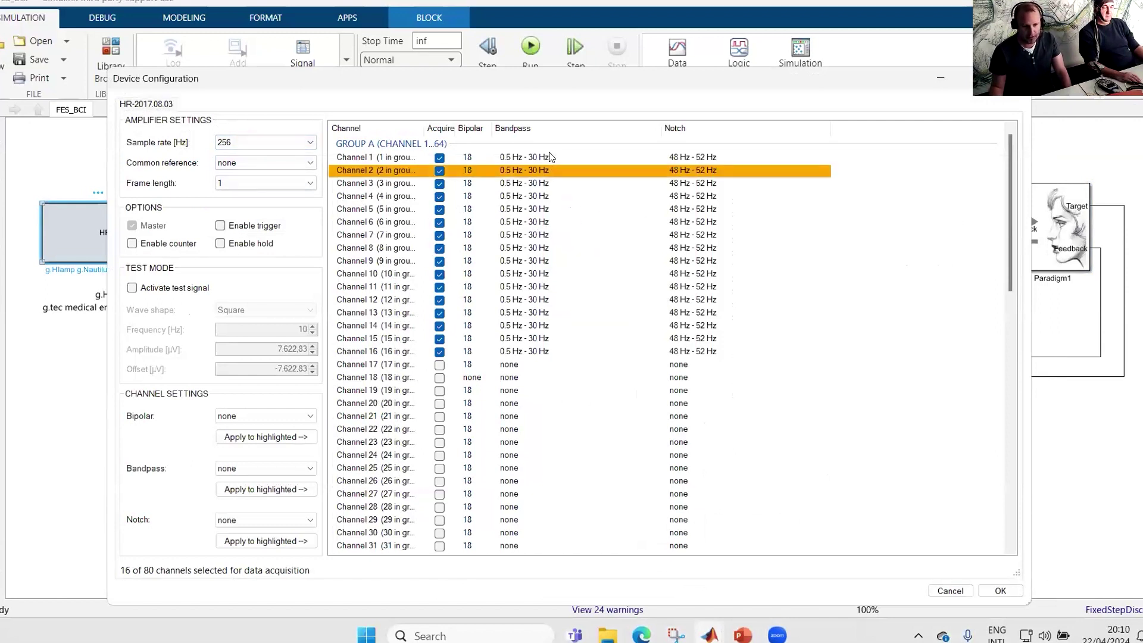
{"action": "key", "text": "Up"}
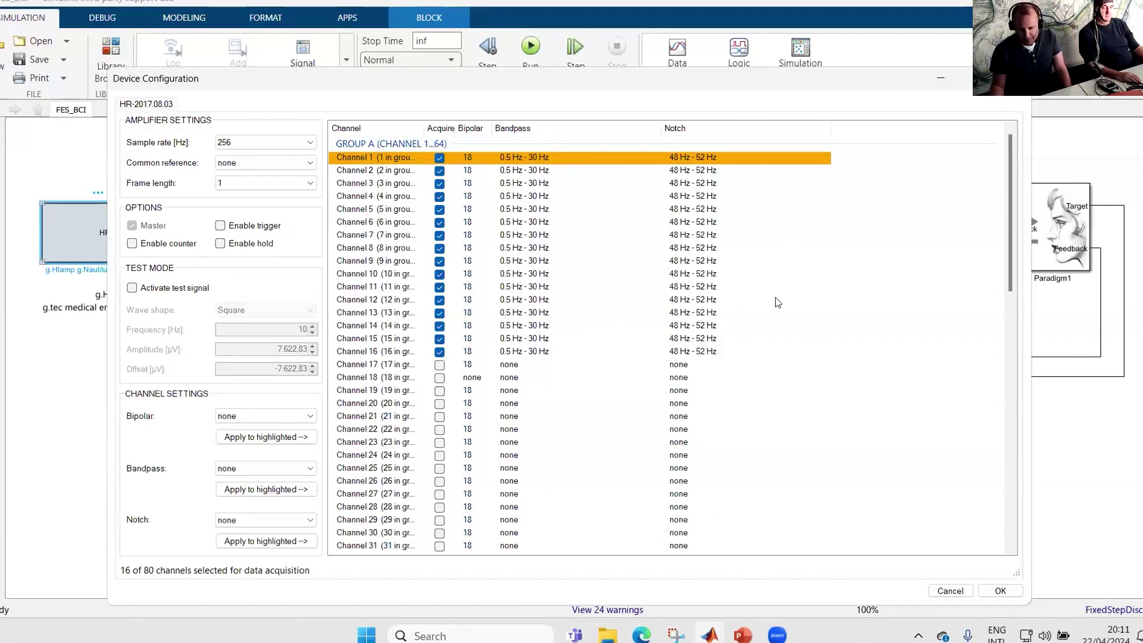
{"action": "left_click", "coordinate": [1001, 591]}
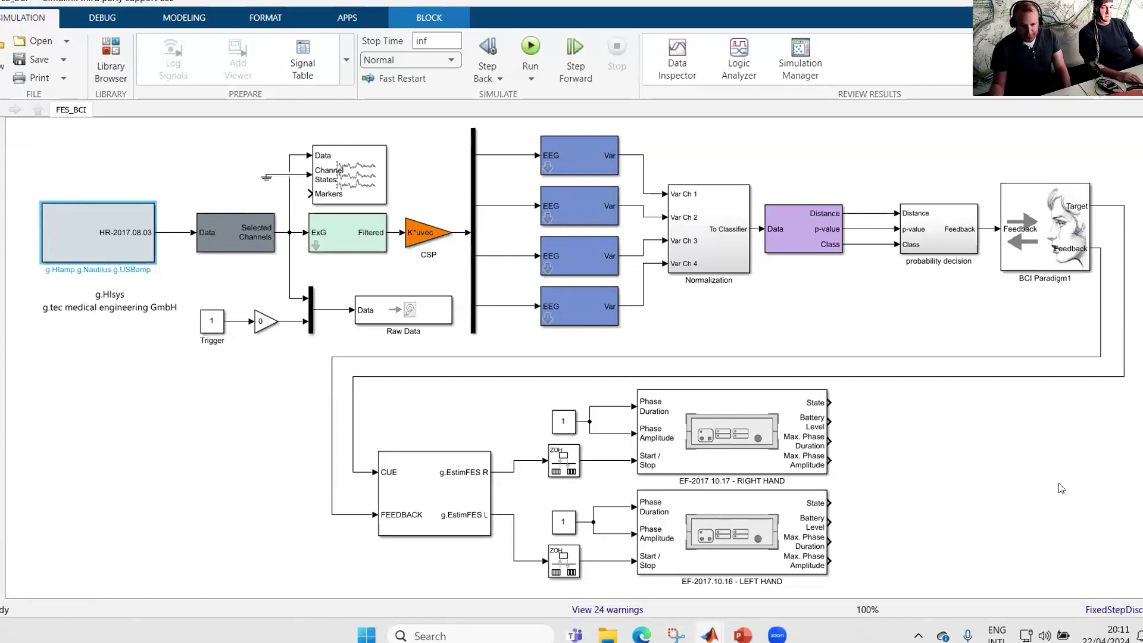
- Open the control panel of the right-hand g.EstimFES stimulator and review its advanced phase and train settings
{"action": "left_click", "coordinate": [767, 468]}
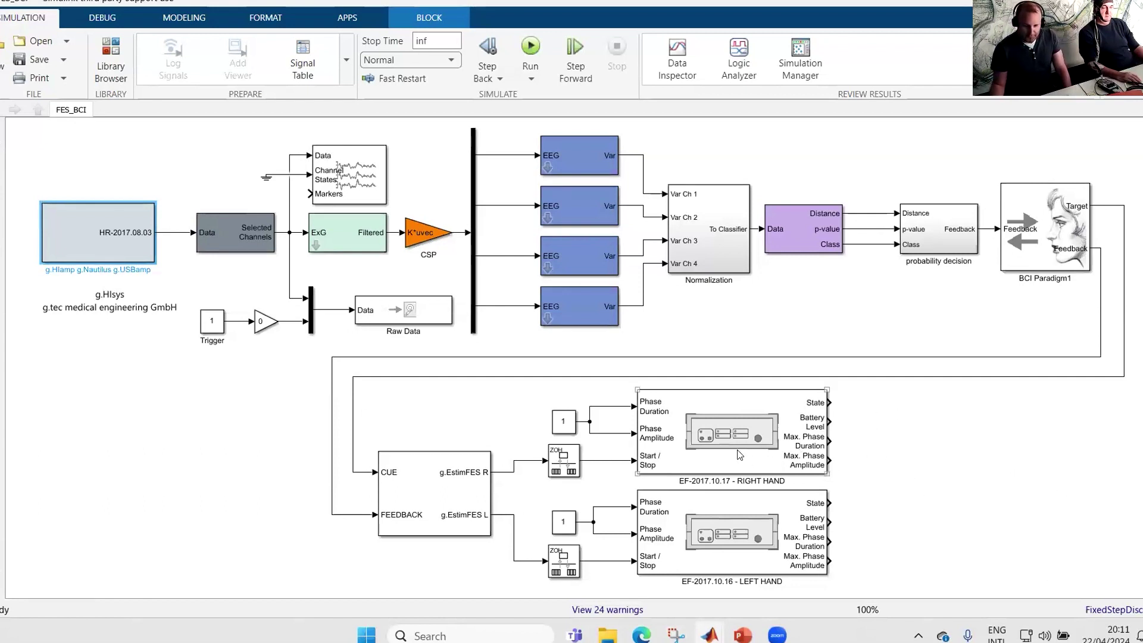
{"action": "left_click", "coordinate": [715, 459]}
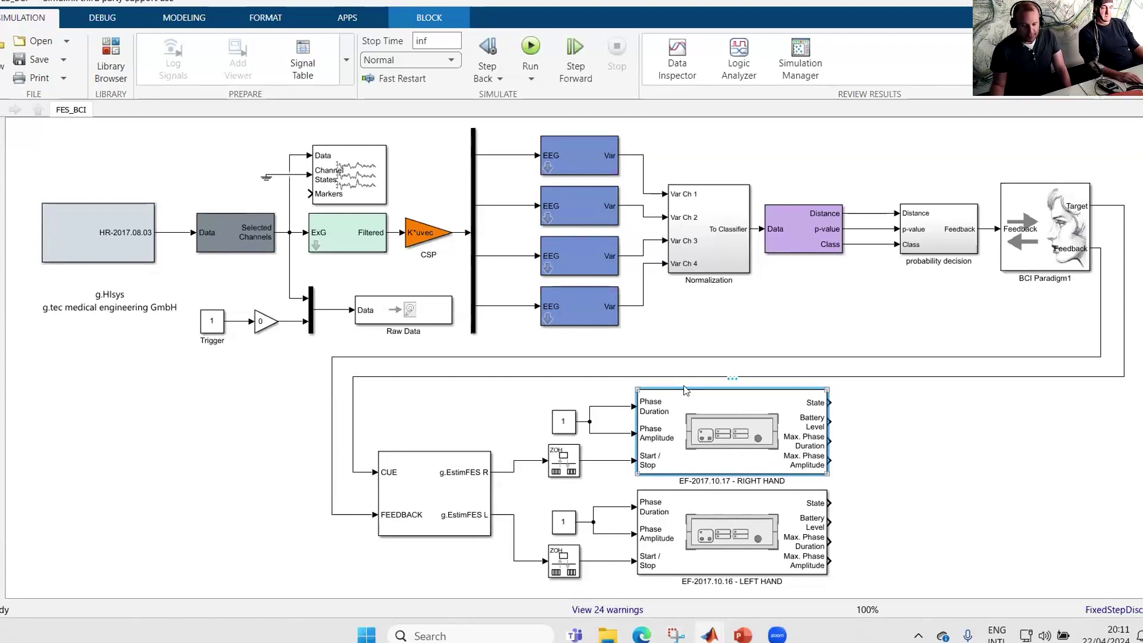
{"action": "double_click", "coordinate": [730, 406]}
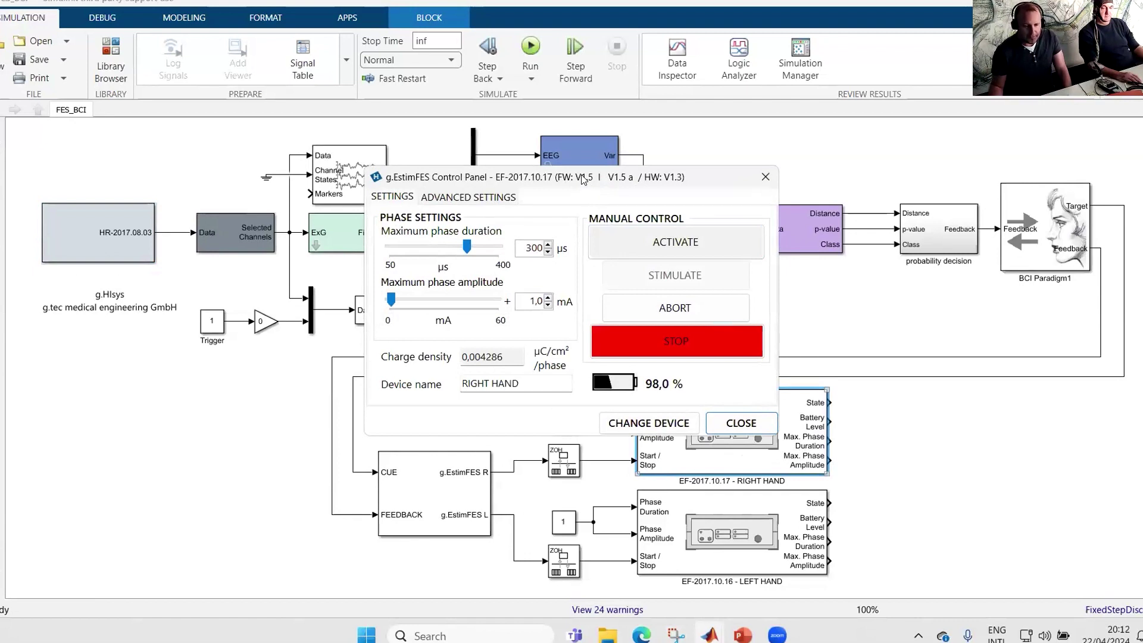
{"action": "left_click_drag", "start_coordinate": [583, 178], "coordinate": [573, 144]}
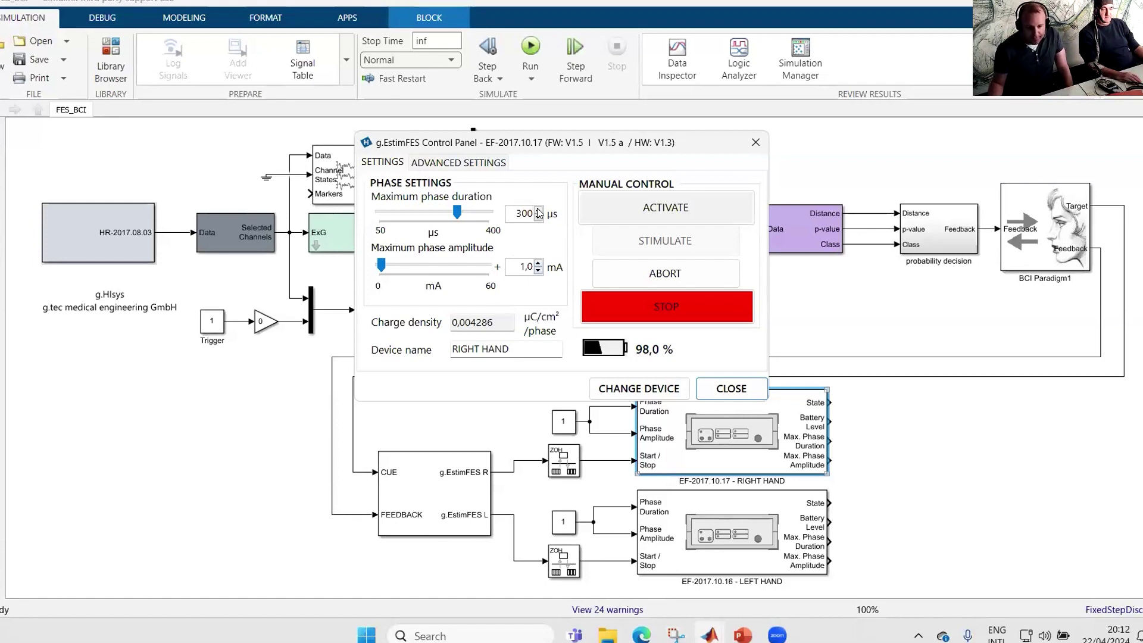
{"action": "left_click", "coordinate": [472, 164]}
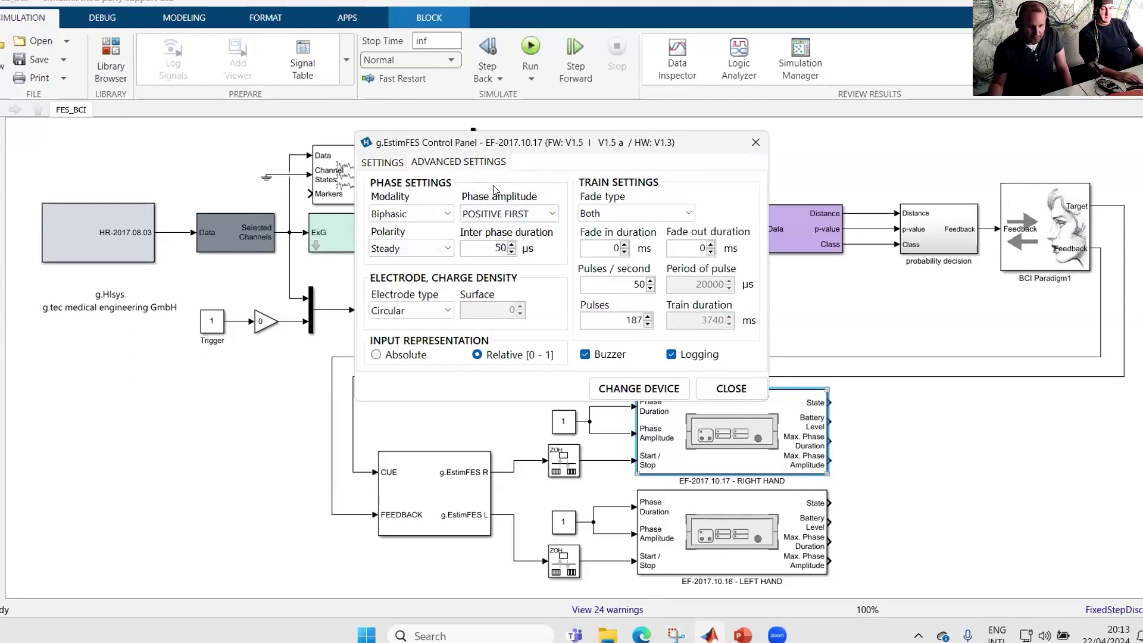
{"action": "left_click", "coordinate": [386, 163]}
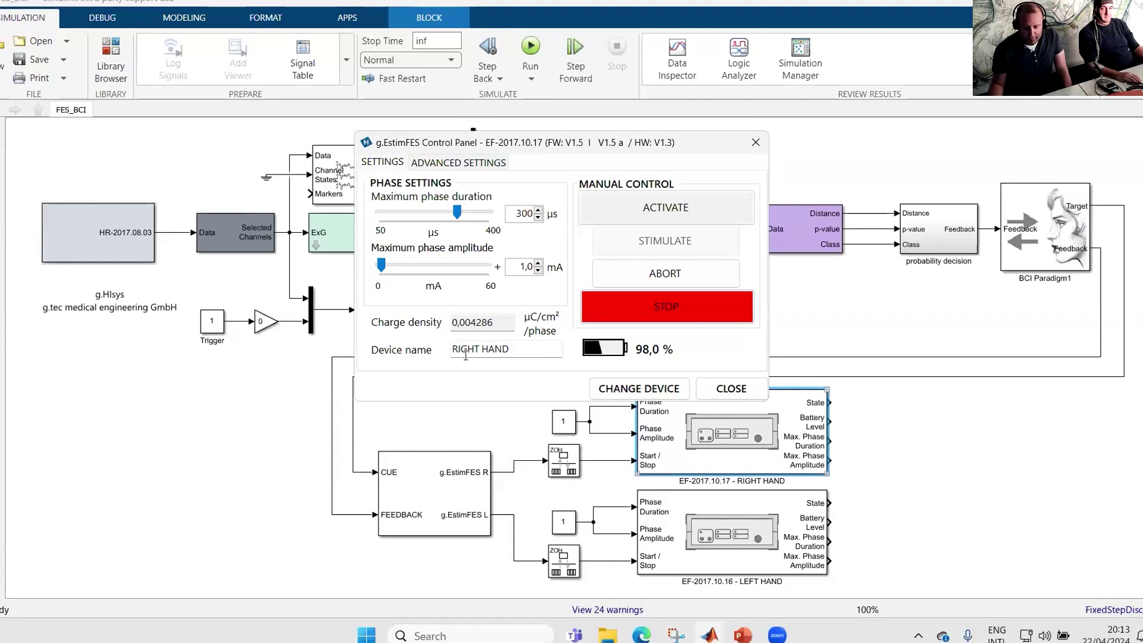
- Activate the right-hand stimulator and trigger a test stimulation at a maximum phase amplitude of 2.8 mA
{"action": "left_click", "coordinate": [648, 208]}
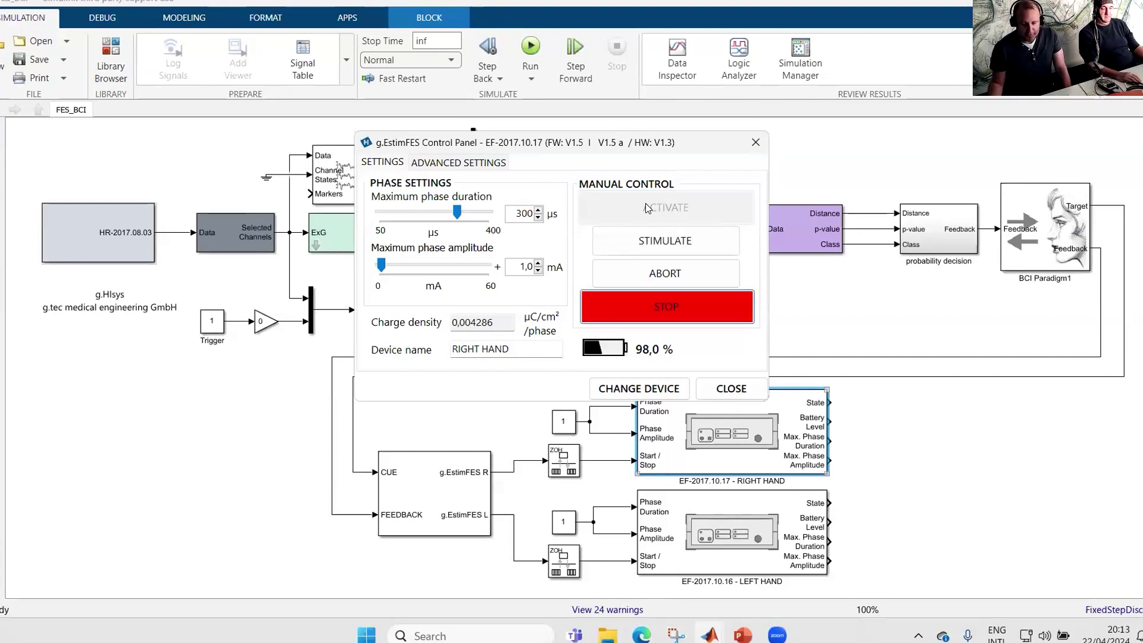
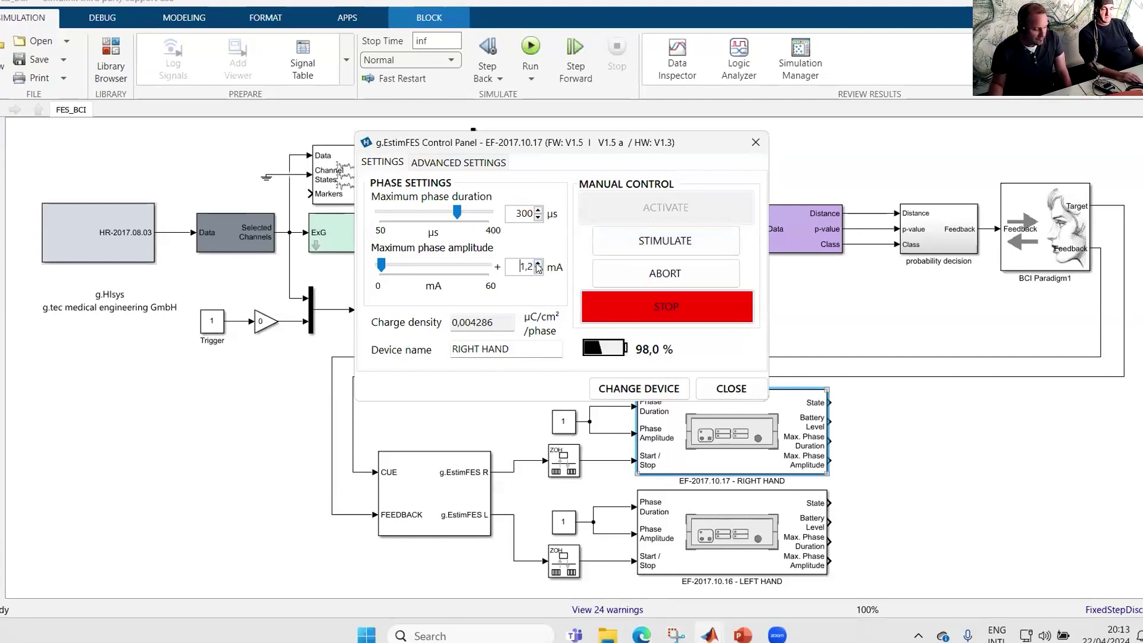
{"action": "left_click", "coordinate": [538, 263]}
{"action": "left_click", "coordinate": [538, 264]}
{"action": "left_click", "coordinate": [539, 264]}
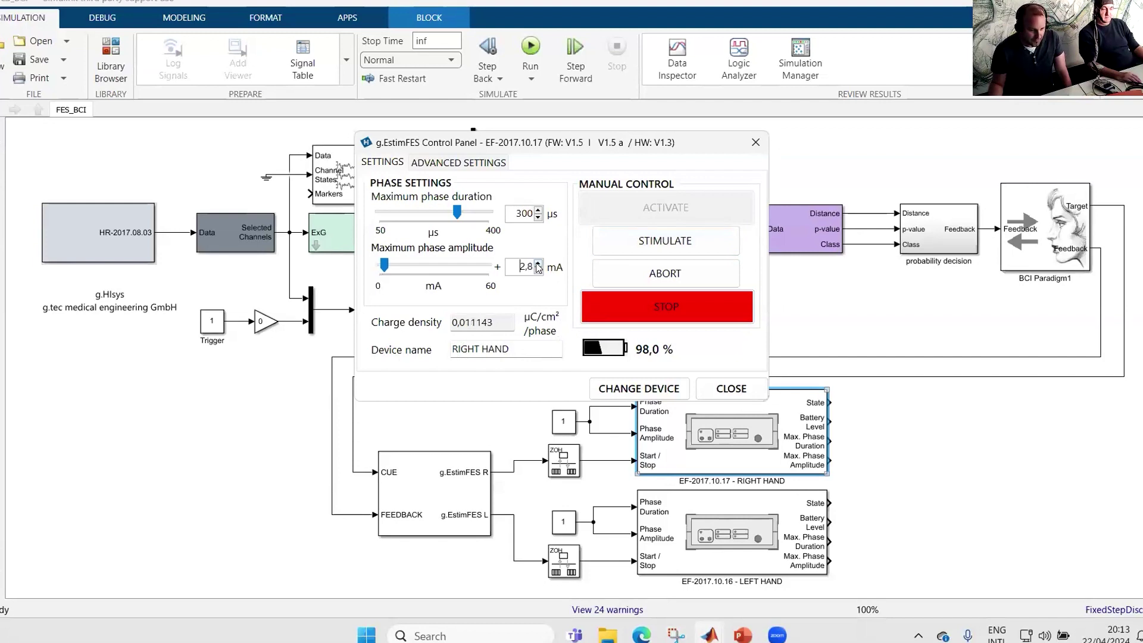
{"action": "left_click", "coordinate": [712, 237]}
- Raise the right-hand stimulator's maximum phase amplitude to 12.1 mA and trigger a test stimulation
{"action": "left_click_drag", "start_coordinate": [385, 268], "coordinate": [393, 269]}
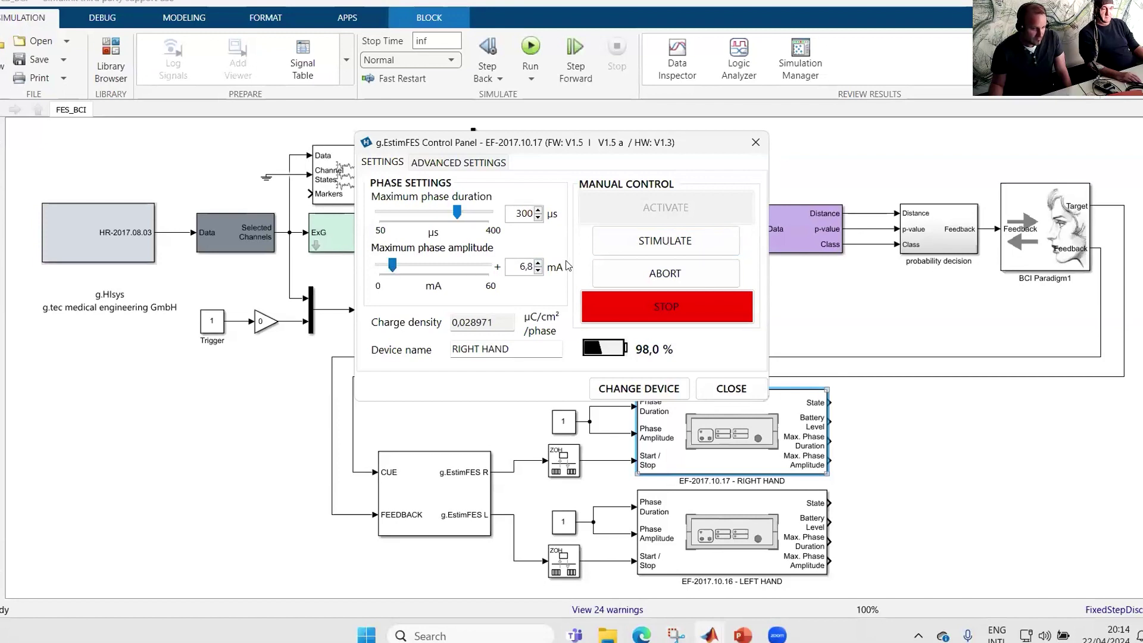
{"action": "left_click", "coordinate": [539, 262]}
{"action": "left_click", "coordinate": [538, 263]}
{"action": "left_click", "coordinate": [538, 263]}
{"action": "left_click", "coordinate": [539, 263]}
{"action": "left_click", "coordinate": [539, 263]}
{"action": "left_click", "coordinate": [539, 263]}
{"action": "left_click", "coordinate": [539, 263]}
{"action": "left_click", "coordinate": [539, 263]}
{"action": "left_click", "coordinate": [539, 264]}
{"action": "left_click", "coordinate": [539, 263]}
{"action": "left_click", "coordinate": [539, 263]}
{"action": "left_click", "coordinate": [539, 263]}
{"action": "left_click", "coordinate": [539, 263]}
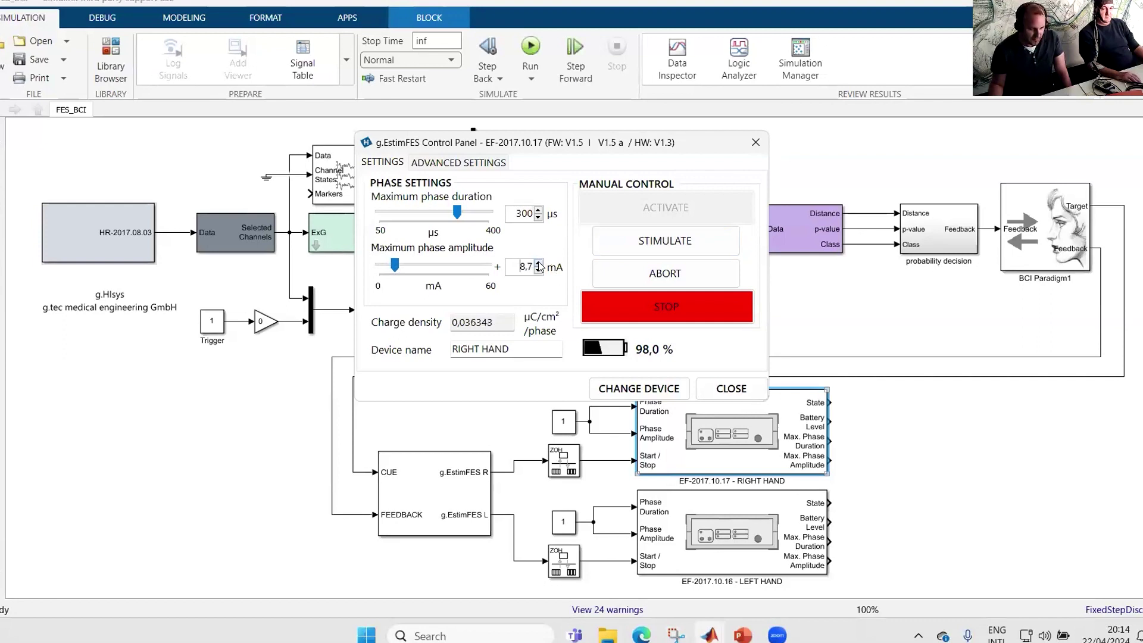
{"action": "left_click", "coordinate": [539, 264]}
{"action": "left_click", "coordinate": [539, 264]}
{"action": "left_click", "coordinate": [538, 263]}
{"action": "left_click", "coordinate": [539, 263]}
{"action": "left_click", "coordinate": [539, 264]}
{"action": "left_click", "coordinate": [539, 263]}
{"action": "left_click", "coordinate": [539, 263]}
{"action": "left_click", "coordinate": [538, 263]}
{"action": "left_click", "coordinate": [539, 263]}
{"action": "left_click", "coordinate": [538, 263]}
{"action": "left_click", "coordinate": [539, 264]}
{"action": "left_click", "coordinate": [539, 263]}
{"action": "left_click", "coordinate": [538, 264]}
{"action": "left_click", "coordinate": [538, 263]}
{"action": "double_click", "coordinate": [539, 263]}
{"action": "left_click", "coordinate": [539, 263]}
{"action": "double_click", "coordinate": [539, 263]}
{"action": "double_click", "coordinate": [539, 263]}
{"action": "double_click", "coordinate": [539, 263]}
{"action": "left_click", "coordinate": [538, 263]}
{"action": "double_click", "coordinate": [539, 263]}
{"action": "double_click", "coordinate": [539, 263]}
{"action": "double_click", "coordinate": [539, 264]}
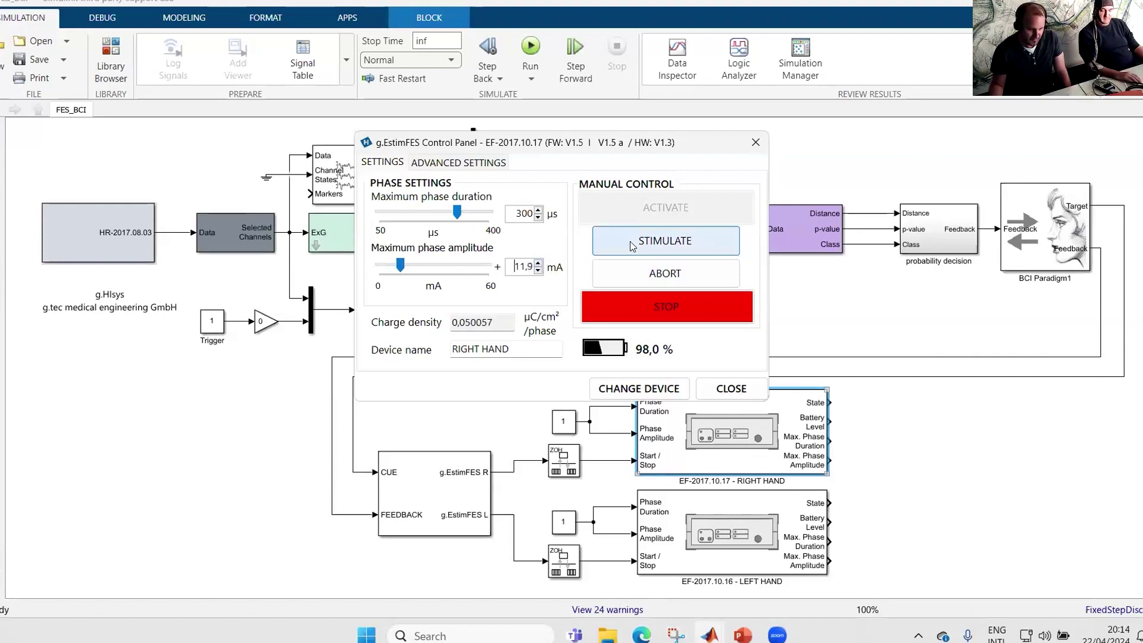
{"action": "left_click", "coordinate": [538, 263]}
{"action": "left_click", "coordinate": [538, 262]}
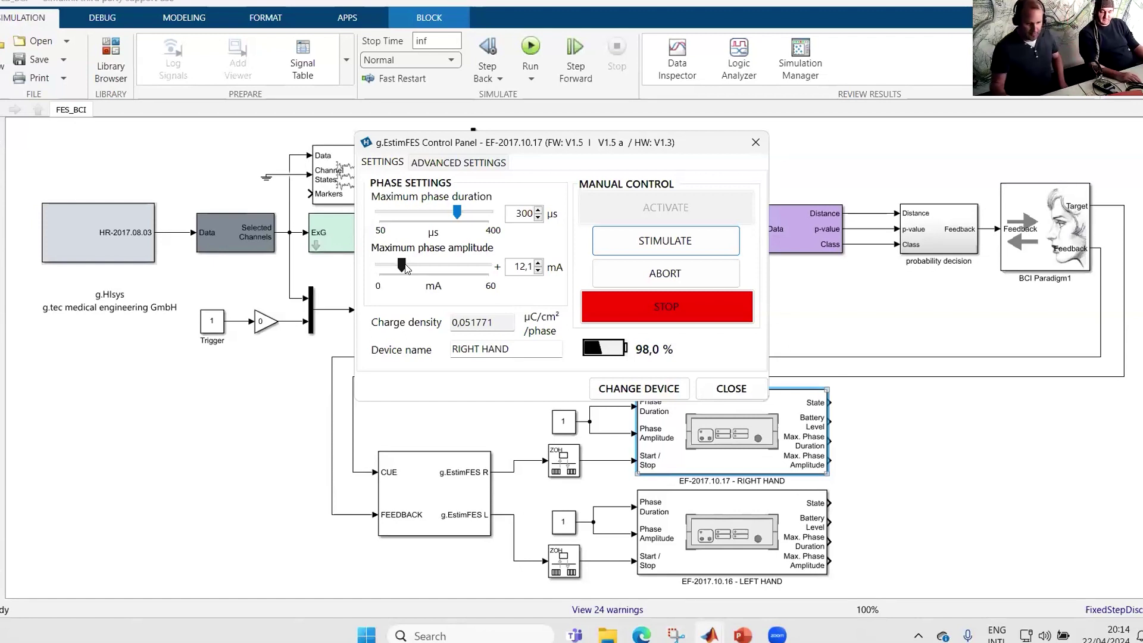
{"action": "left_click", "coordinate": [642, 241]}
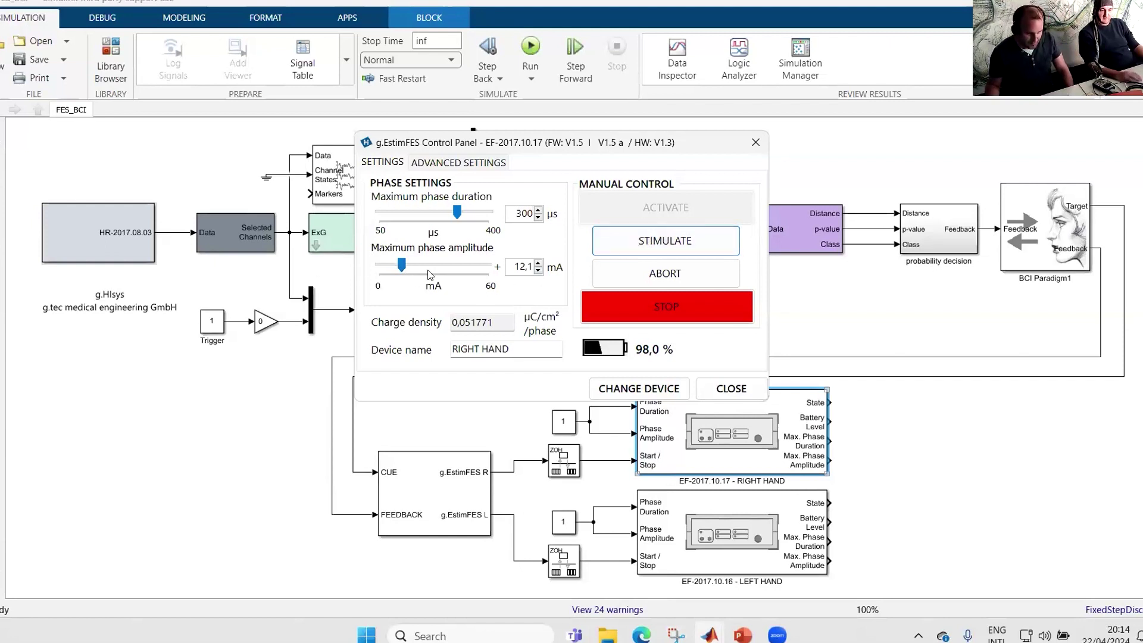
- Raise the right-hand maximum phase amplitude to 13.3 mA and stimulate again
{"action": "left_click", "coordinate": [538, 264]}
{"action": "left_click", "coordinate": [538, 263]}
{"action": "left_click", "coordinate": [538, 263]}
{"action": "left_click", "coordinate": [539, 263]}
{"action": "left_click", "coordinate": [640, 245]}
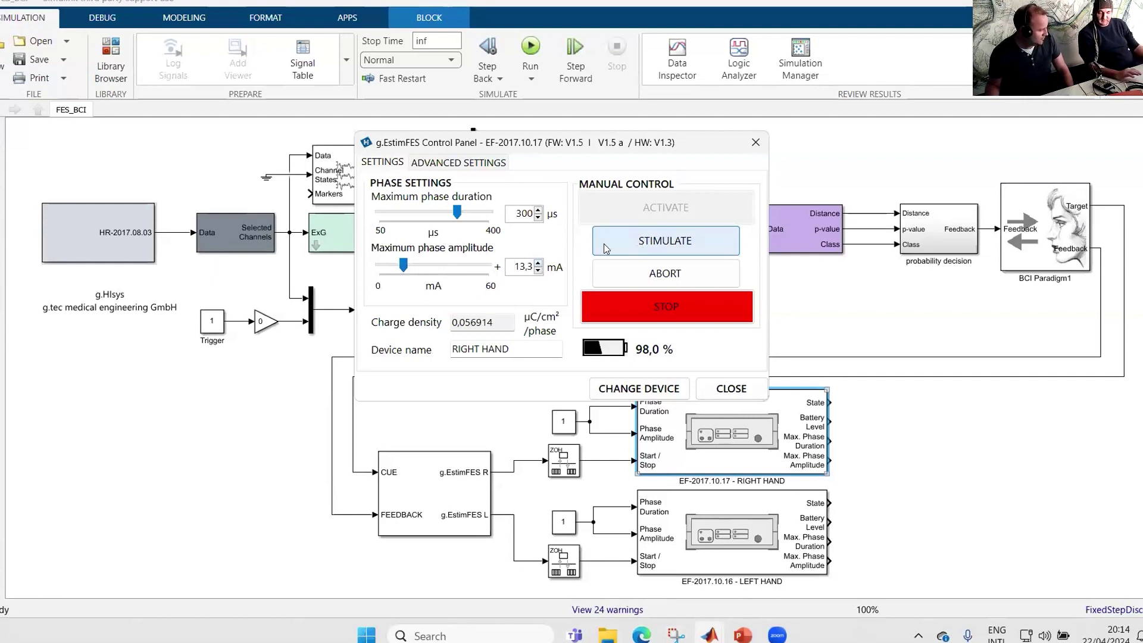
- Set the right-hand maximum phase amplitude to 15.1 mA and close that stimulator's control panel
{"action": "left_click", "coordinate": [537, 263]}
{"action": "left_click", "coordinate": [538, 263]}
{"action": "left_click", "coordinate": [538, 263]}
{"action": "left_click", "coordinate": [537, 263]}
{"action": "left_click", "coordinate": [538, 263]}
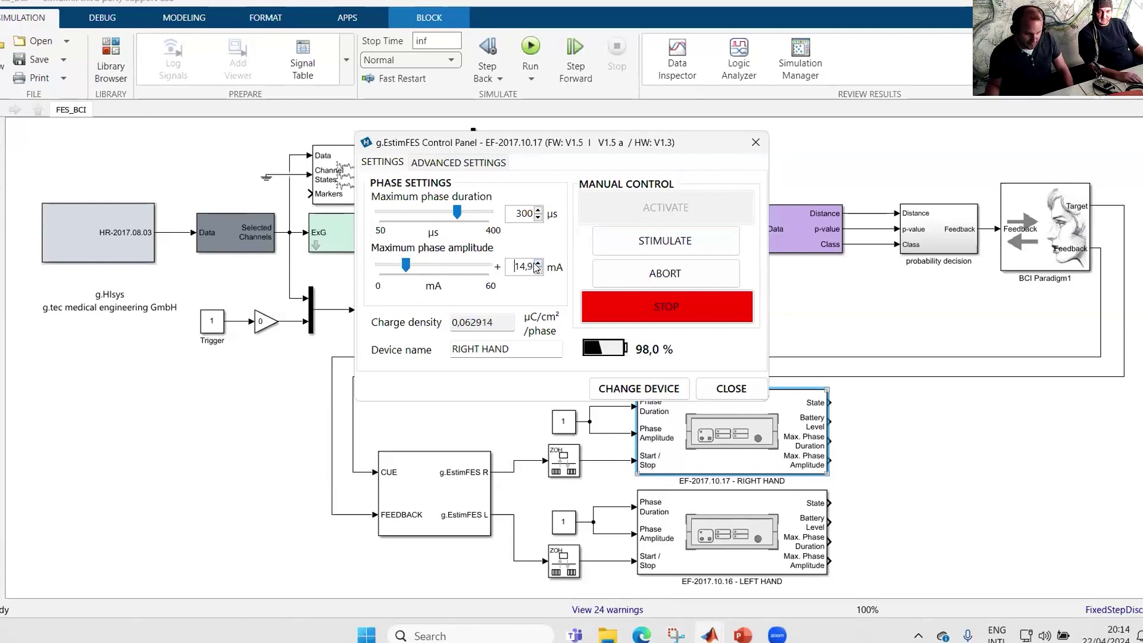
{"action": "left_click", "coordinate": [538, 263]}
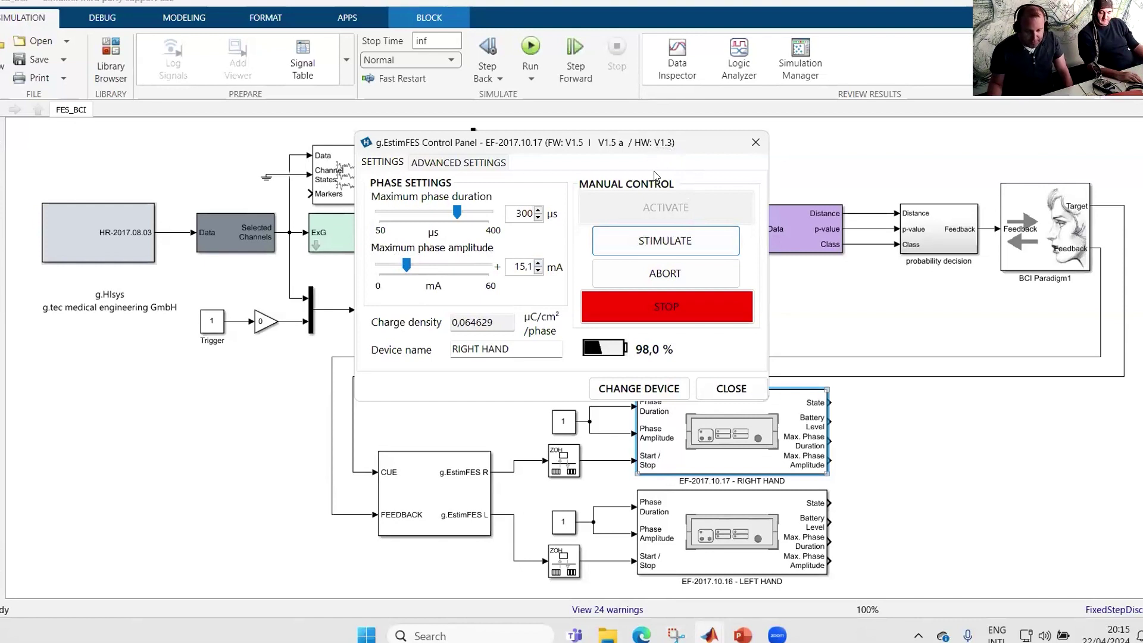
{"action": "left_click_drag", "start_coordinate": [626, 134], "coordinate": [627, 121]}
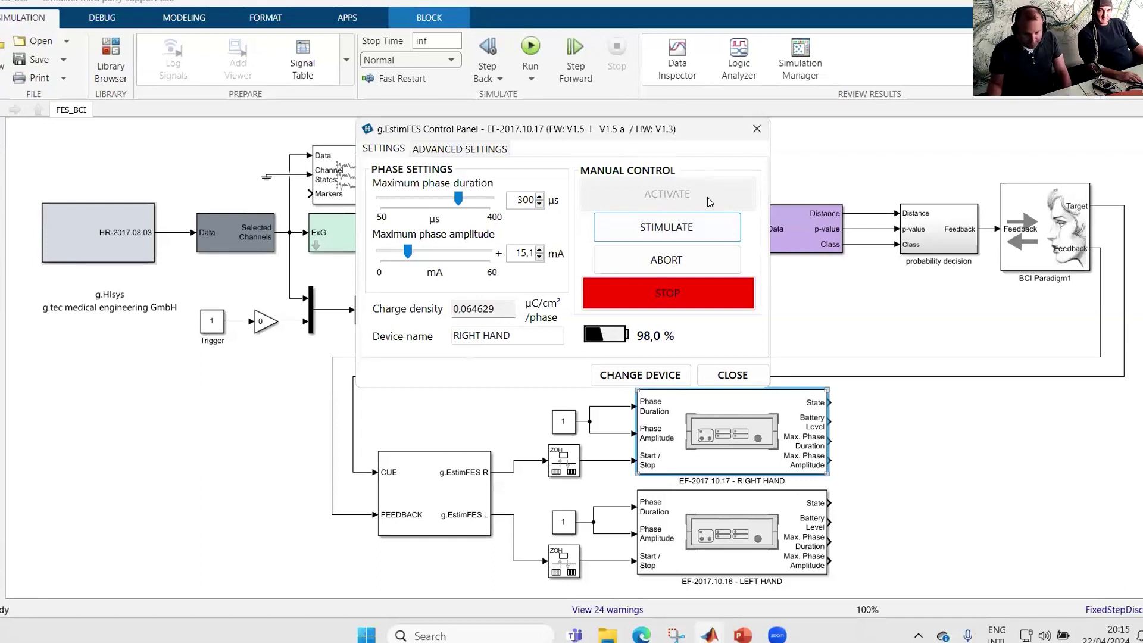
{"action": "left_click", "coordinate": [758, 127]}
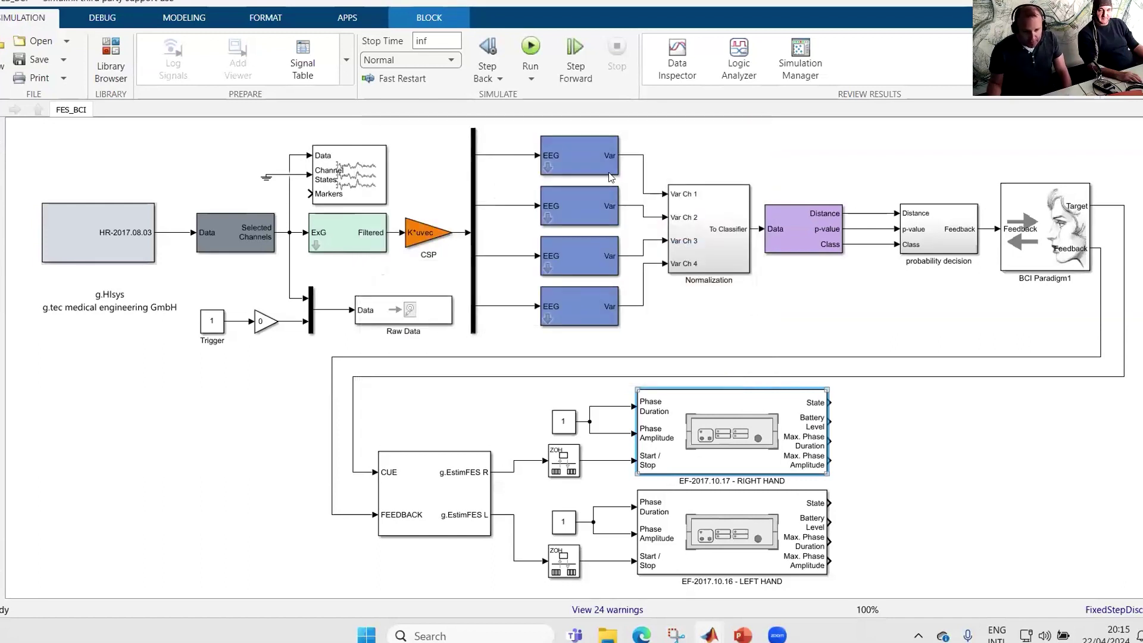
- Open and activate the left-hand stimulator, raising its maximum phase amplitude to 8.1 mA
{"action": "left_click", "coordinate": [741, 511]}
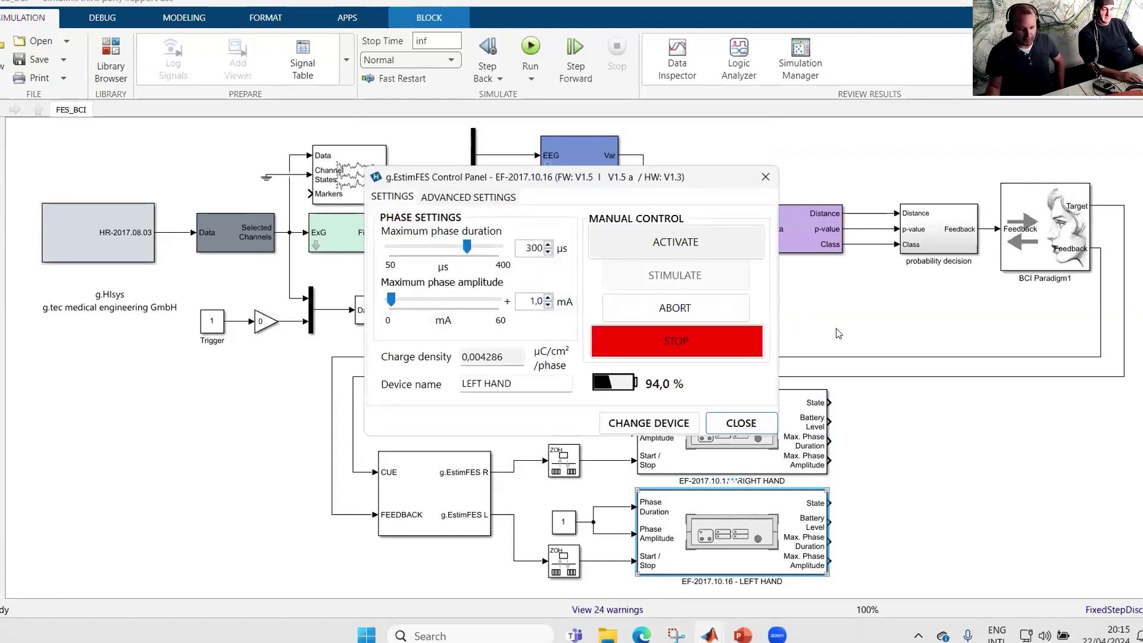
{"action": "left_click_drag", "start_coordinate": [590, 177], "coordinate": [593, 167]}
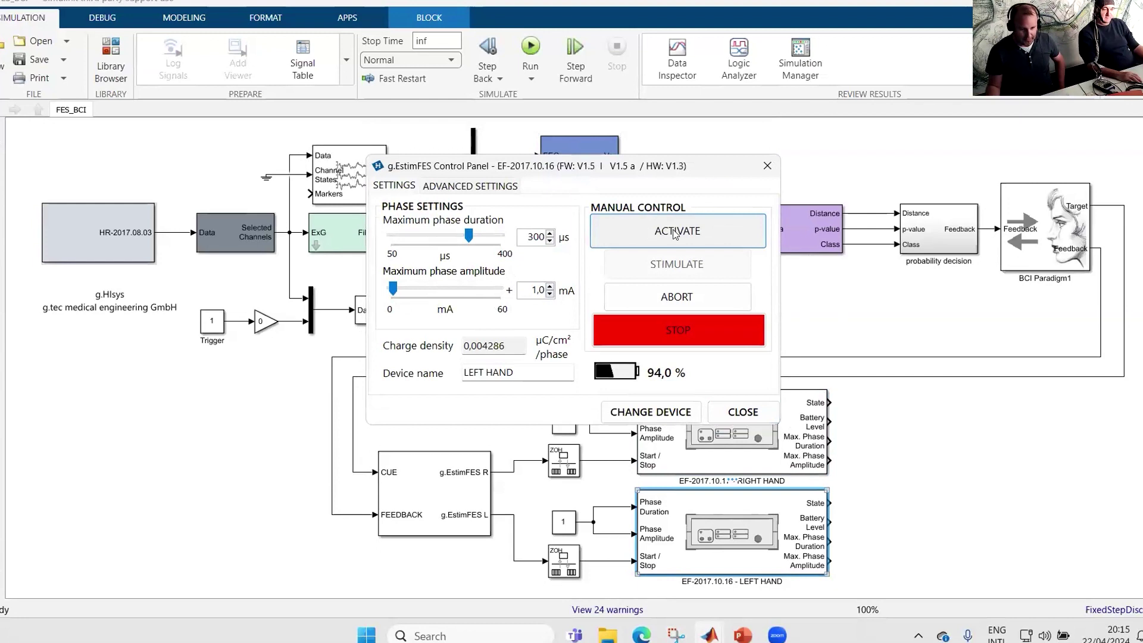
{"action": "left_click", "coordinate": [691, 238]}
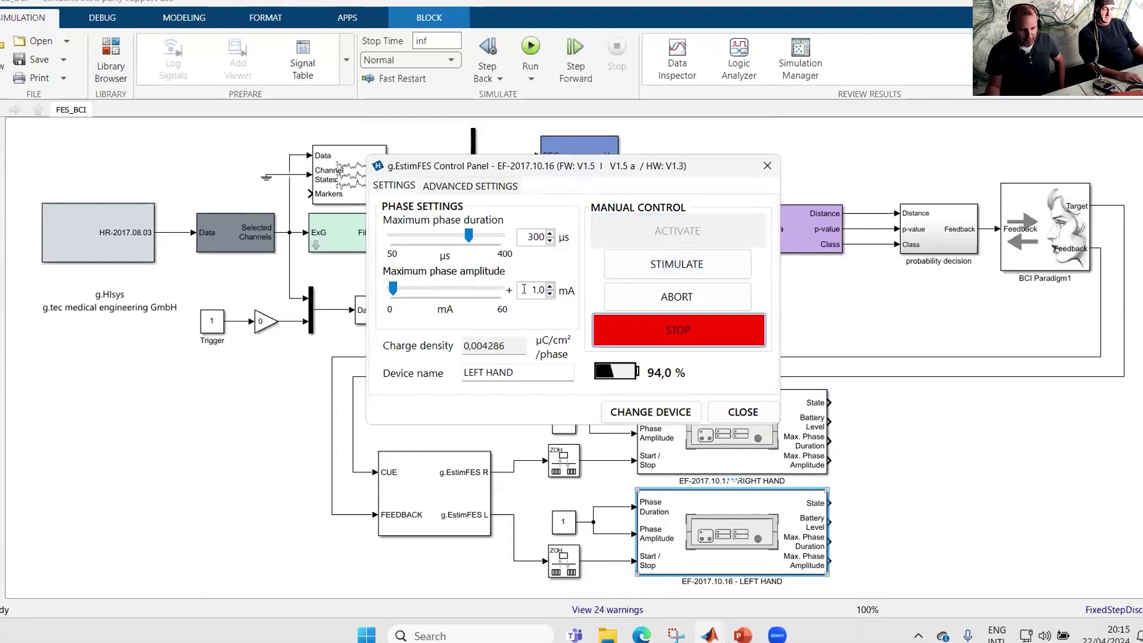
{"action": "left_click", "coordinate": [550, 286]}
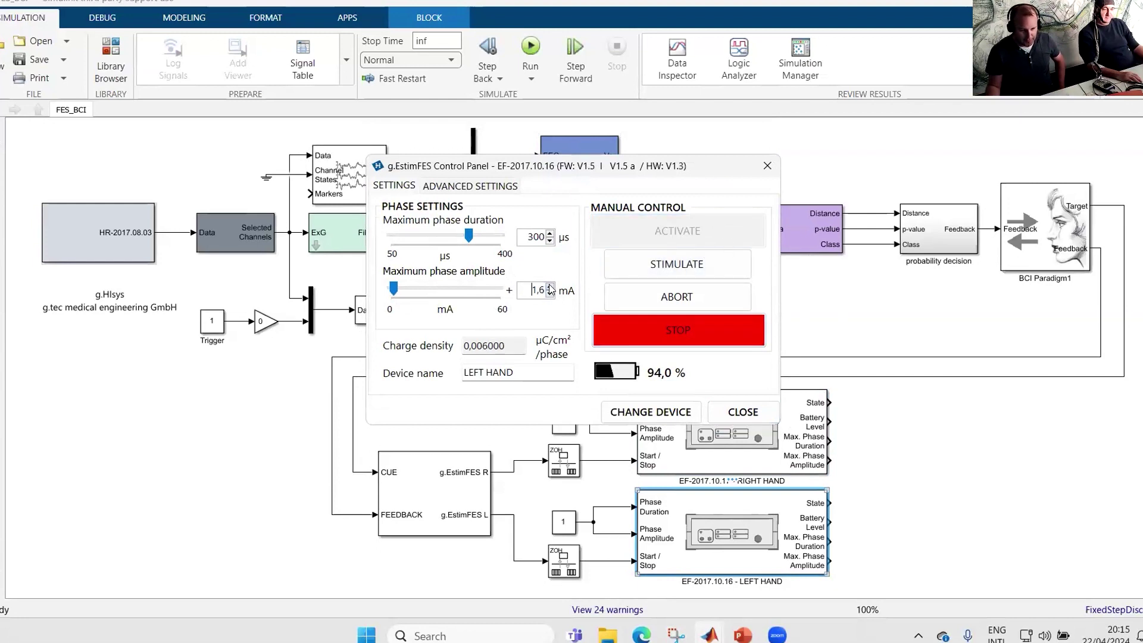
{"action": "left_click_drag", "start_coordinate": [394, 289], "coordinate": [403, 288]}
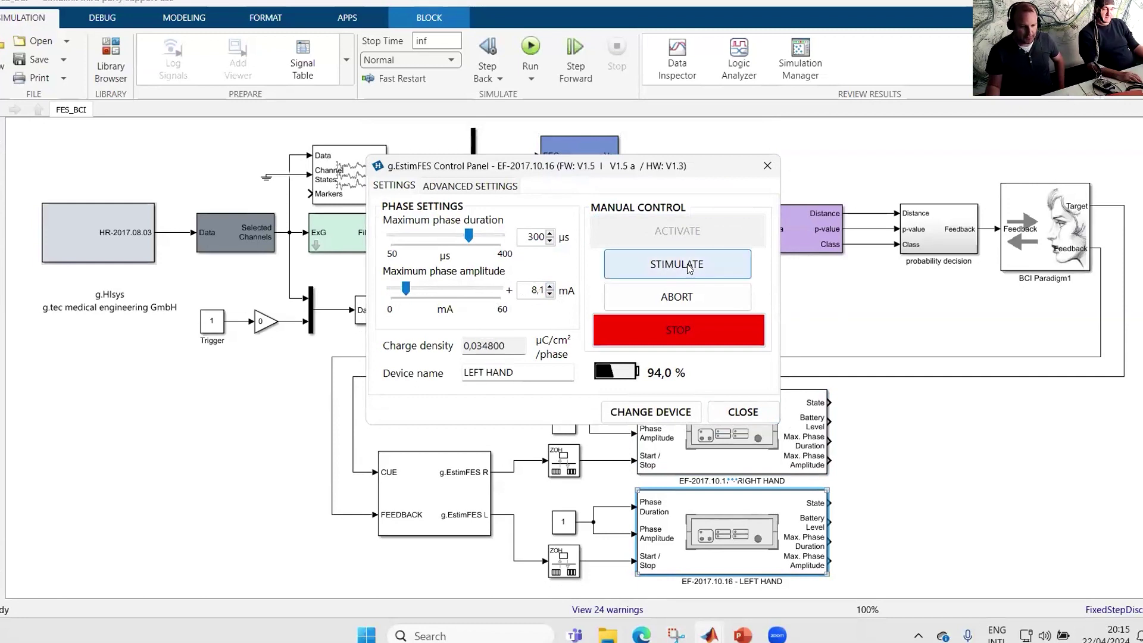
- Test the left-hand stimulation at a maximum phase amplitude of 12.7 mA, then stop the stimulator
{"action": "left_click", "coordinate": [550, 288]}
{"action": "left_click", "coordinate": [550, 288]}
{"action": "left_click_drag", "start_coordinate": [410, 288], "coordinate": [414, 288]}
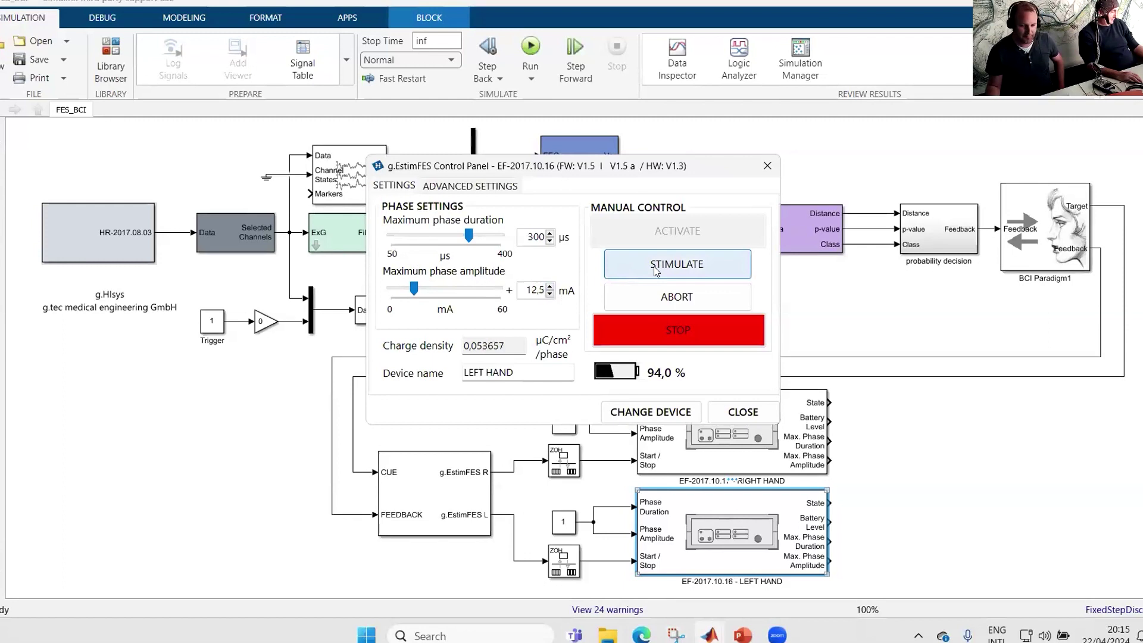
{"action": "left_click", "coordinate": [548, 285]}
{"action": "left_click", "coordinate": [548, 286]}
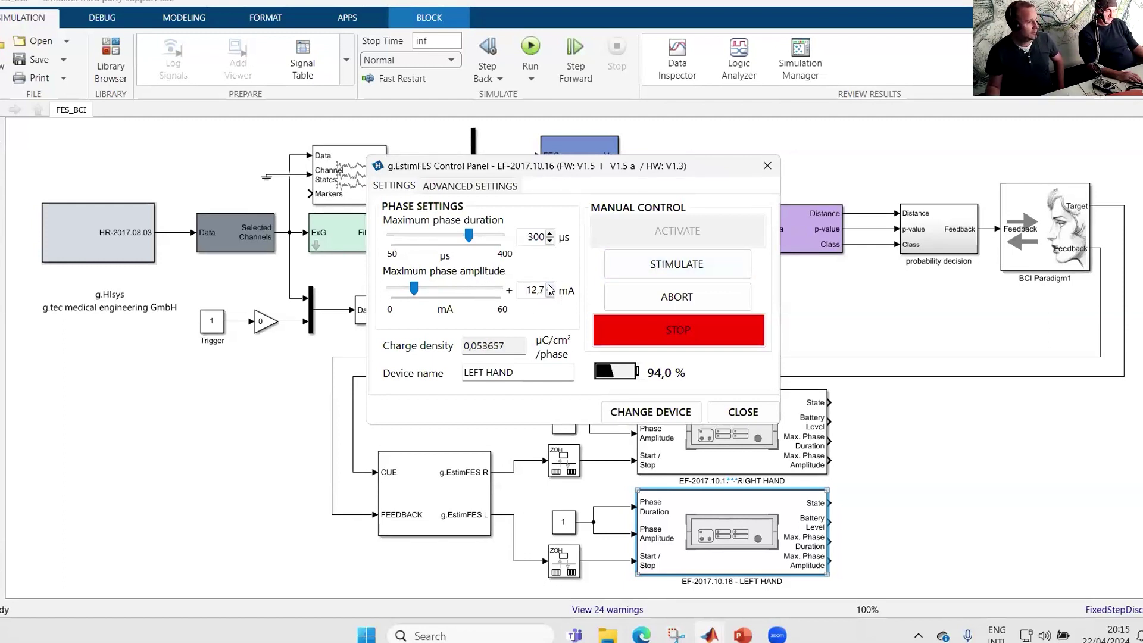
{"action": "left_click", "coordinate": [697, 265]}
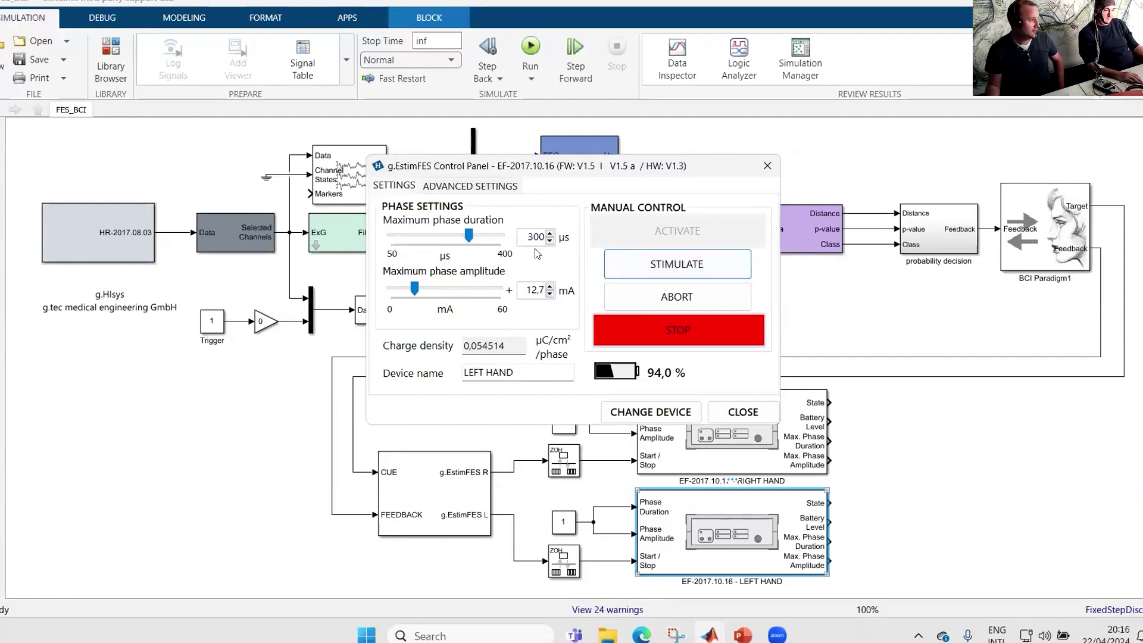
{"action": "left_click", "coordinate": [661, 260]}
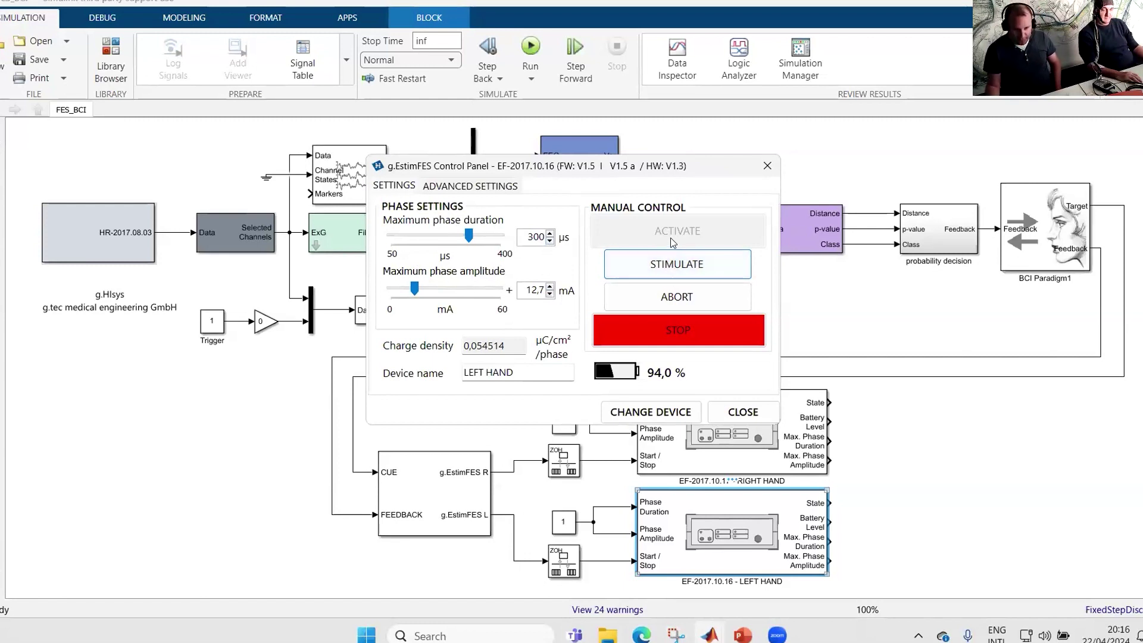
{"action": "left_click", "coordinate": [658, 331]}
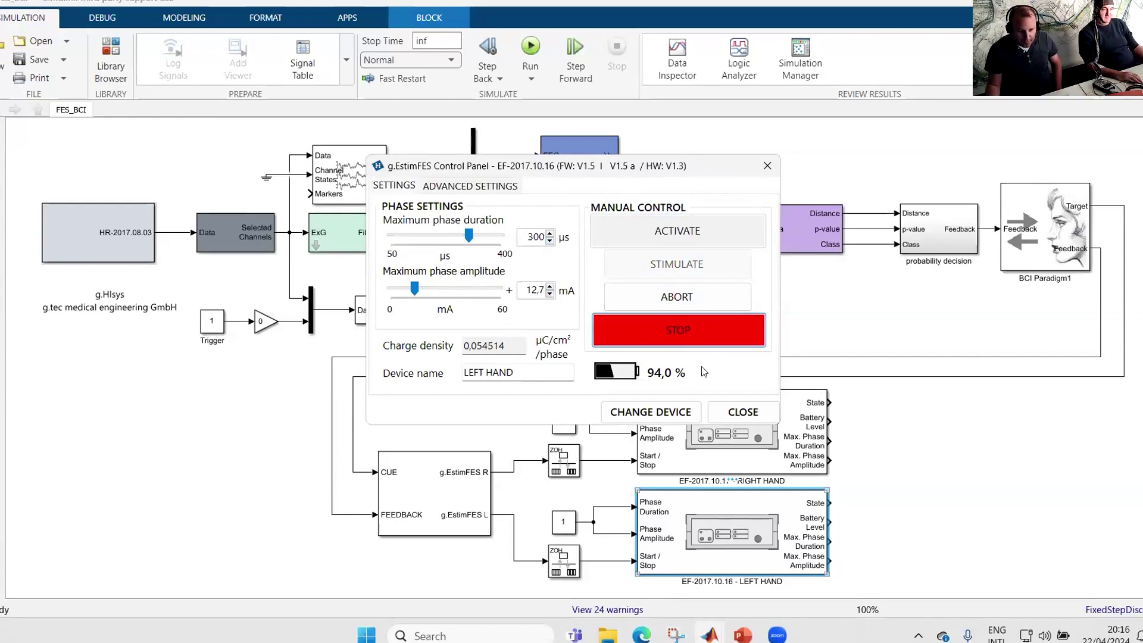
- Close the left-hand stimulator's control panel and return to the FES_BCI model
{"action": "left_click", "coordinate": [733, 412]}
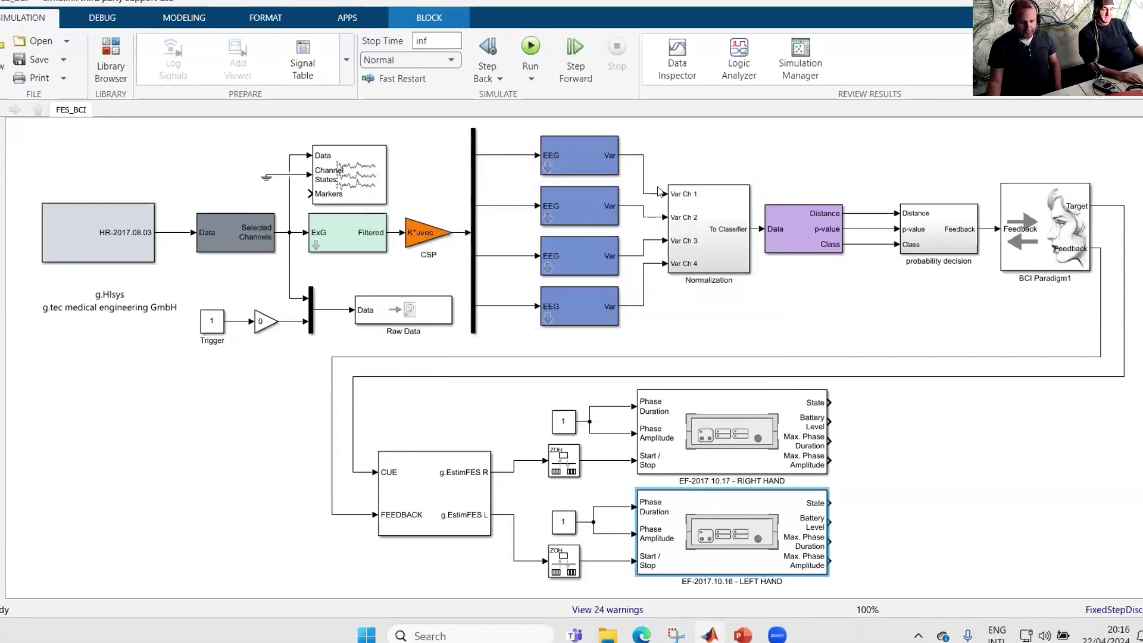
{"action": "left_click", "coordinate": [327, 174]}
{"action": "left_click", "coordinate": [301, 154]}
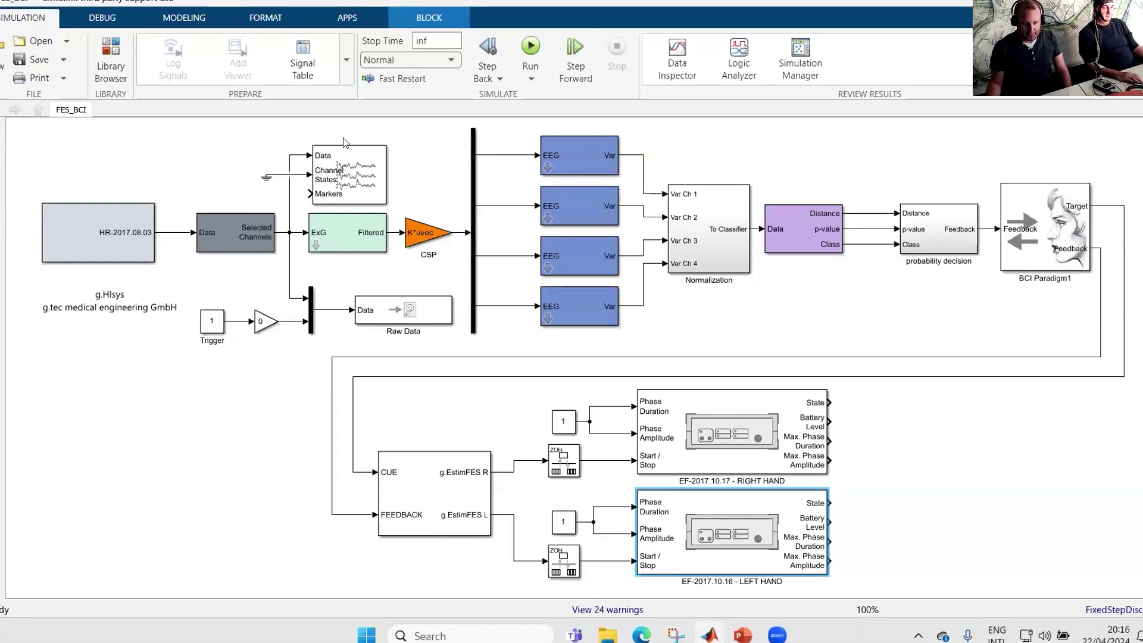
{"action": "left_click", "coordinate": [367, 167]}
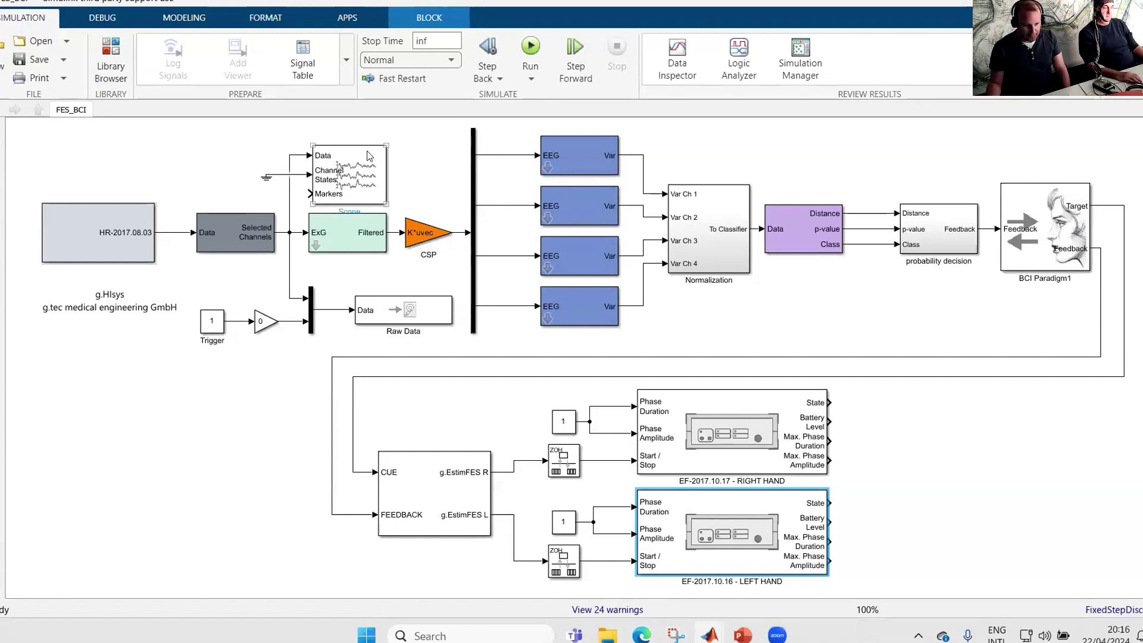
{"action": "left_click", "coordinate": [426, 143]}
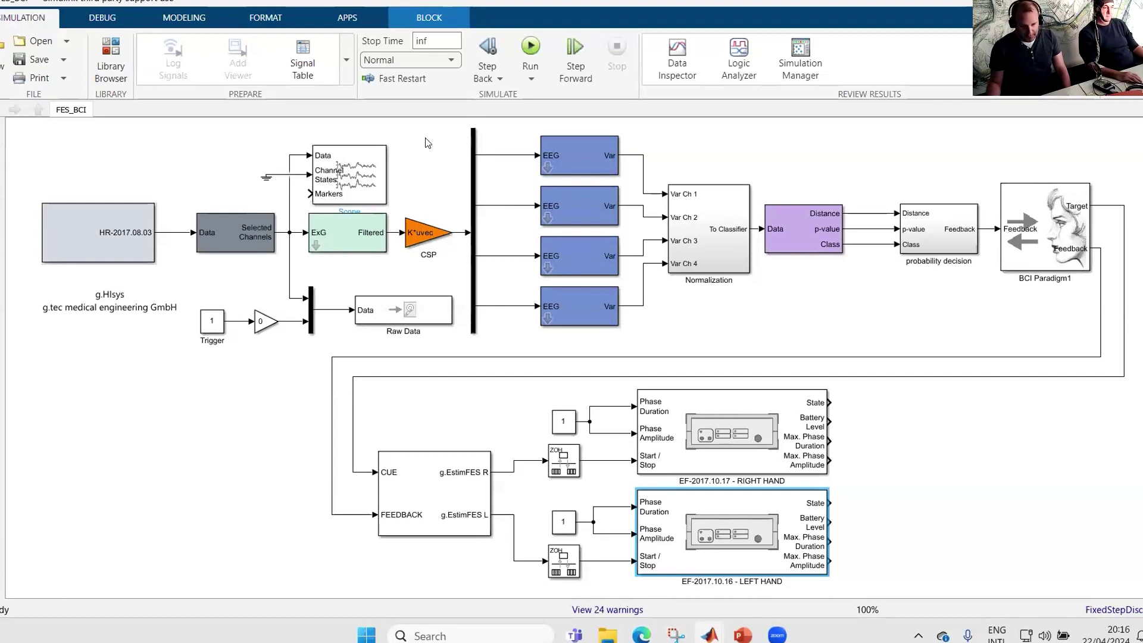
- Run the FES_BCI simulation and move the gEstimFES Master window clear of the paradigm's centre
{"action": "left_click", "coordinate": [530, 47]}
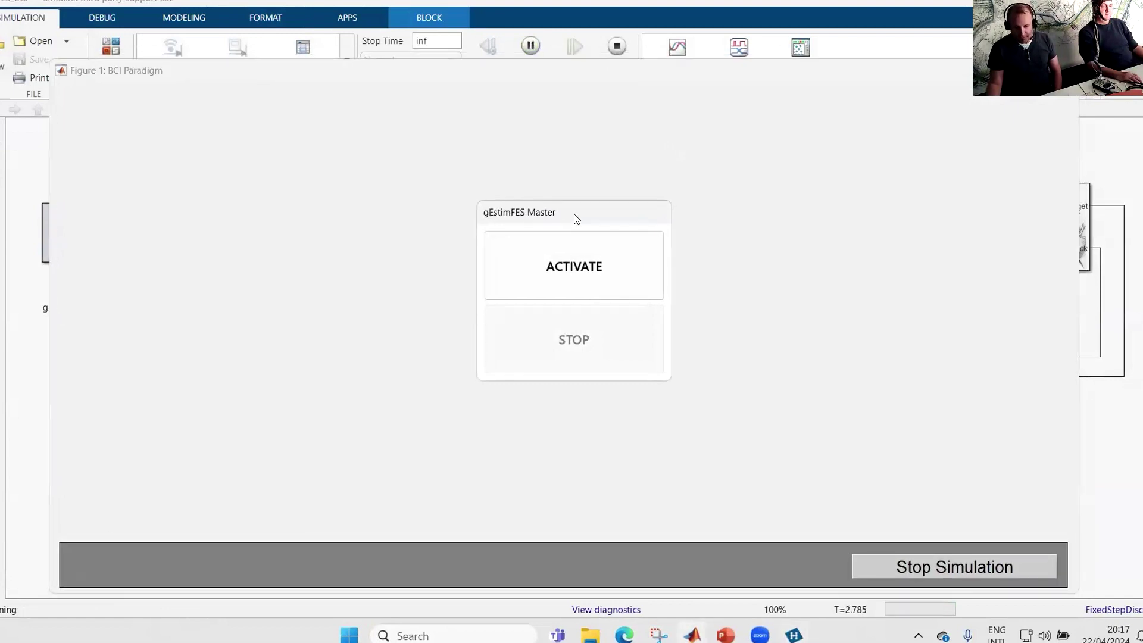
{"action": "left_click_drag", "start_coordinate": [576, 218], "coordinate": [998, 225]}
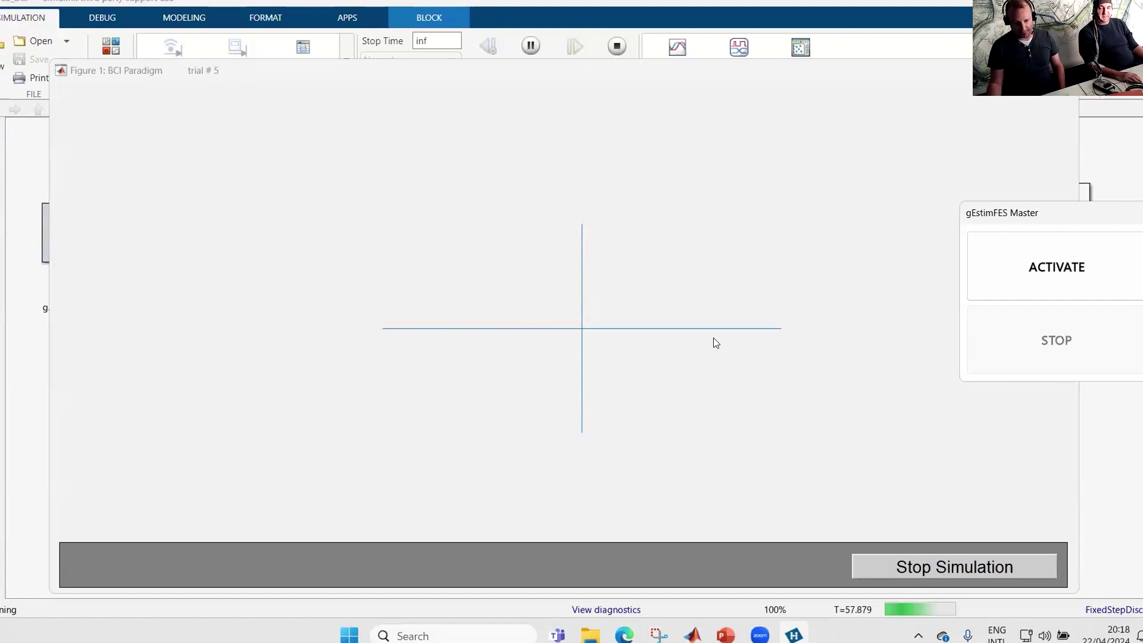
- Open the Scope block of the running model and maximize its EEG signal display
{"action": "left_click", "coordinate": [1134, 136]}
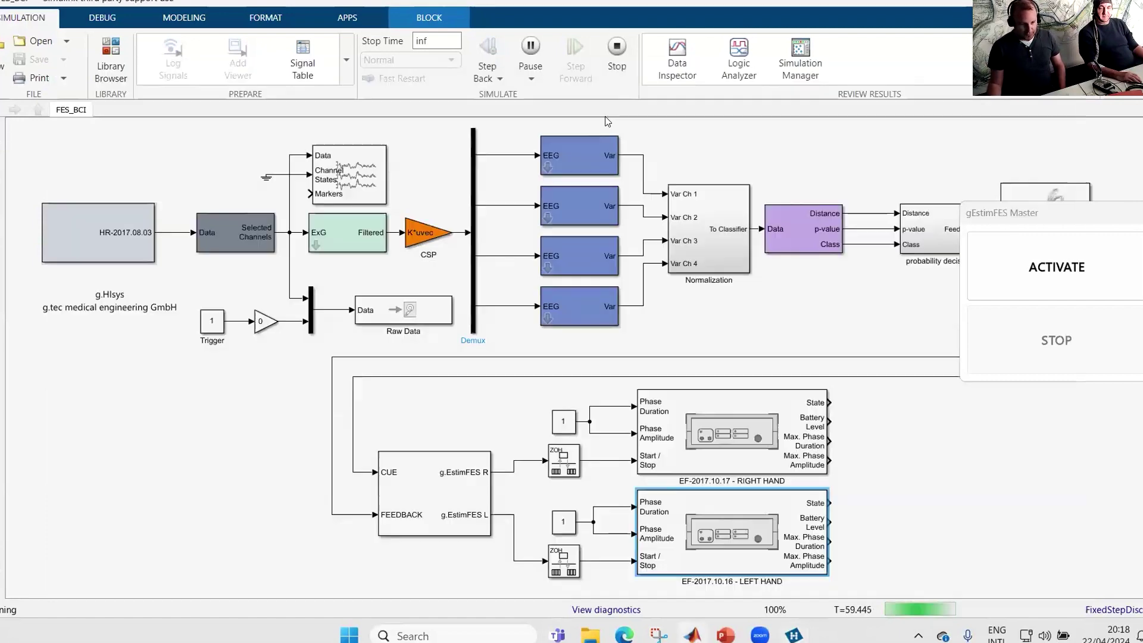
{"action": "left_click", "coordinate": [368, 170]}
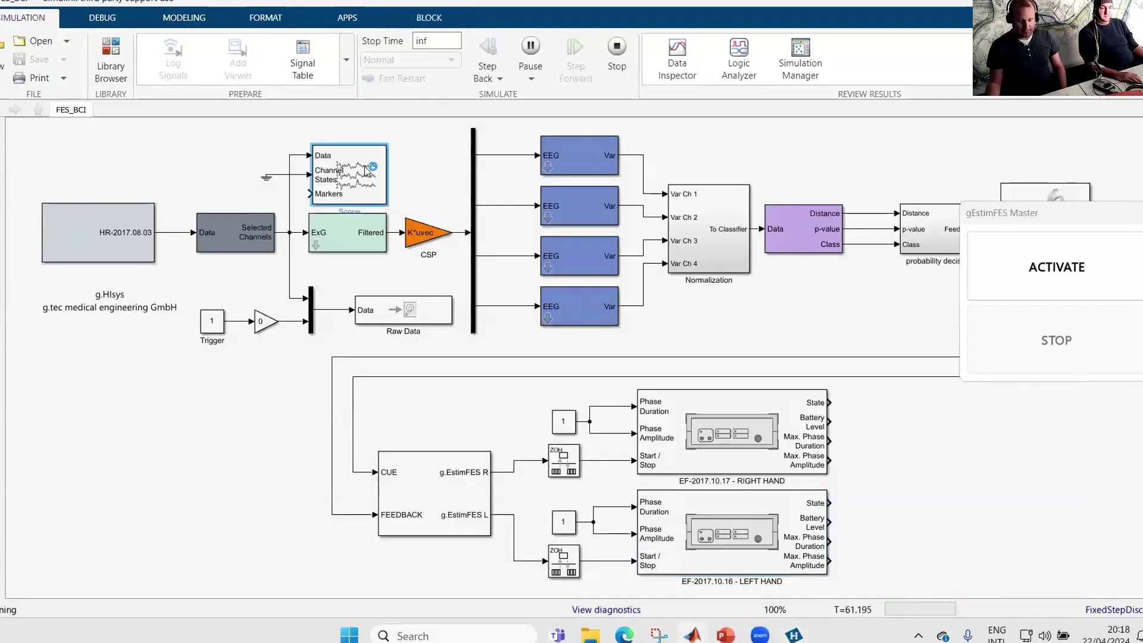
{"action": "double_click", "coordinate": [368, 170]}
{"action": "left_click_drag", "start_coordinate": [330, 65], "coordinate": [363, 58]}
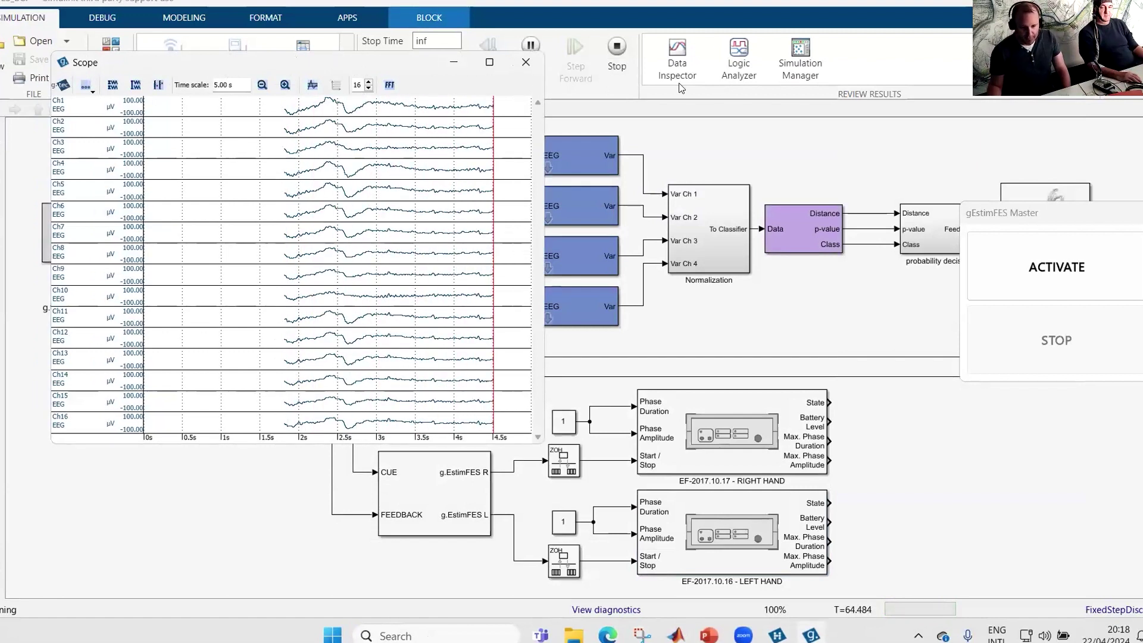
{"action": "key", "text": "super+Up"}
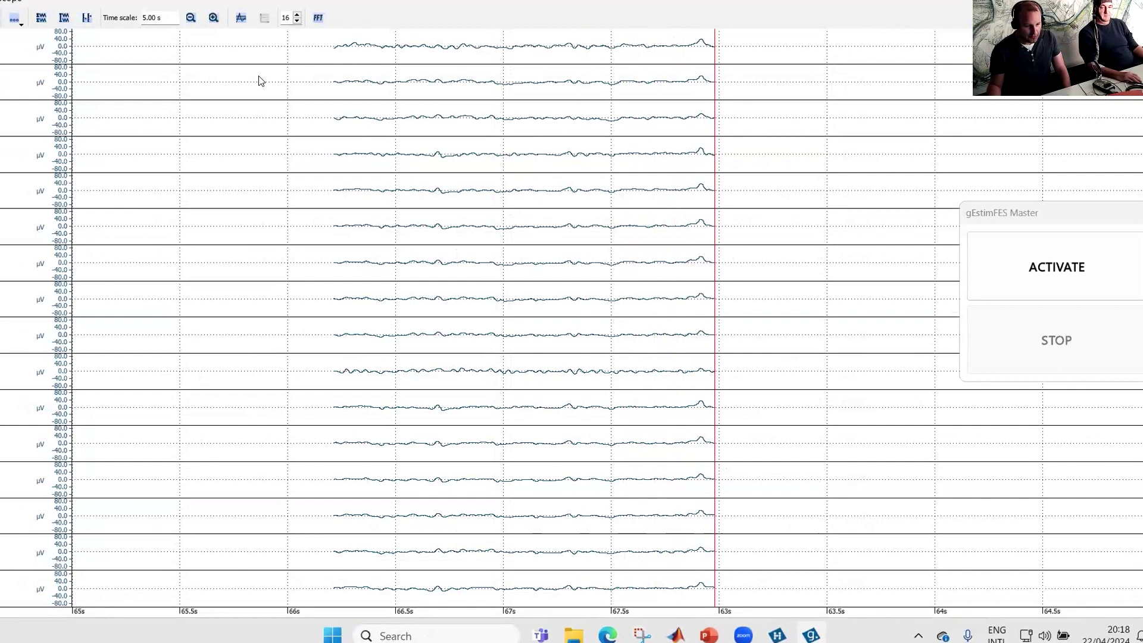
- Set the scope sensitivity of EEG channels 1 to 16 to -50 to 50 µV
{"action": "left_click", "coordinate": [87, 18]}
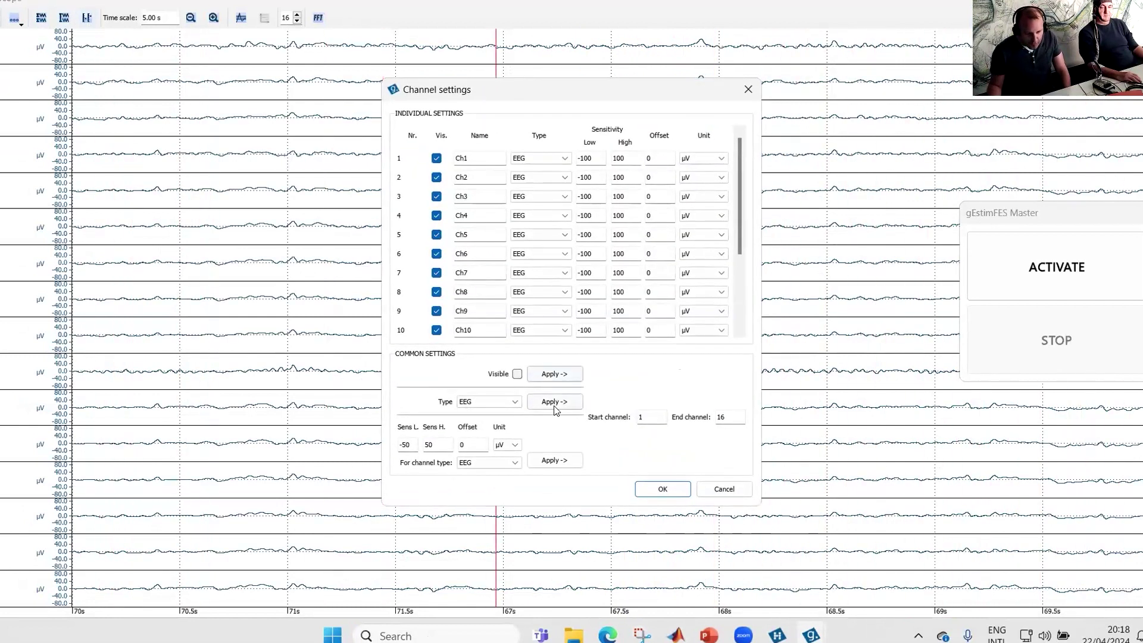
{"action": "left_click", "coordinate": [553, 402]}
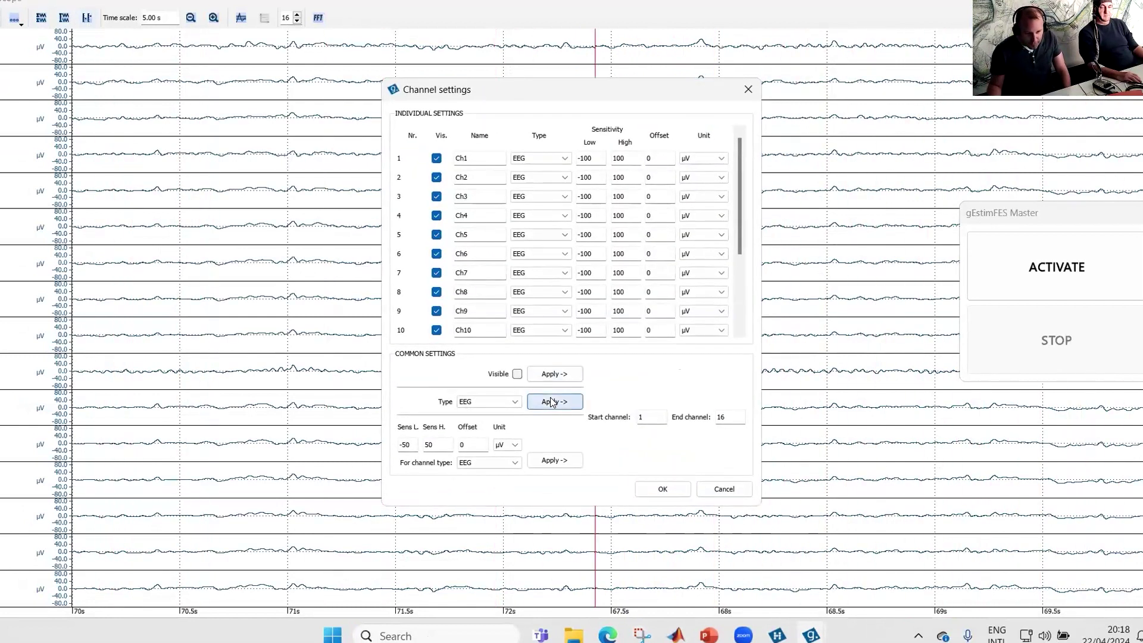
{"action": "left_click", "coordinate": [658, 488]}
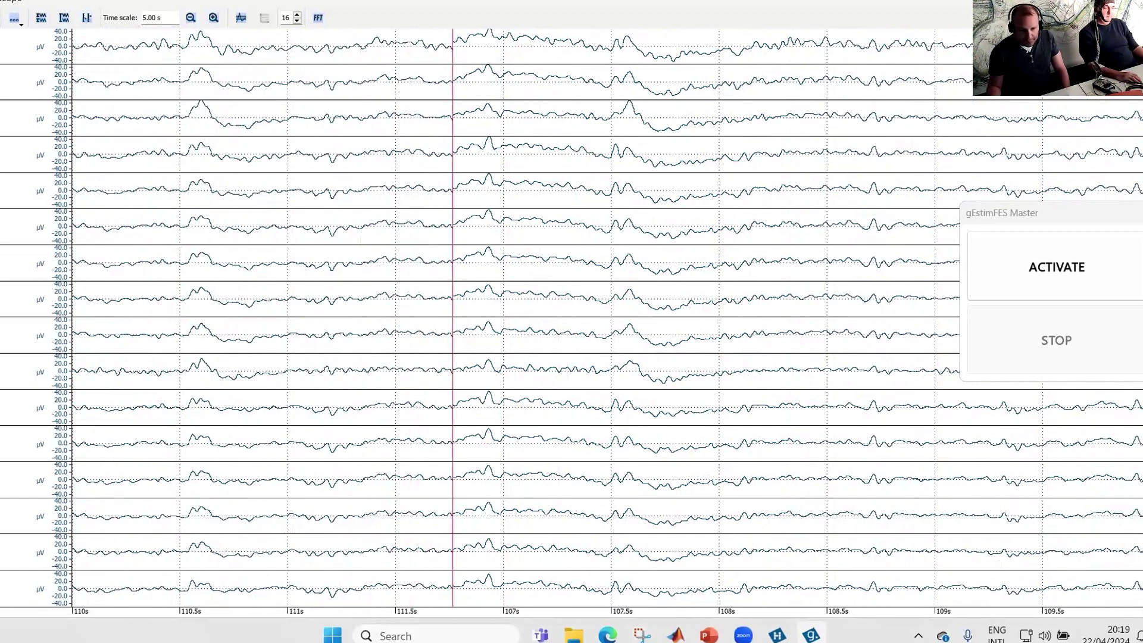
- Close the EEG scope and stop the running simulation
{"action": "key", "text": "alt+F4"}
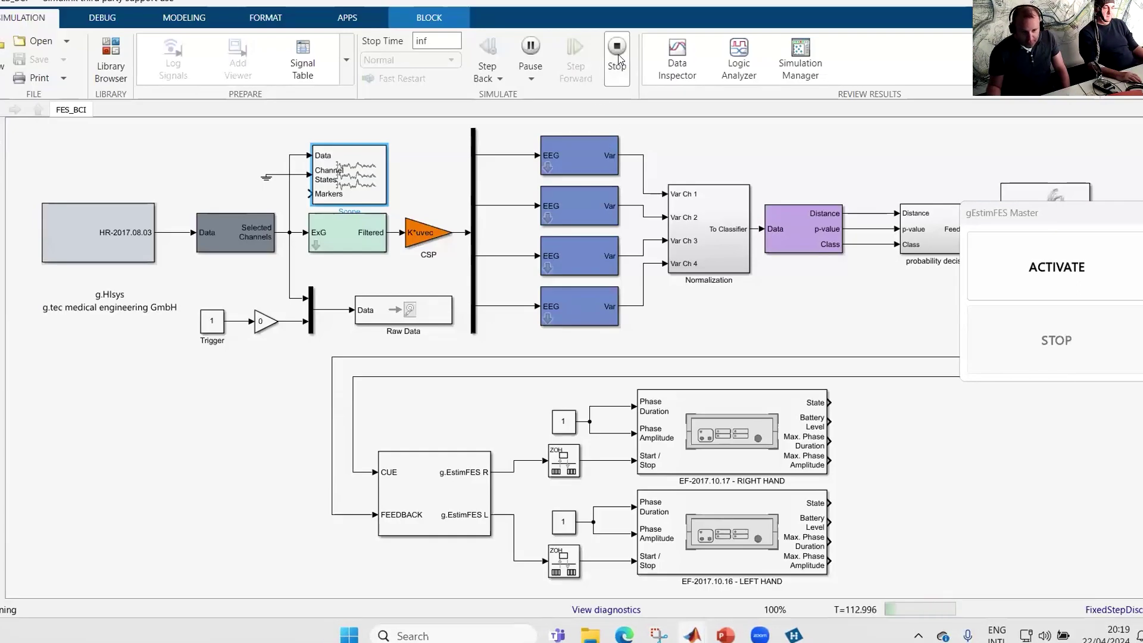
{"action": "left_click", "coordinate": [618, 54]}
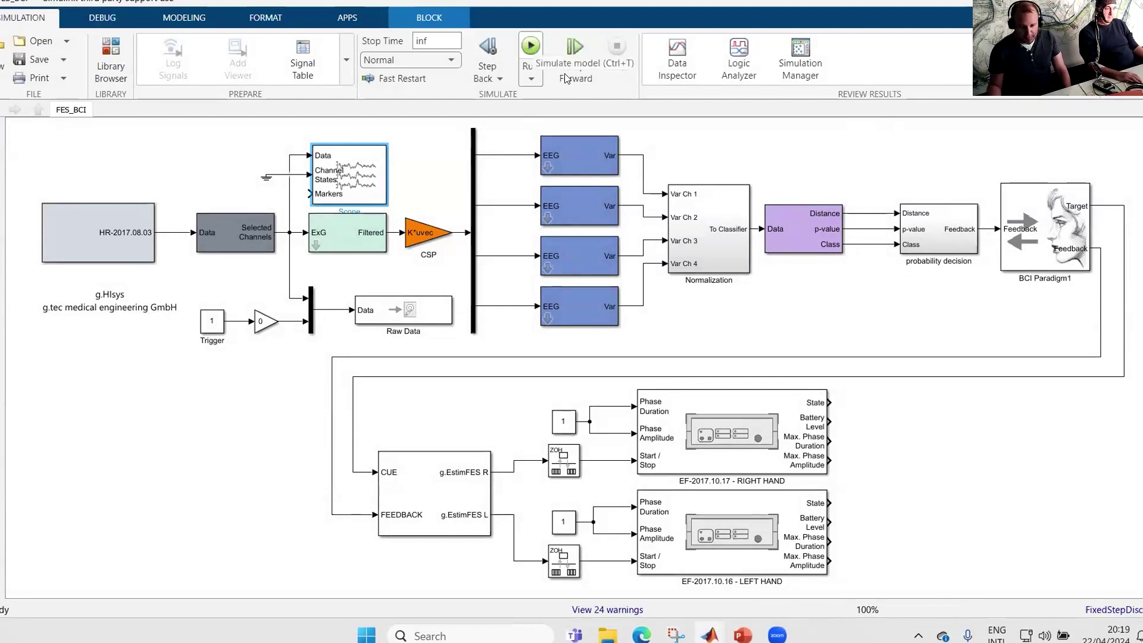
- Run the model again, activate the FES stimulators in gEstimFES Master and move that window aside
{"action": "key", "text": "ctrl+t"}
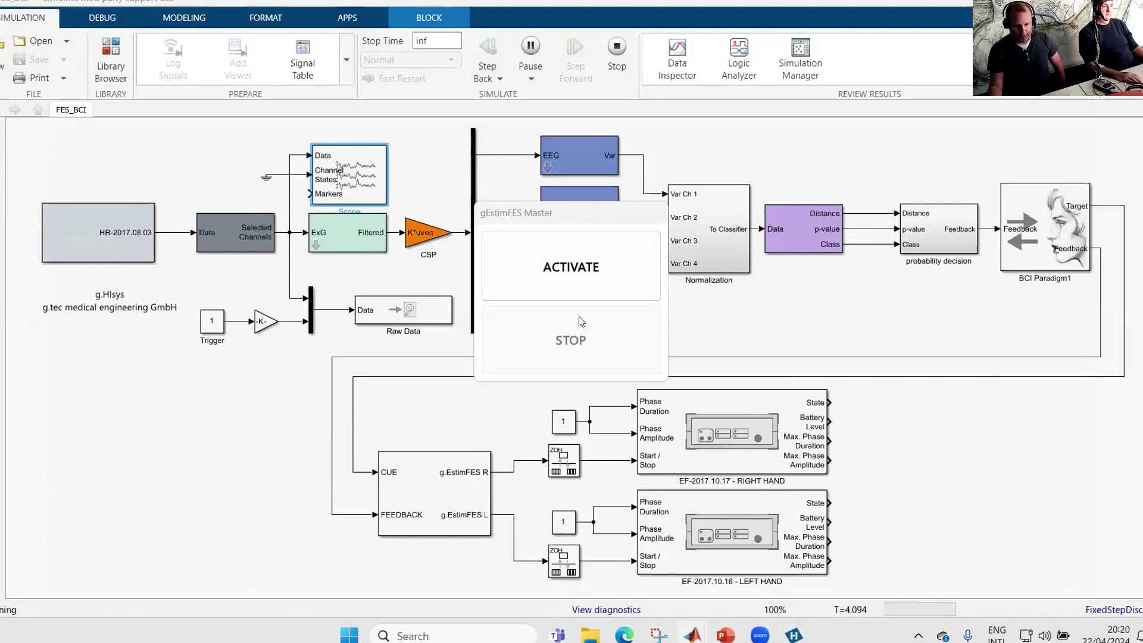
{"action": "left_click", "coordinate": [554, 274]}
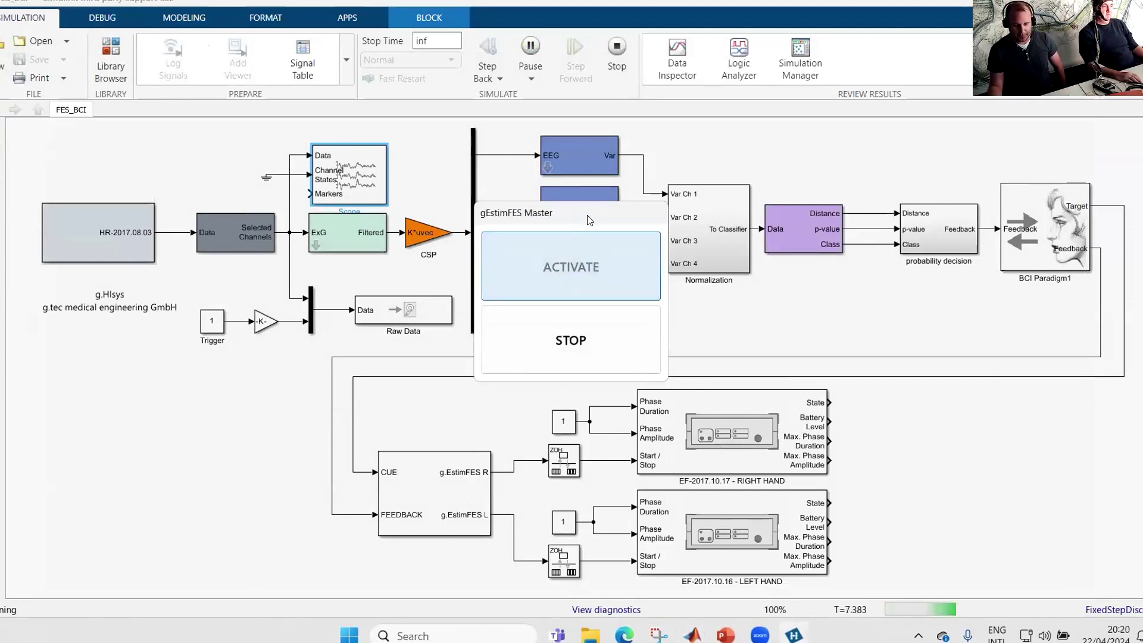
{"action": "left_click_drag", "start_coordinate": [588, 220], "coordinate": [991, 380]}
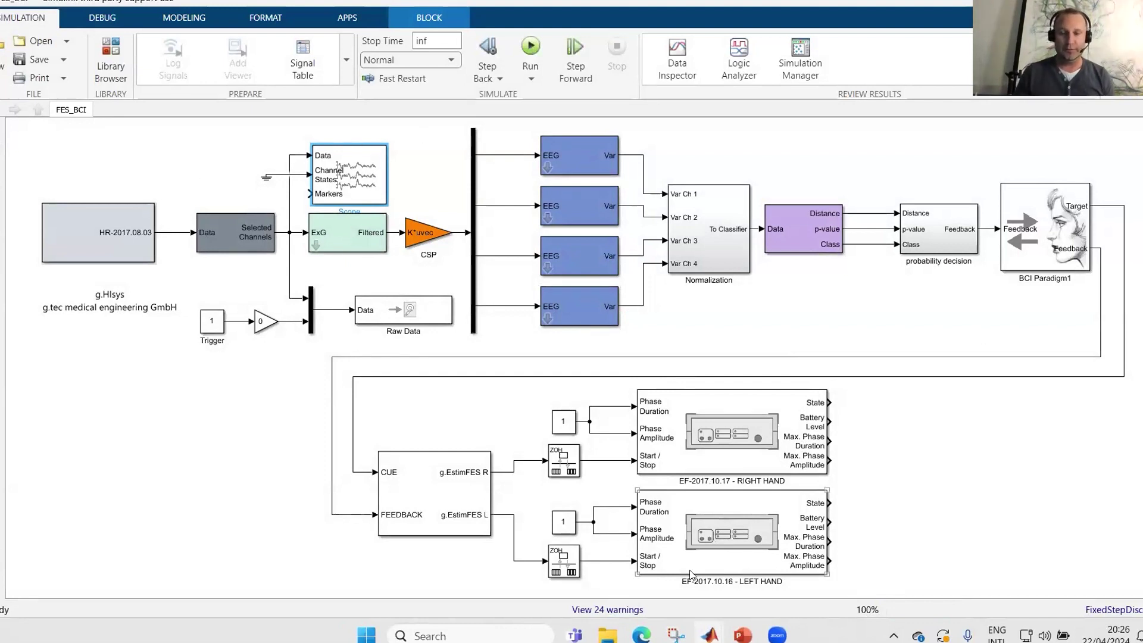
- Switch to the main MATLAB window and launch the analysis Data Editor with the gbsanalyze command
{"action": "mouse_move", "coordinate": [709, 635]}
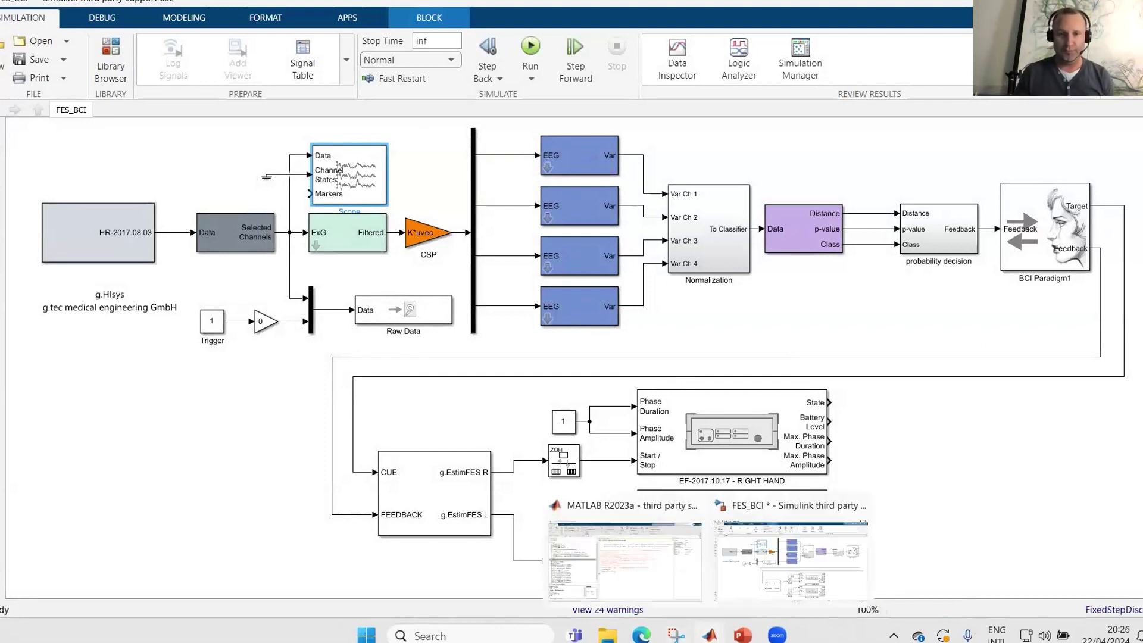
{"action": "left_click", "coordinate": [641, 519]}
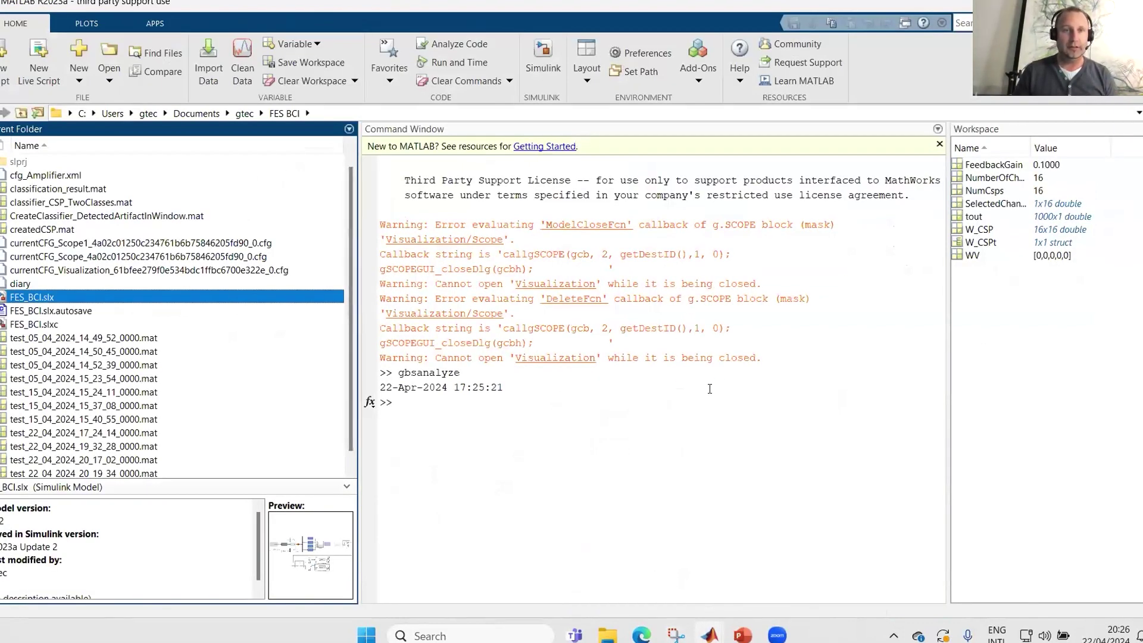
{"action": "left_click", "coordinate": [623, 403]}
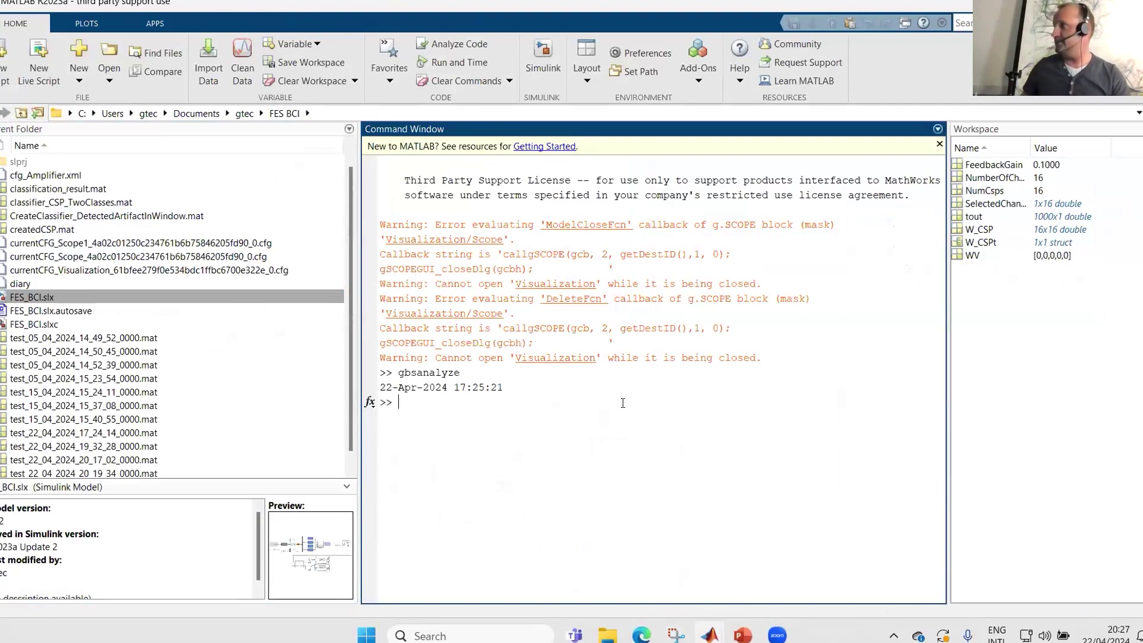
{"action": "type", "text": "gbsan"}
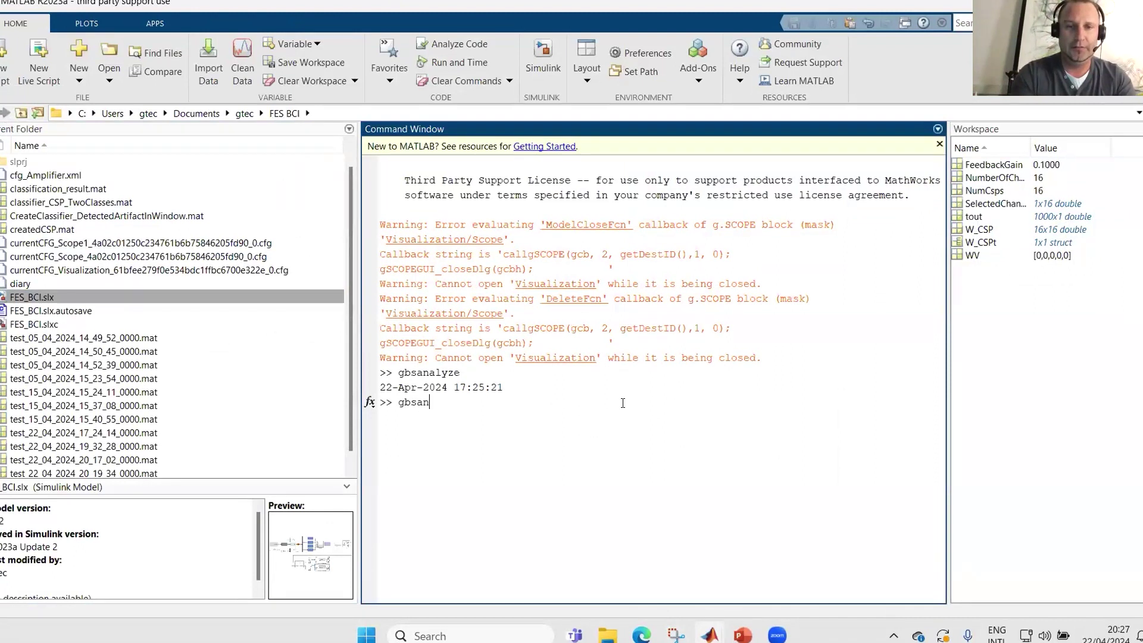
{"action": "key", "text": "Tab"}
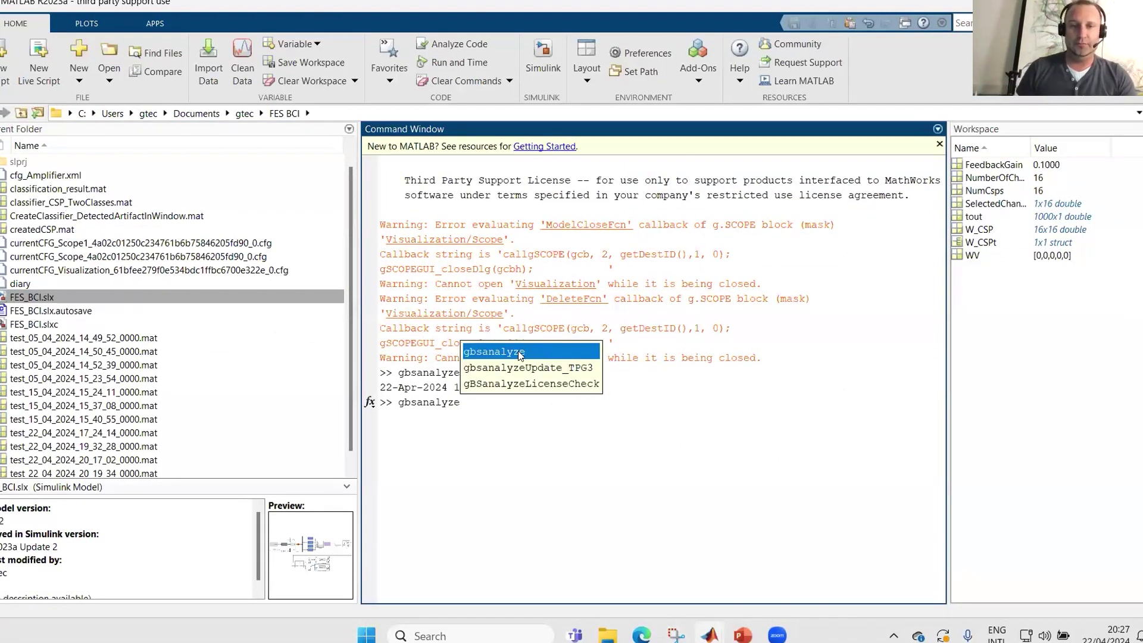
{"action": "key", "text": "Return"}
{"action": "key", "text": "Return"}
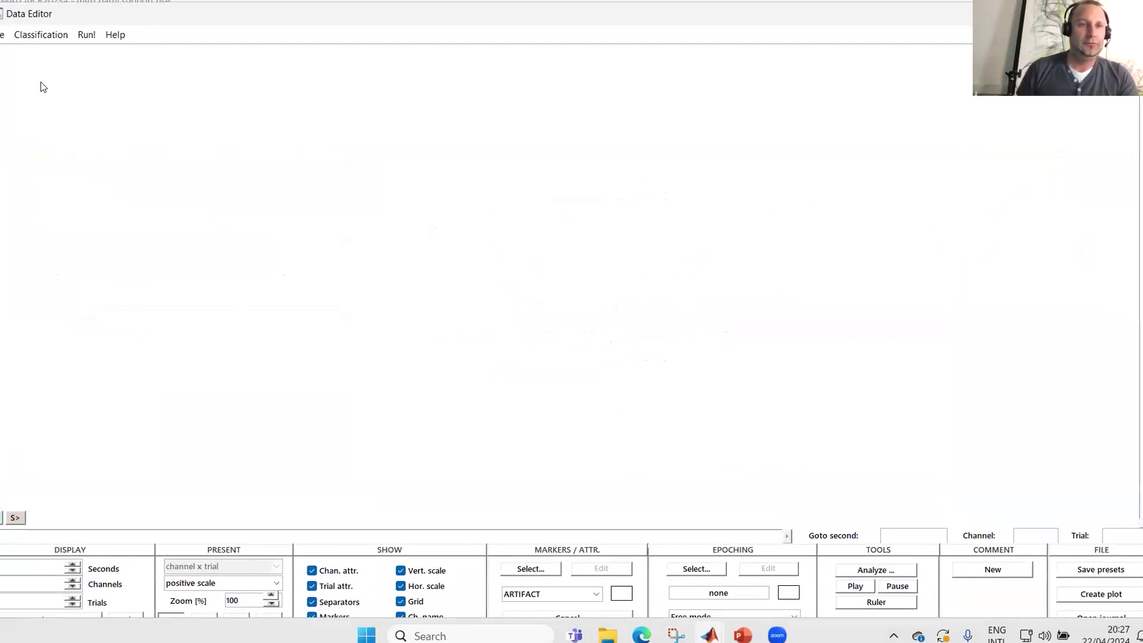
- Load test_22_04_2024_20_19_34_0000 from the FES BCI folder and view its lower EEG channels and trigger channel
{"action": "left_click", "coordinate": [3, 34]}
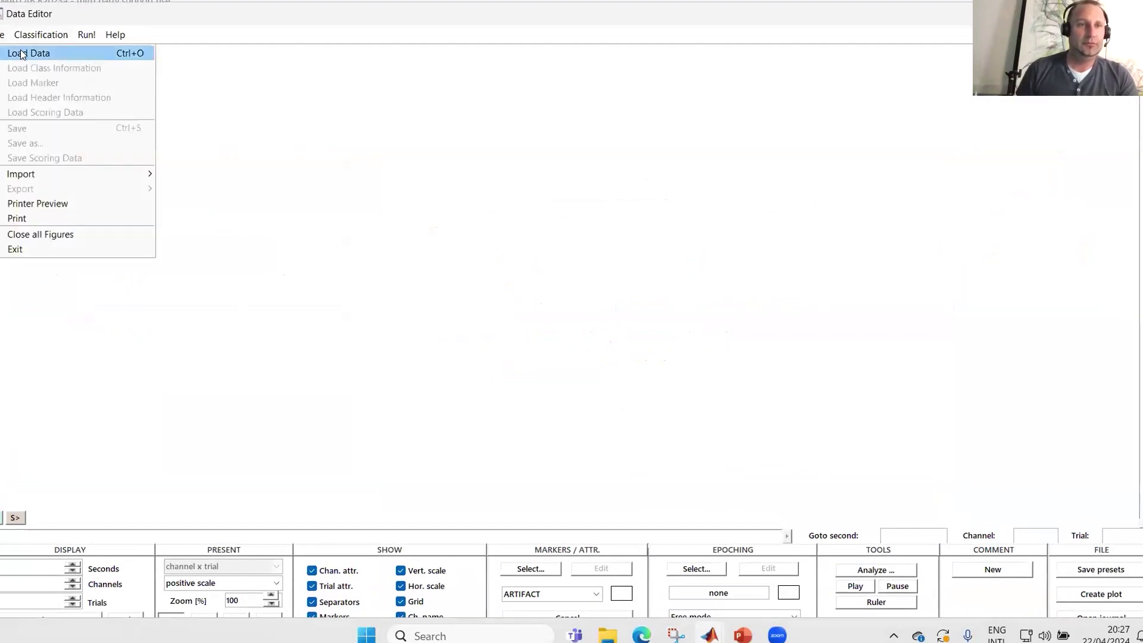
{"action": "left_click", "coordinate": [23, 54]}
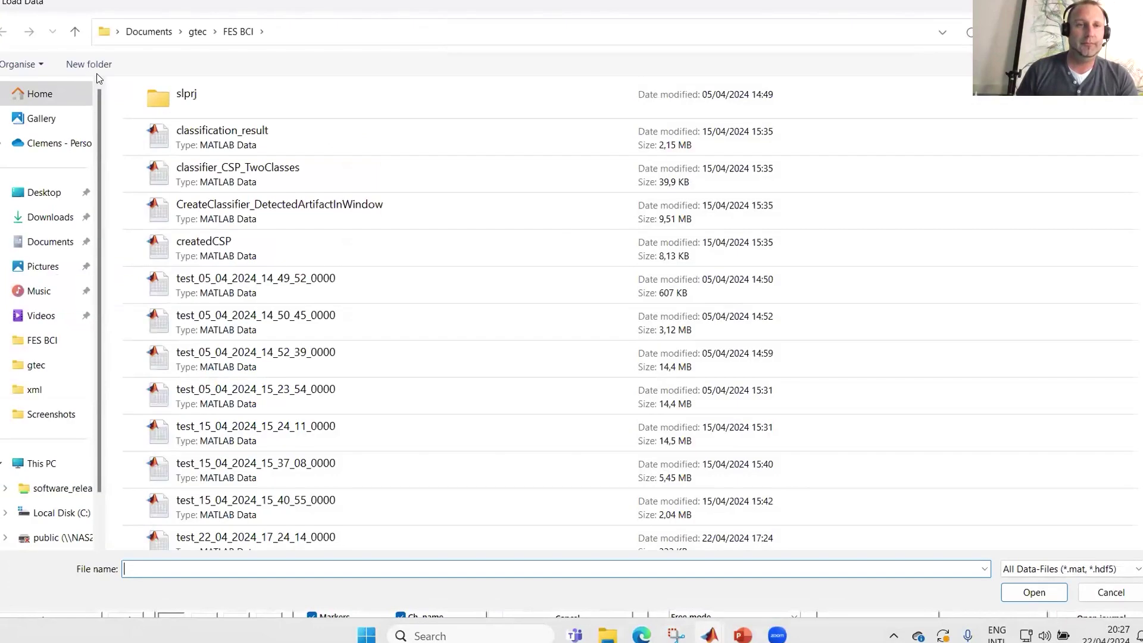
{"action": "scroll", "coordinate": [383, 329], "scroll_direction": "down", "scroll_amount": 2}
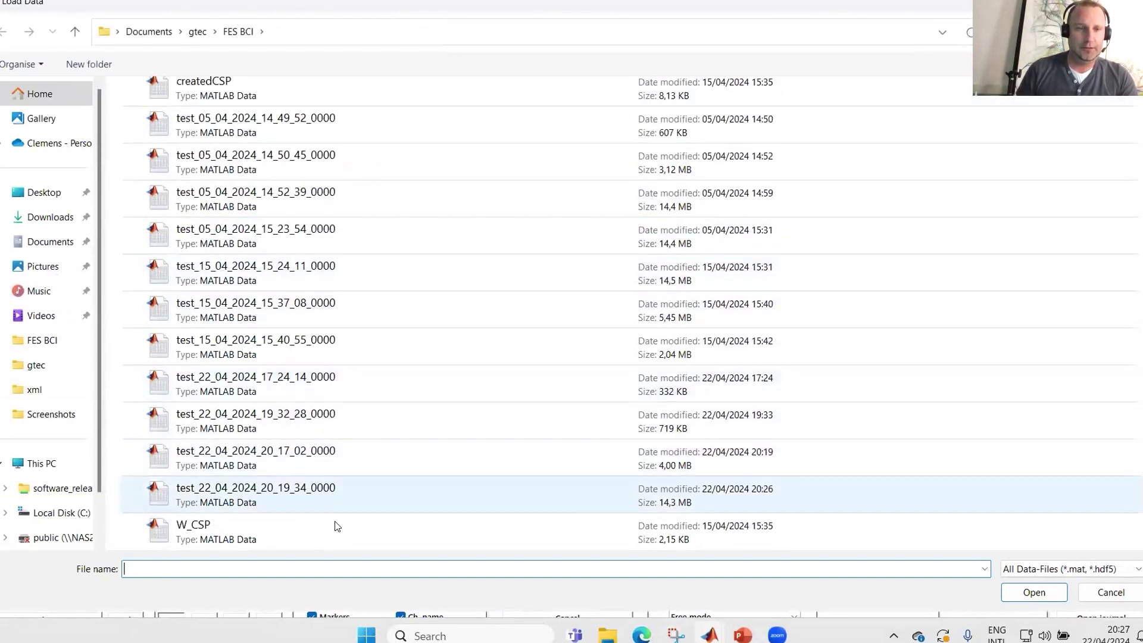
{"action": "left_click", "coordinate": [303, 499]}
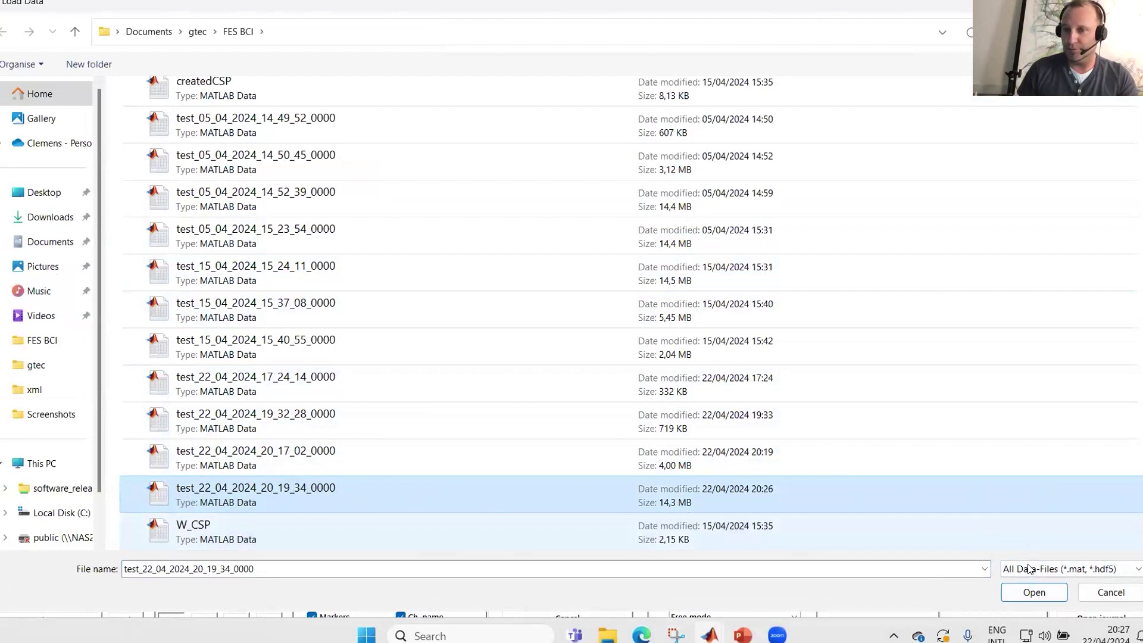
{"action": "left_click", "coordinate": [1034, 591]}
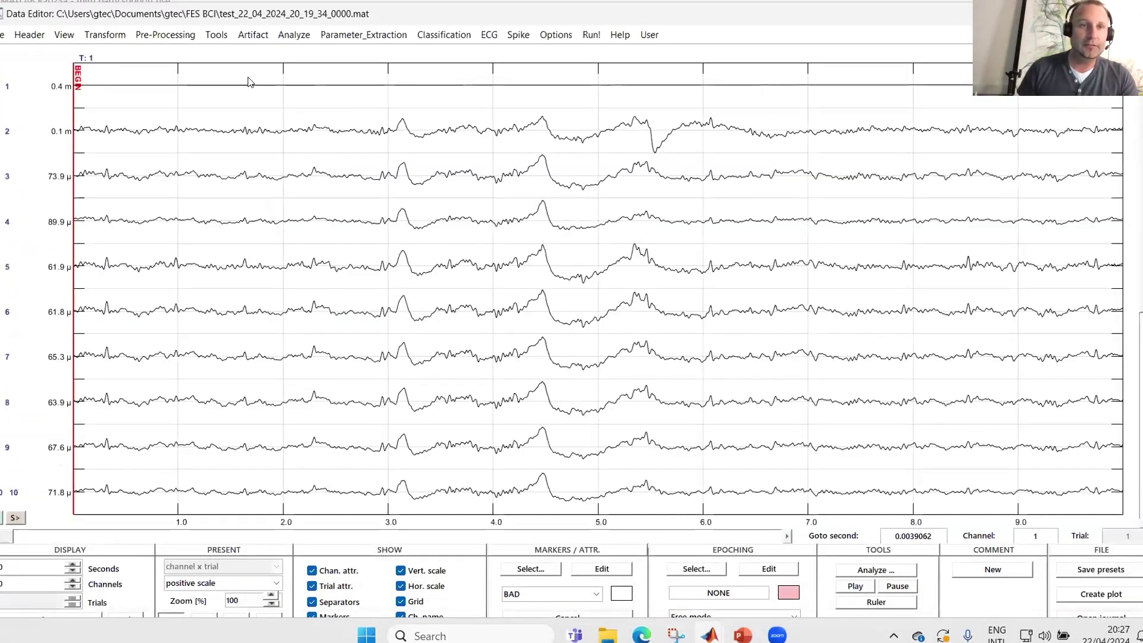
{"action": "double_click", "coordinate": [176, 13]}
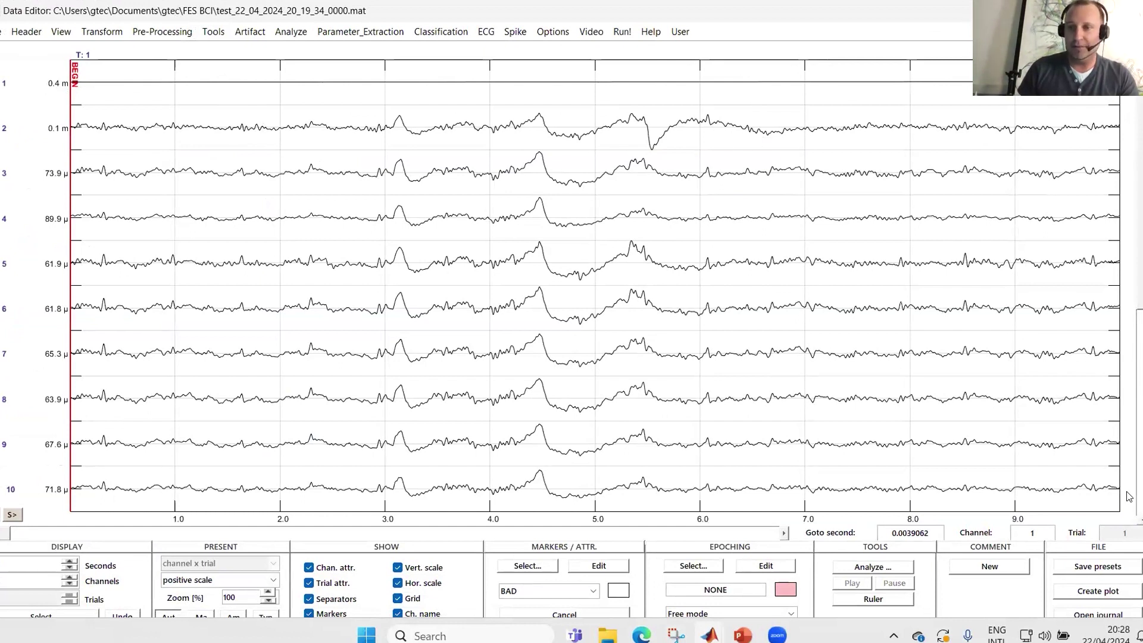
{"action": "scroll", "coordinate": [595, 286], "scroll_direction": "down", "scroll_amount": 2}
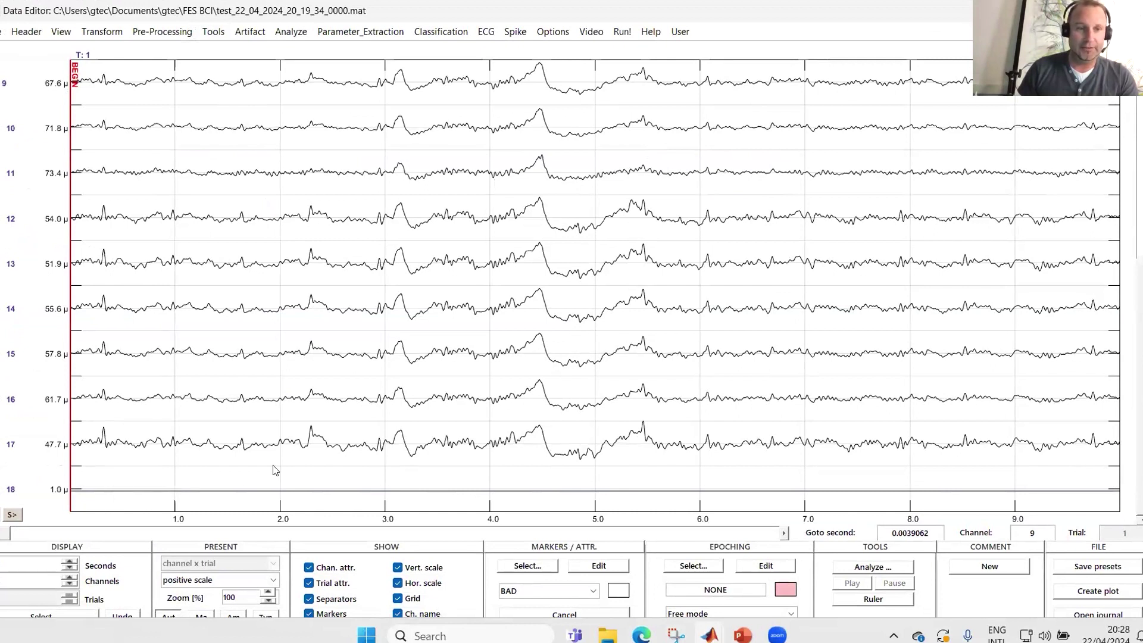
{"action": "left_click", "coordinate": [784, 534]}
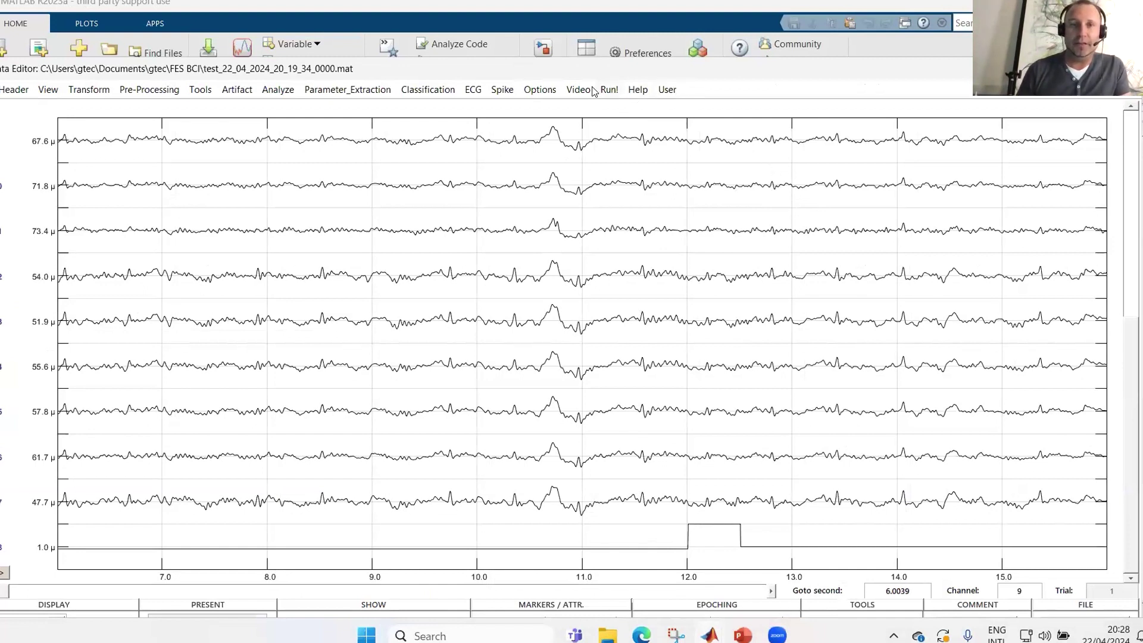
- Set the user directory in the appearance settings to the gHIsys MotorImageryCSP Batch folder and accept the settings
{"action": "left_click", "coordinate": [545, 90]}
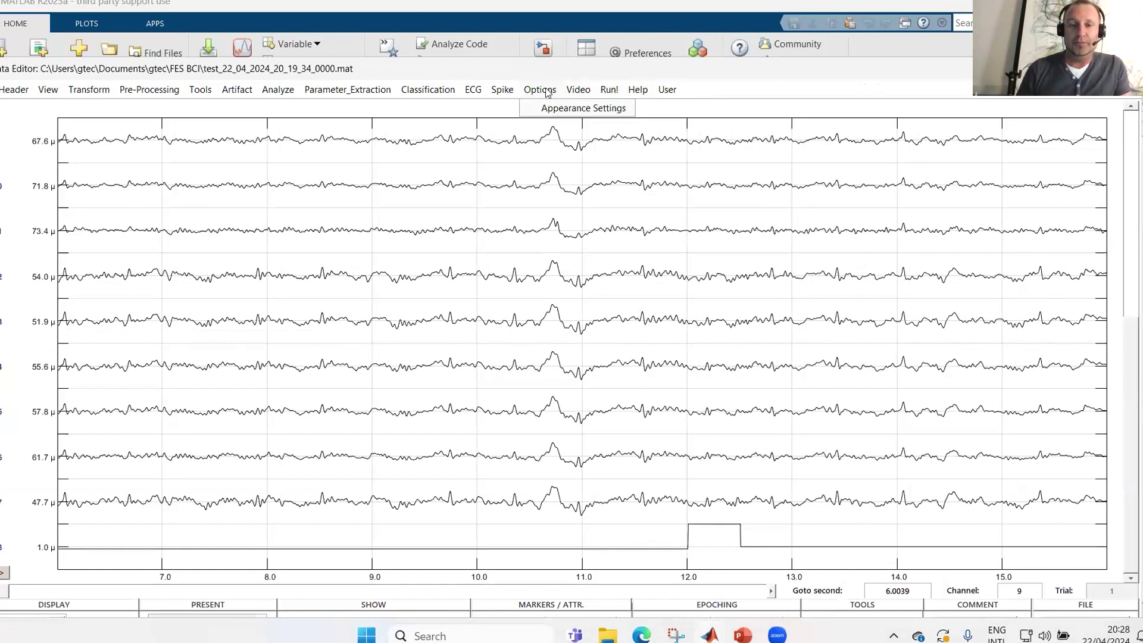
{"action": "left_click", "coordinate": [551, 109]}
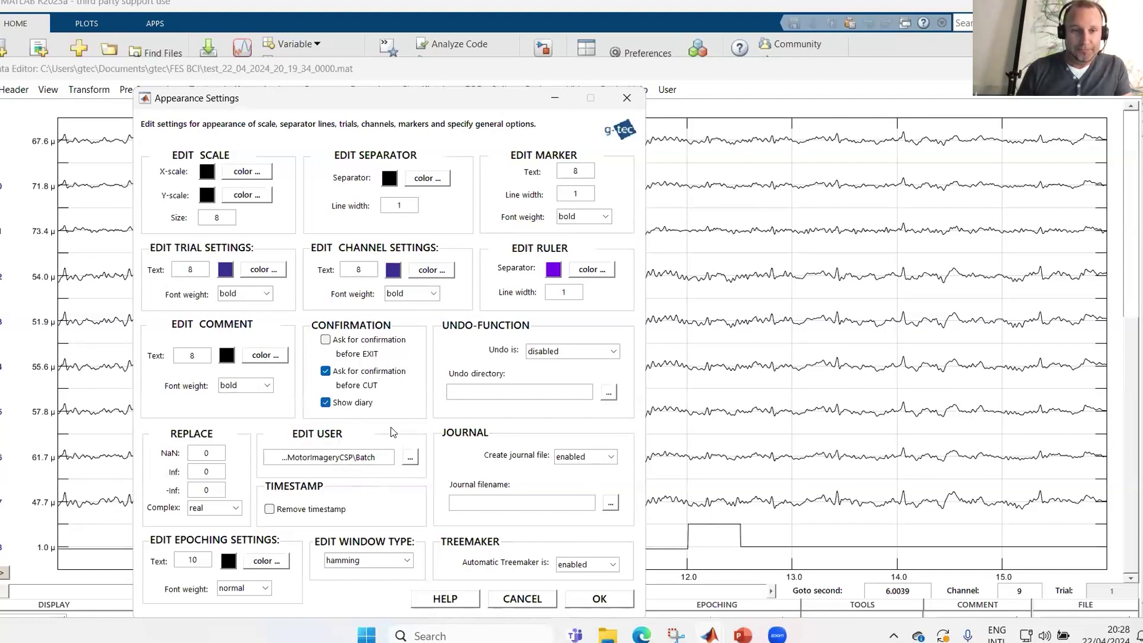
{"action": "left_click", "coordinate": [411, 457]}
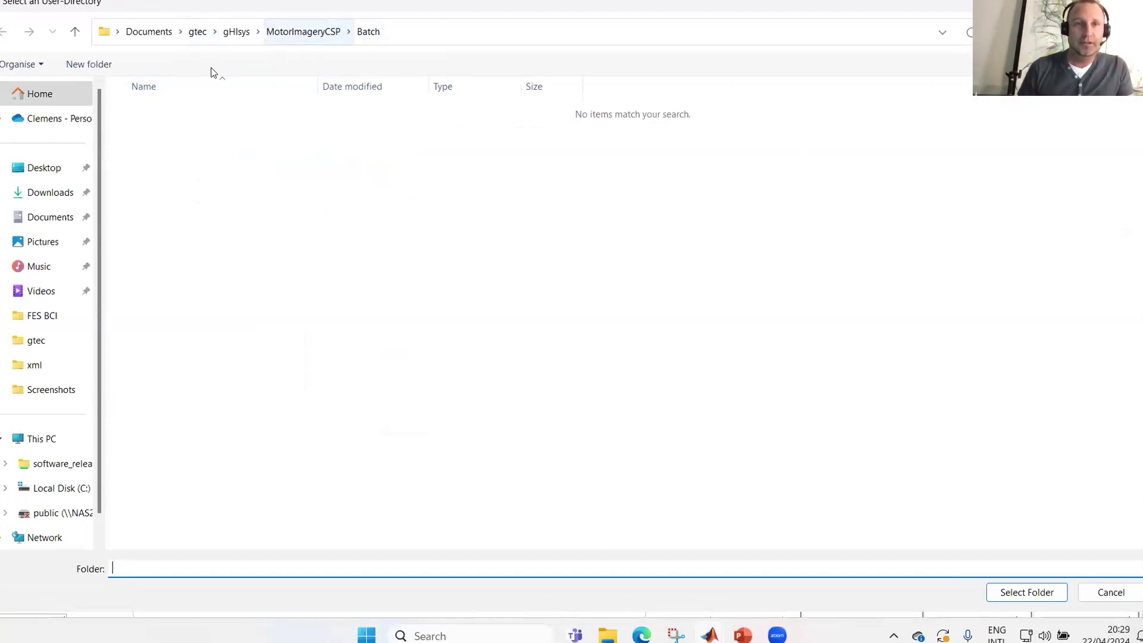
{"action": "left_click", "coordinate": [226, 33]}
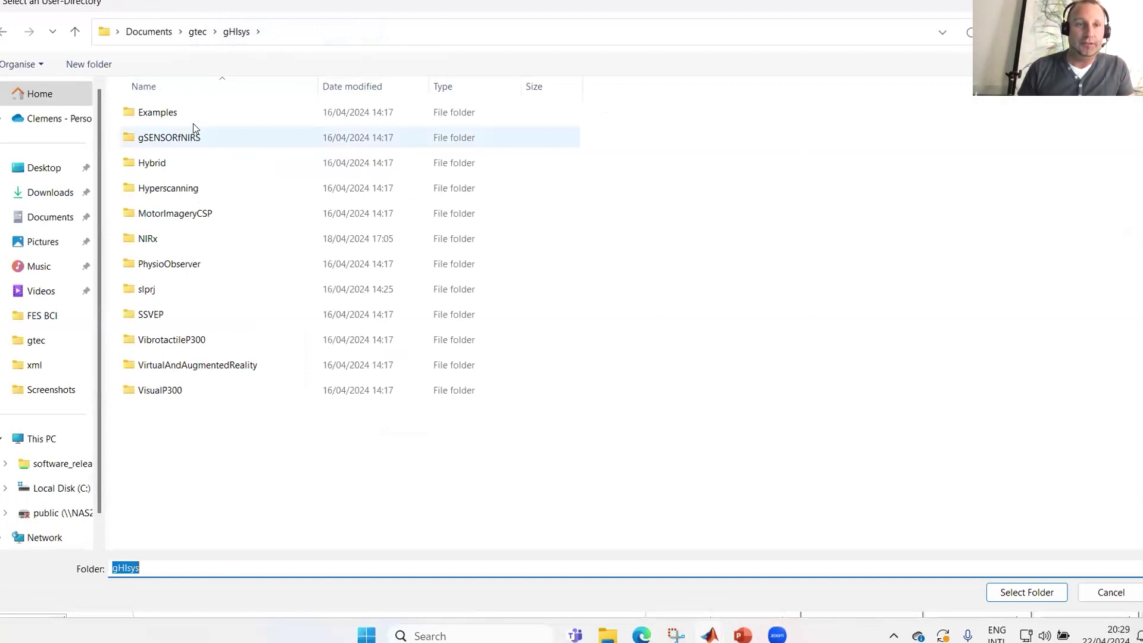
{"action": "left_click", "coordinate": [183, 219]}
{"action": "double_click", "coordinate": [183, 220]}
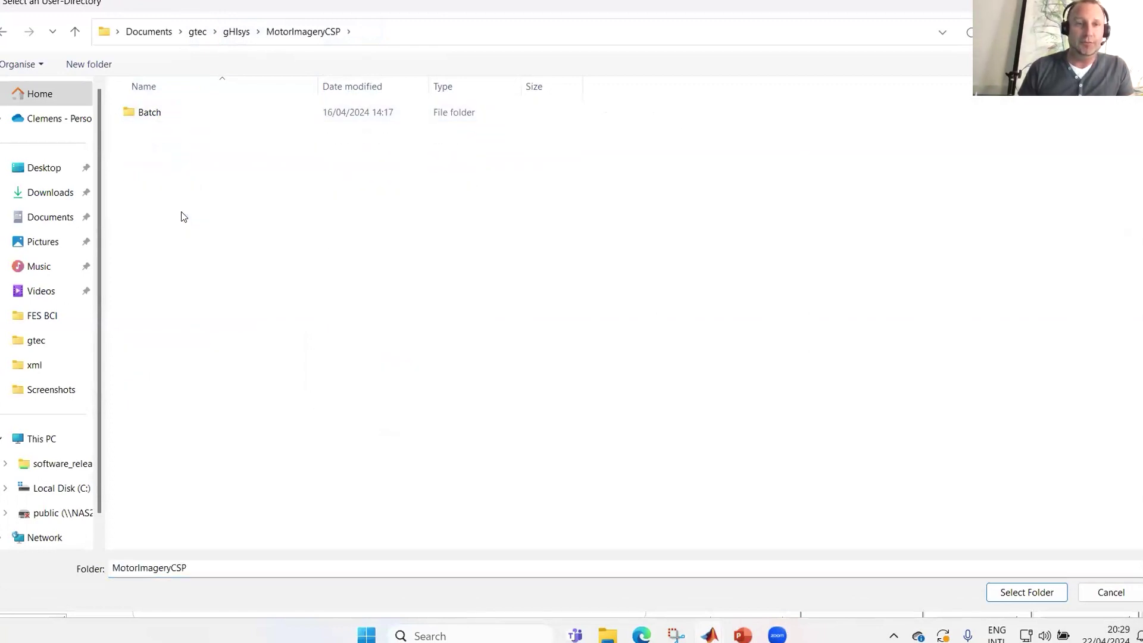
{"action": "double_click", "coordinate": [148, 113]}
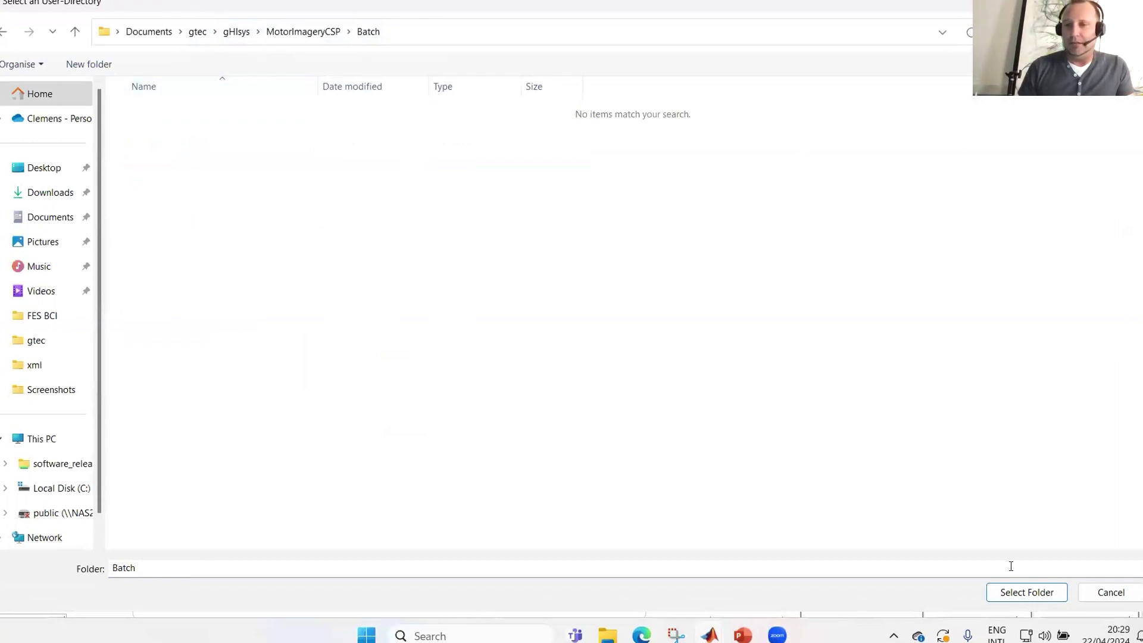
{"action": "left_click", "coordinate": [1034, 593]}
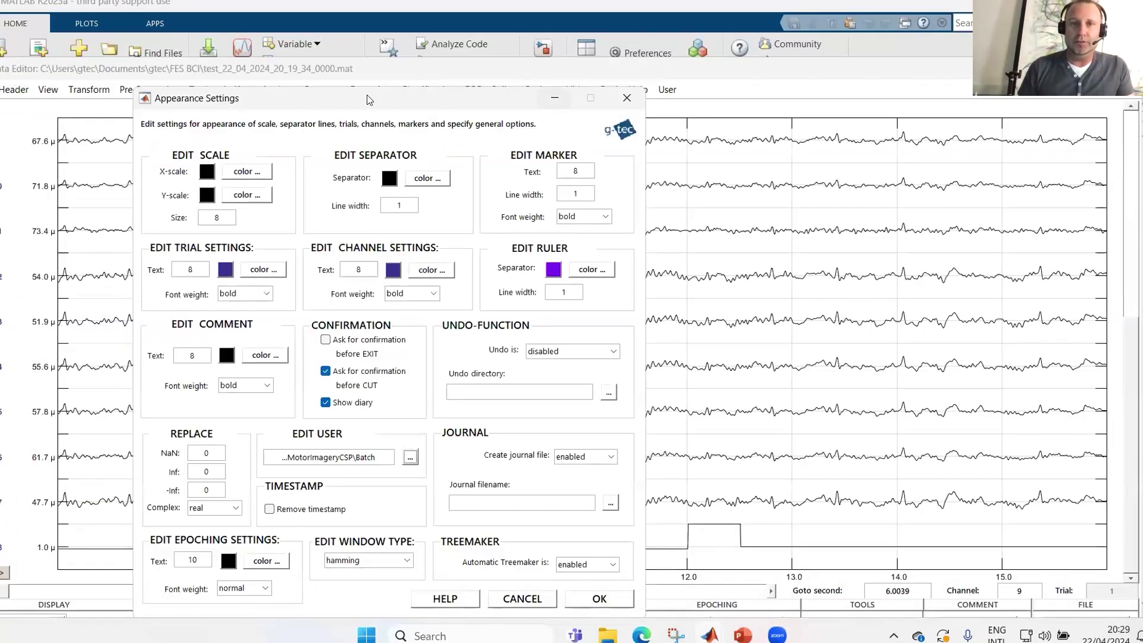
{"action": "left_click", "coordinate": [594, 606]}
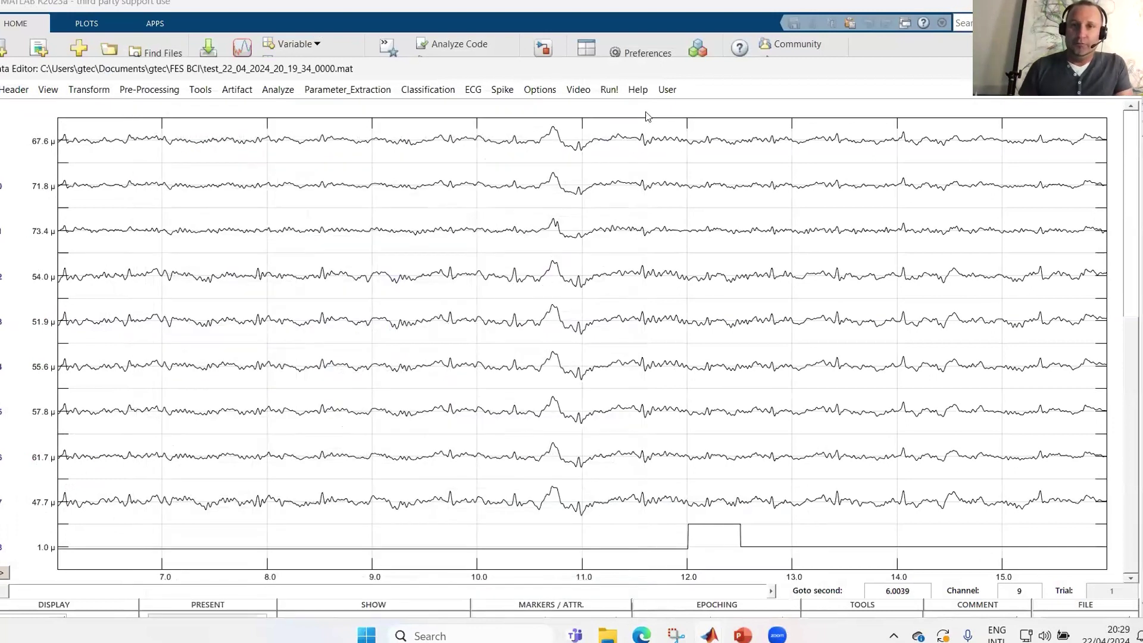
- Run the CreateClassifier_CSP_TwoClass batch on the loaded recording with automatic artifact detection enabled
{"action": "left_click", "coordinate": [667, 91]}
{"action": "left_click", "coordinate": [666, 90]}
{"action": "left_click", "coordinate": [665, 90]}
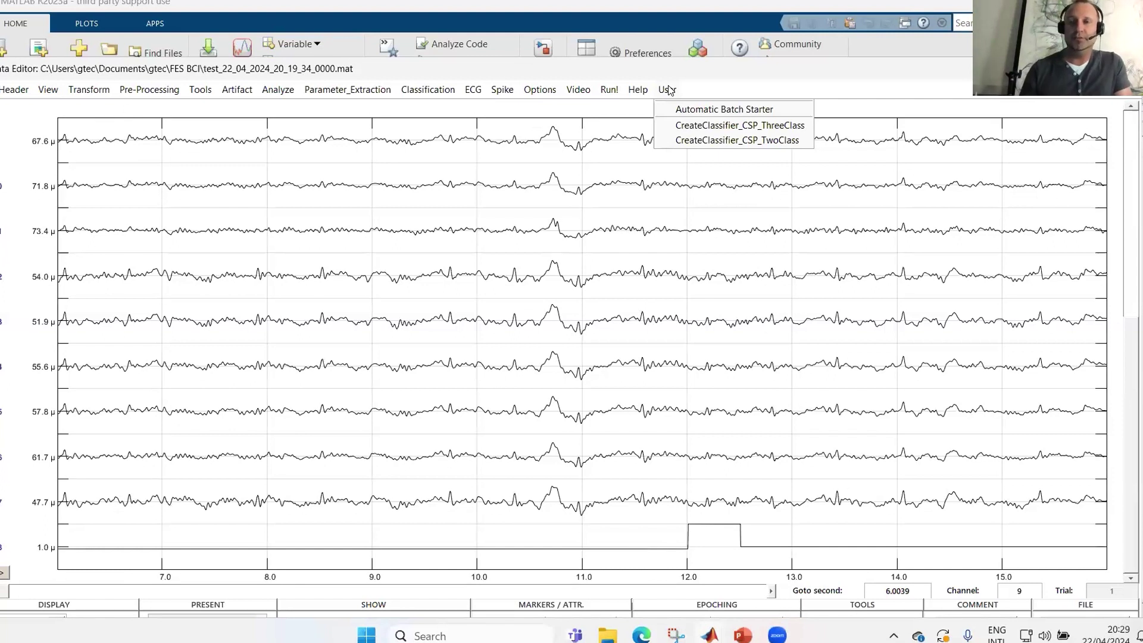
{"action": "left_click", "coordinate": [756, 142]}
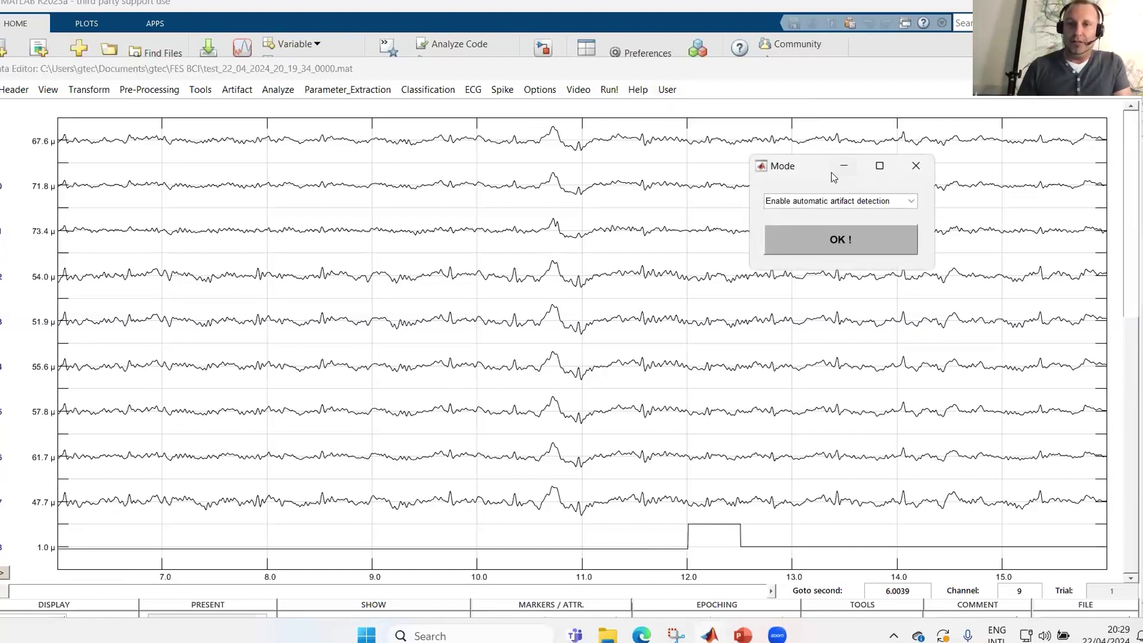
{"action": "left_click_drag", "start_coordinate": [803, 164], "coordinate": [786, 152]}
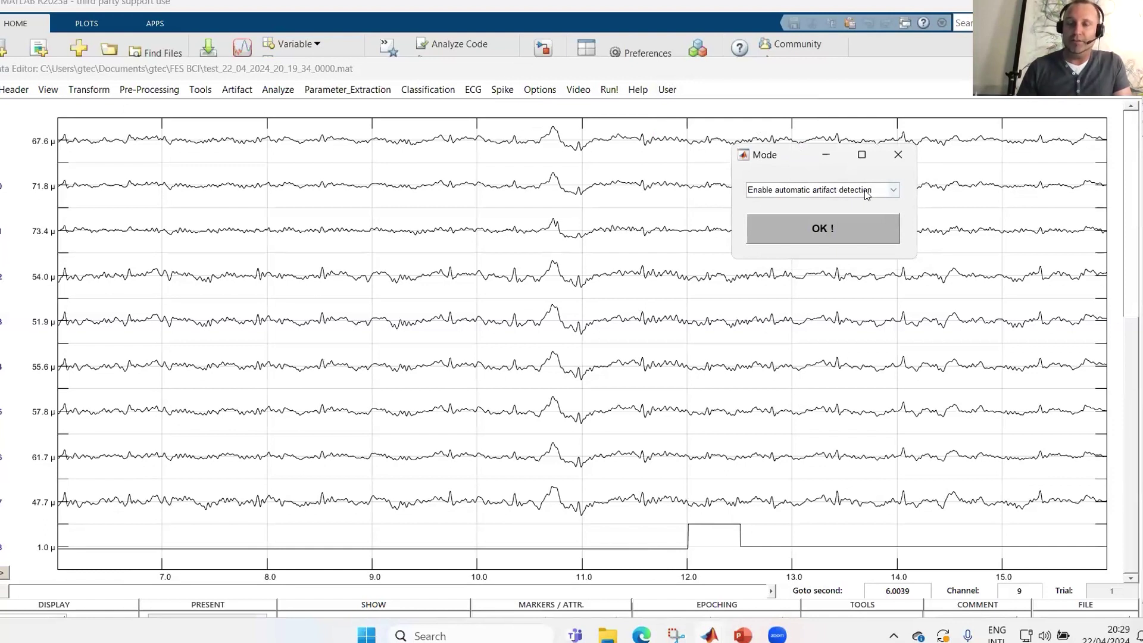
{"action": "left_click", "coordinate": [821, 229]}
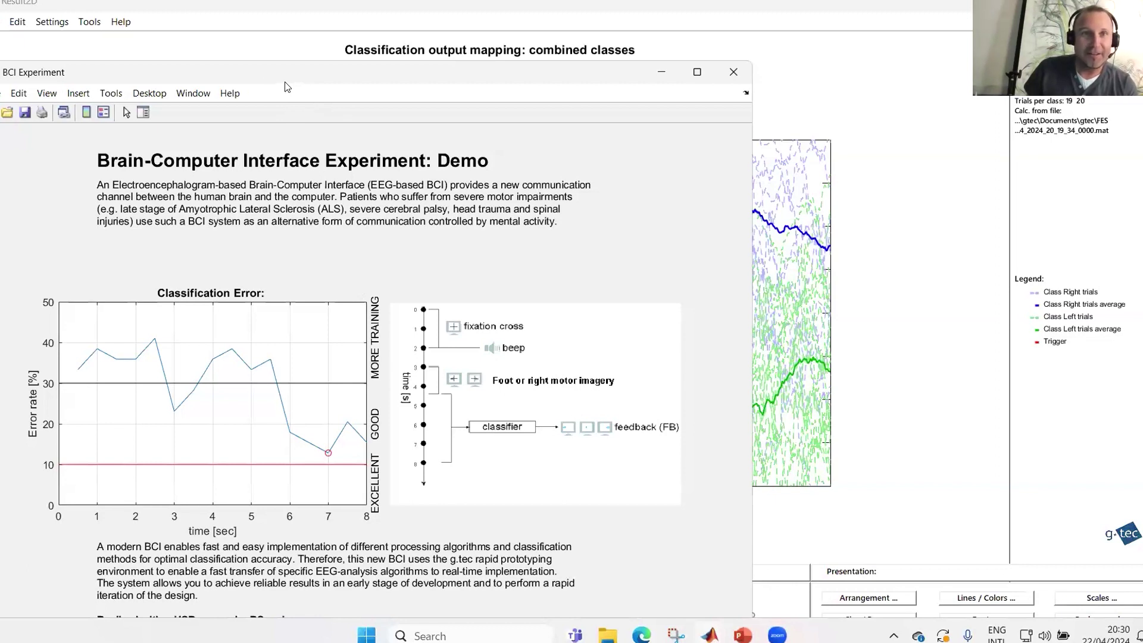
- Review the BCI Experiment report, classification output, error and CSP results, closing each window without saving
{"action": "left_click_drag", "start_coordinate": [300, 74], "coordinate": [370, 75]}
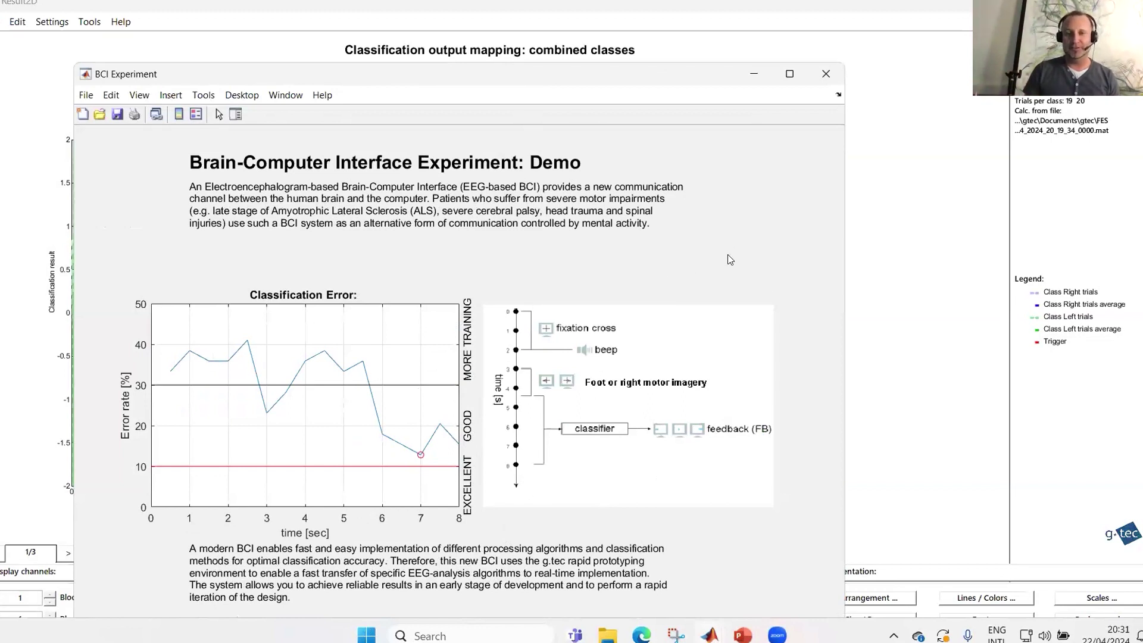
{"action": "left_click", "coordinate": [823, 72]}
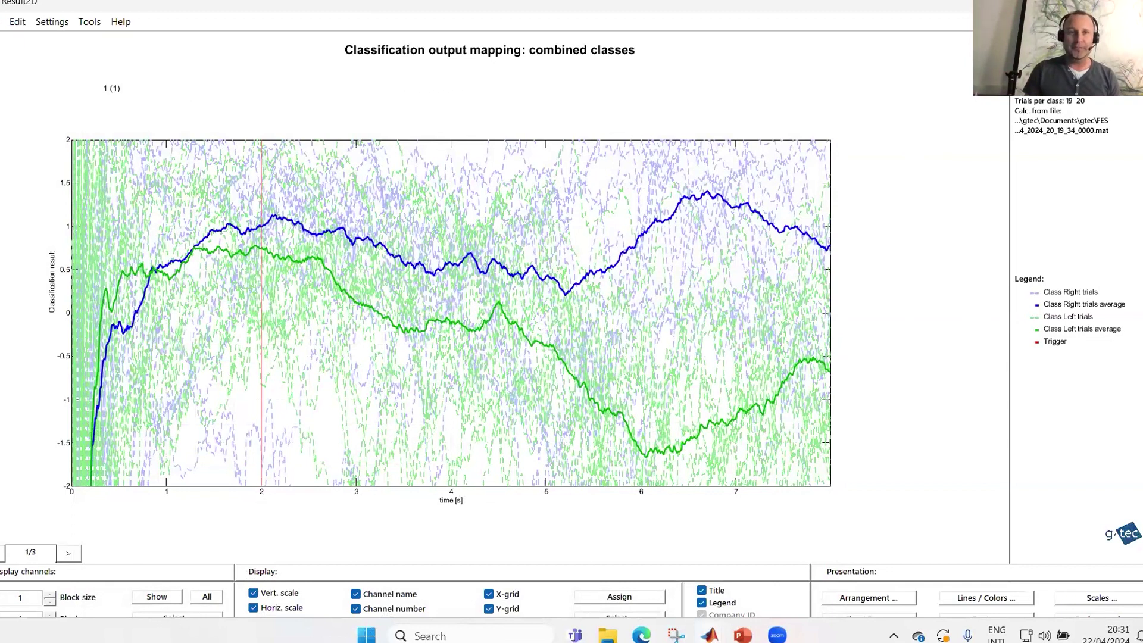
{"action": "left_click", "coordinate": [1130, 2]}
{"action": "left_click", "coordinate": [196, 427]}
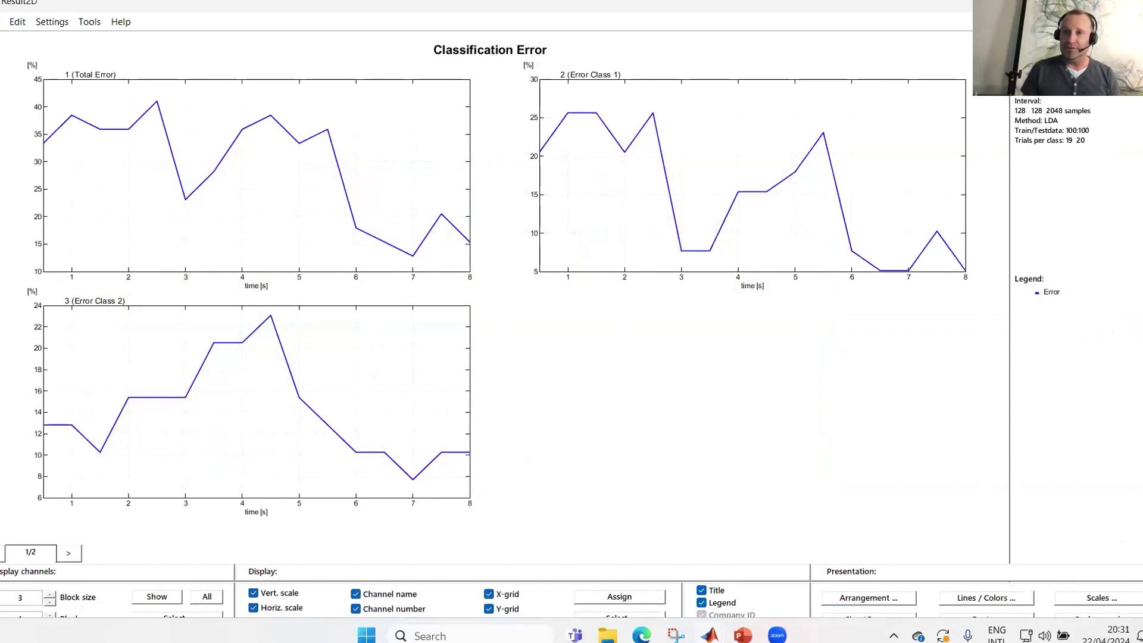
{"action": "left_click", "coordinate": [202, 427]}
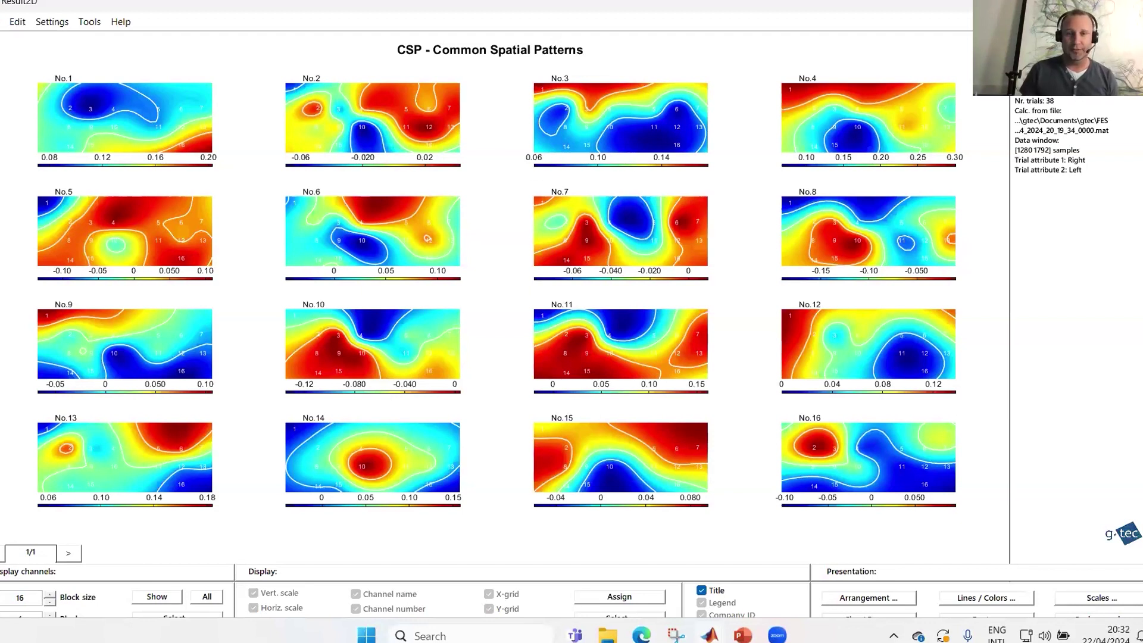
{"action": "key", "text": "Return"}
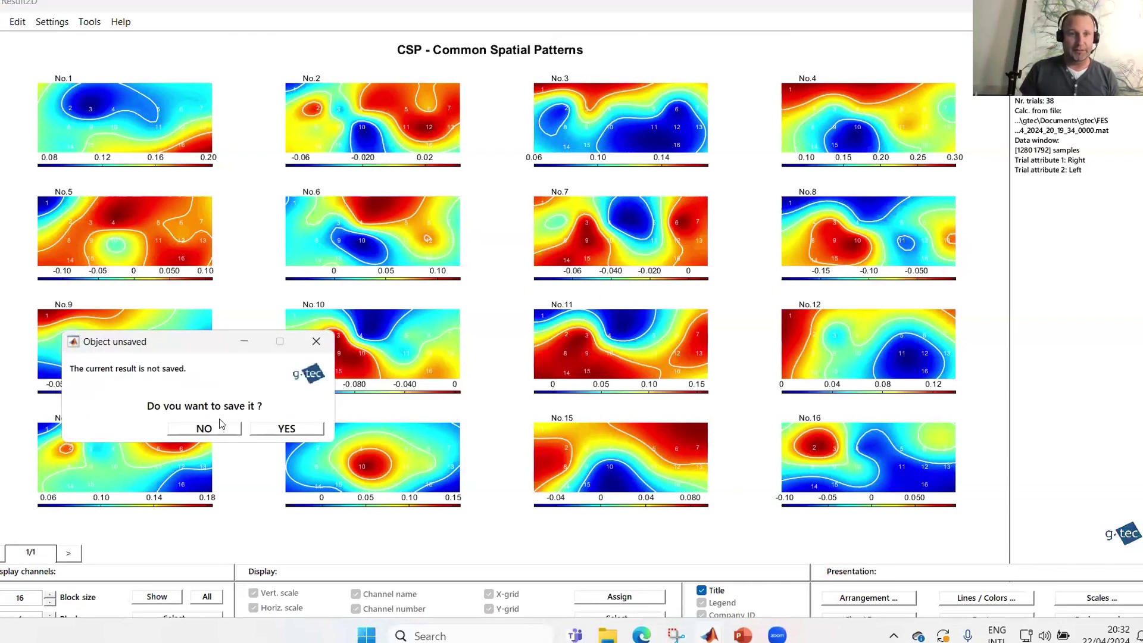
{"action": "left_click", "coordinate": [204, 429]}
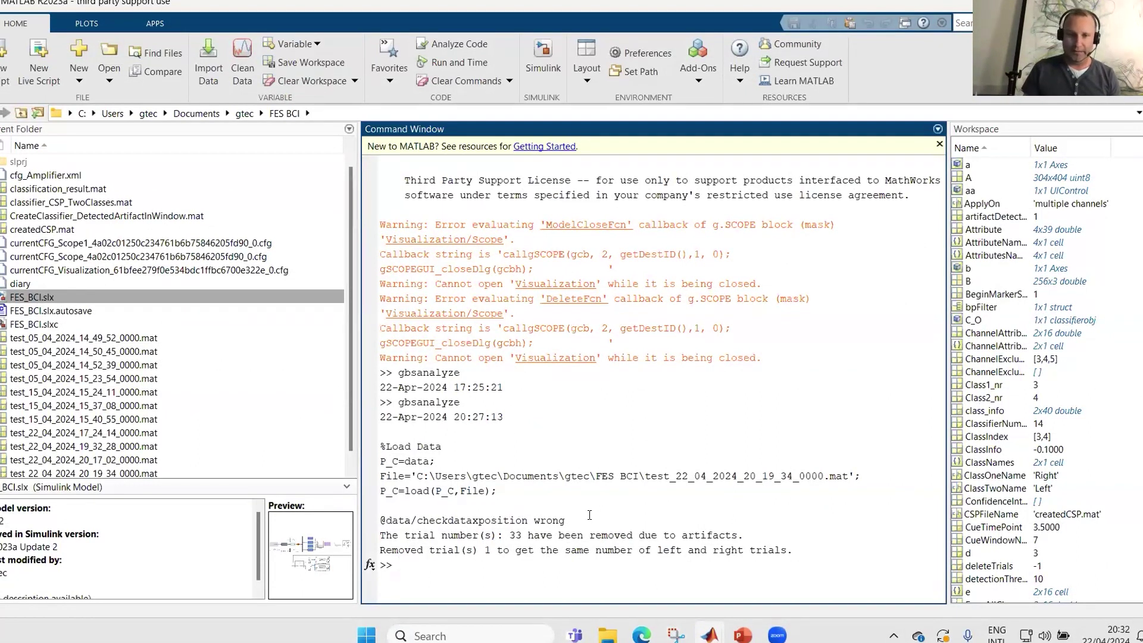
- Check the removed-trial messages in the MATLAB Command Window and switch to the FES_BCI Simulink model
{"action": "left_click_drag", "start_coordinate": [795, 545], "coordinate": [626, 551]}
{"action": "left_click", "coordinate": [521, 558]}
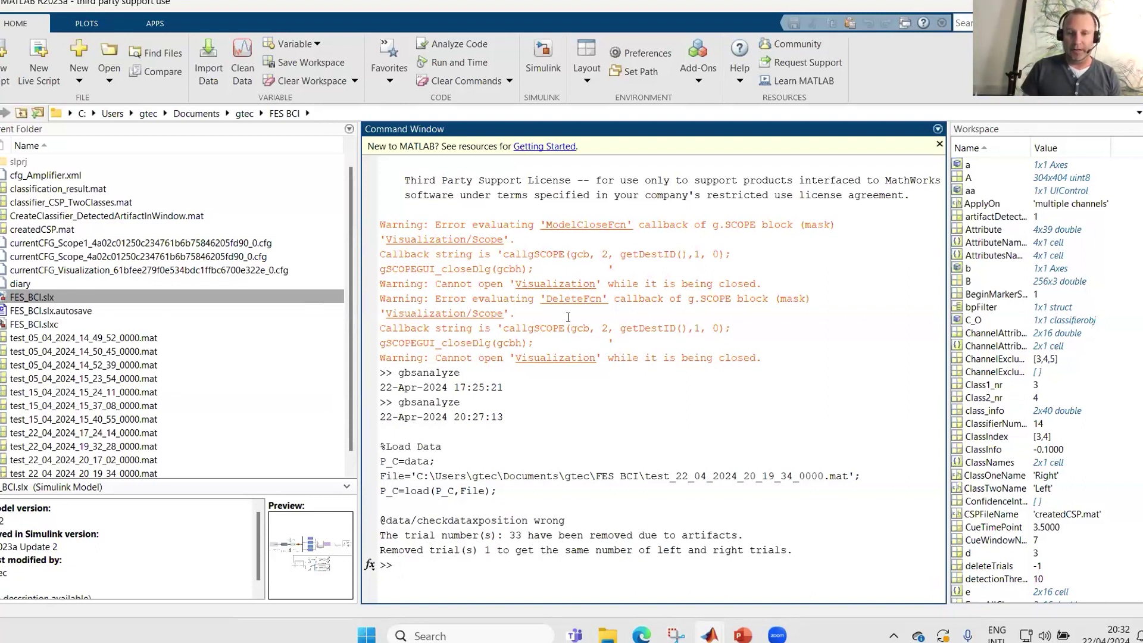
{"action": "mouse_move", "coordinate": [709, 635]}
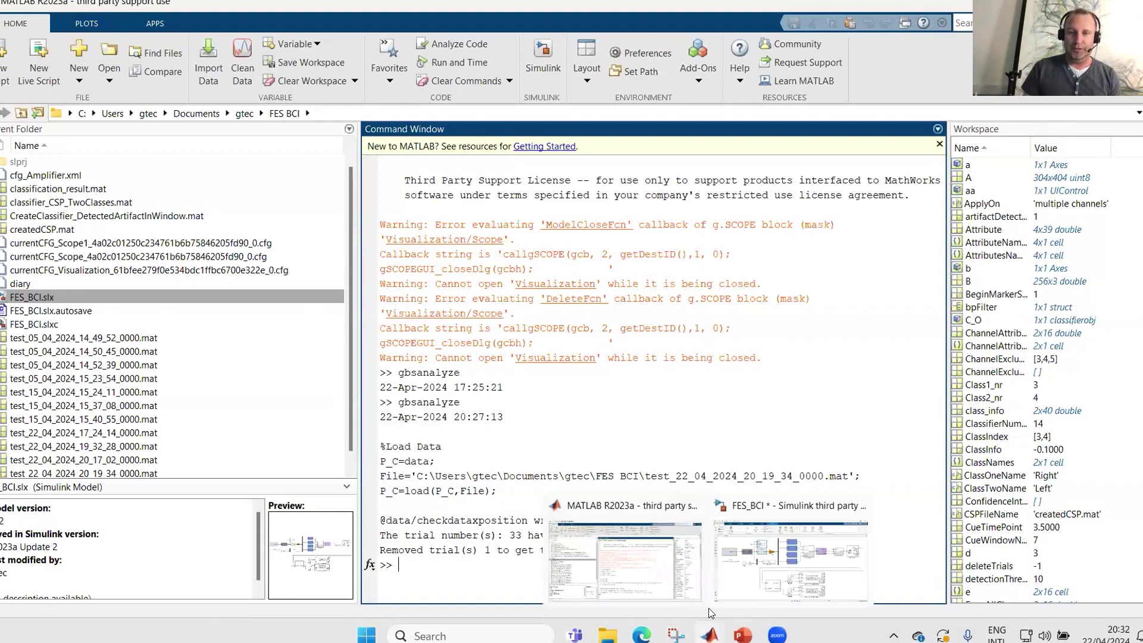
{"action": "left_click", "coordinate": [792, 566]}
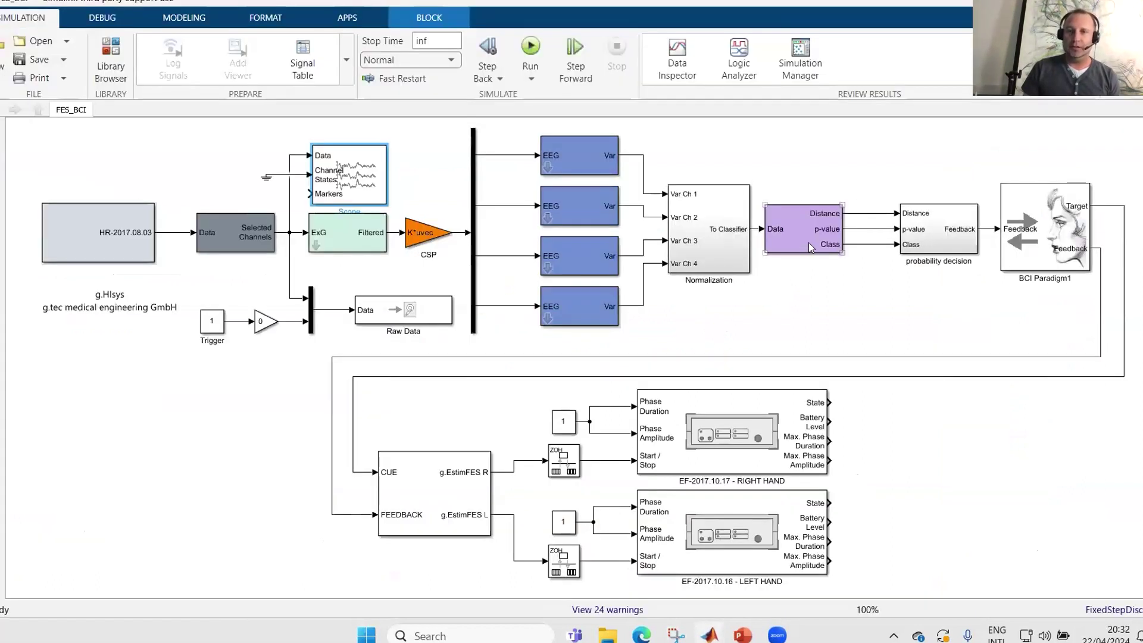
- Load classifier_CSP_TwoClasses from the FES BCI folder into the Apply Classifier block
{"action": "left_click", "coordinate": [793, 226]}
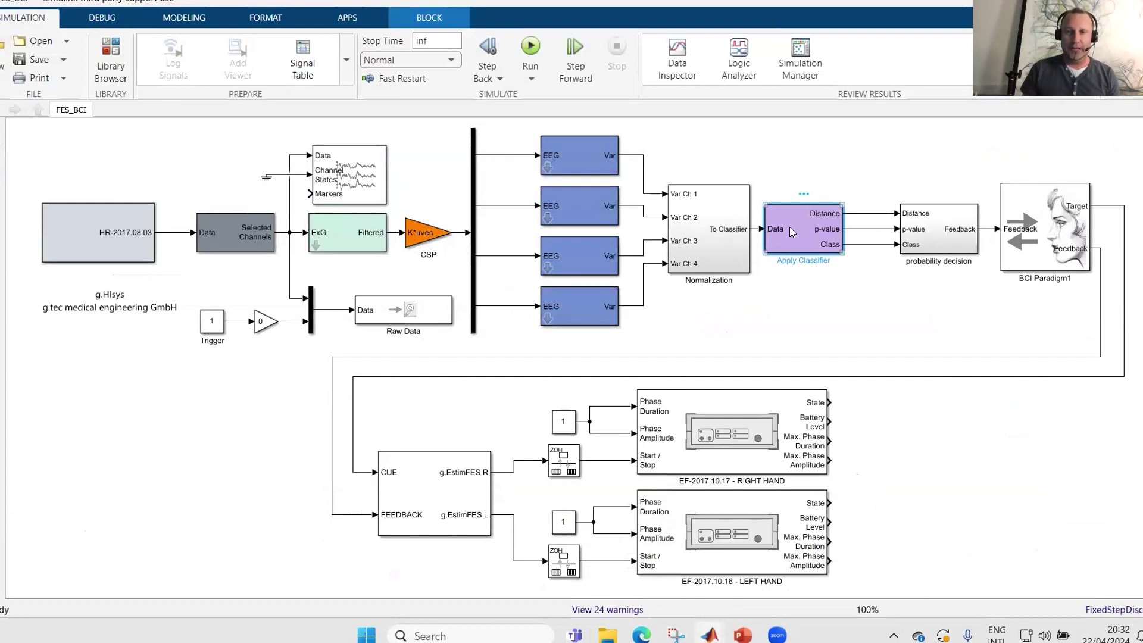
{"action": "double_click", "coordinate": [789, 227]}
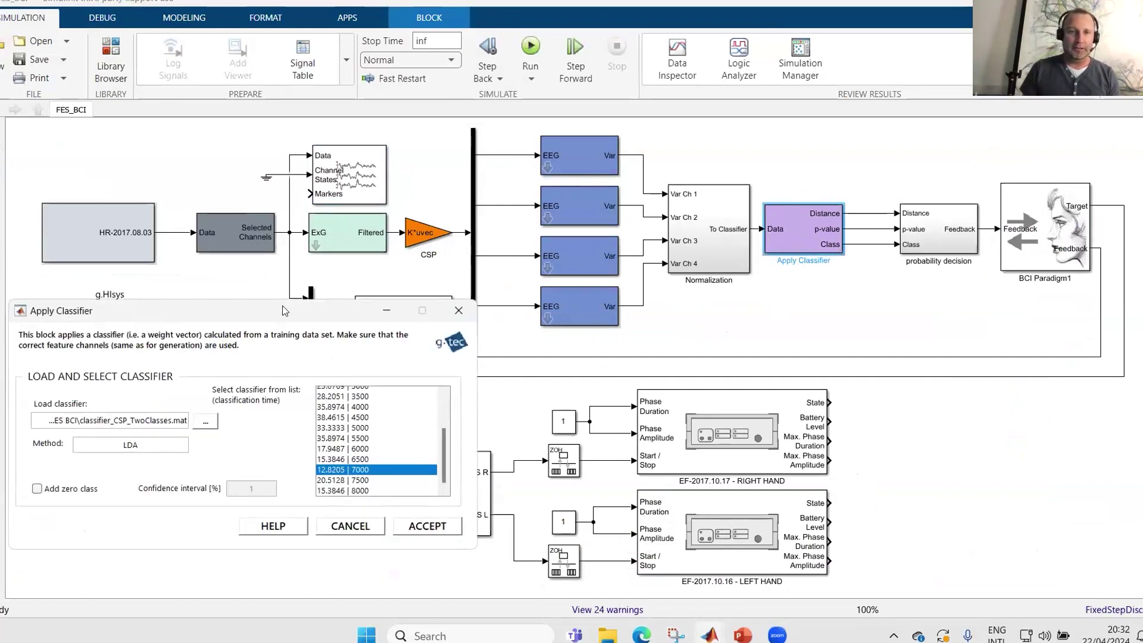
{"action": "left_click_drag", "start_coordinate": [293, 310], "coordinate": [382, 250]}
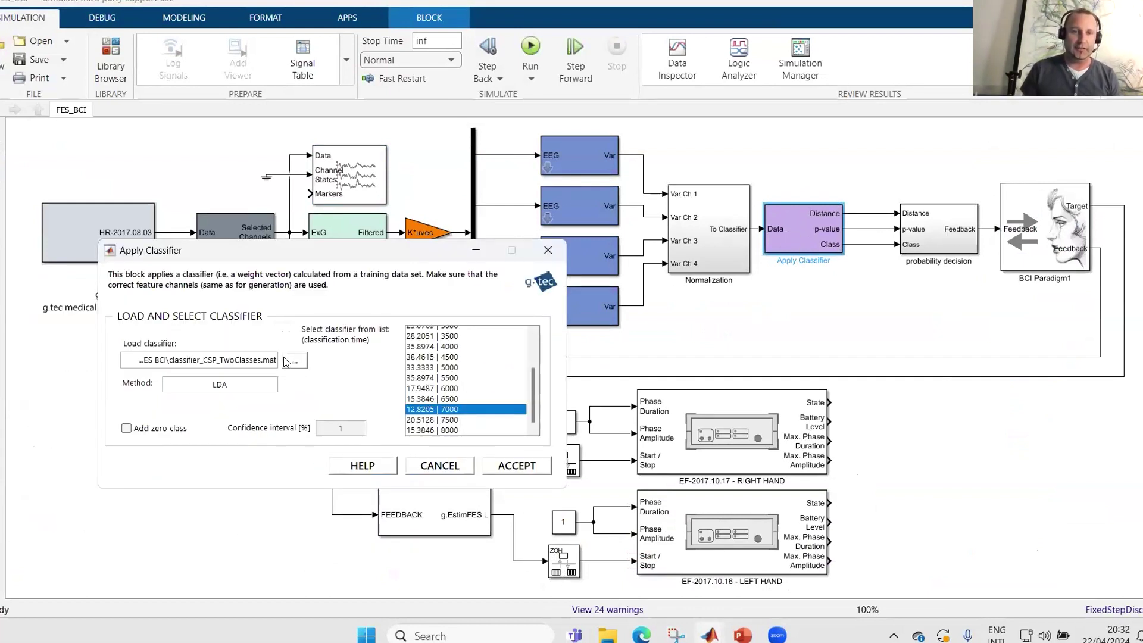
{"action": "left_click", "coordinate": [293, 360]}
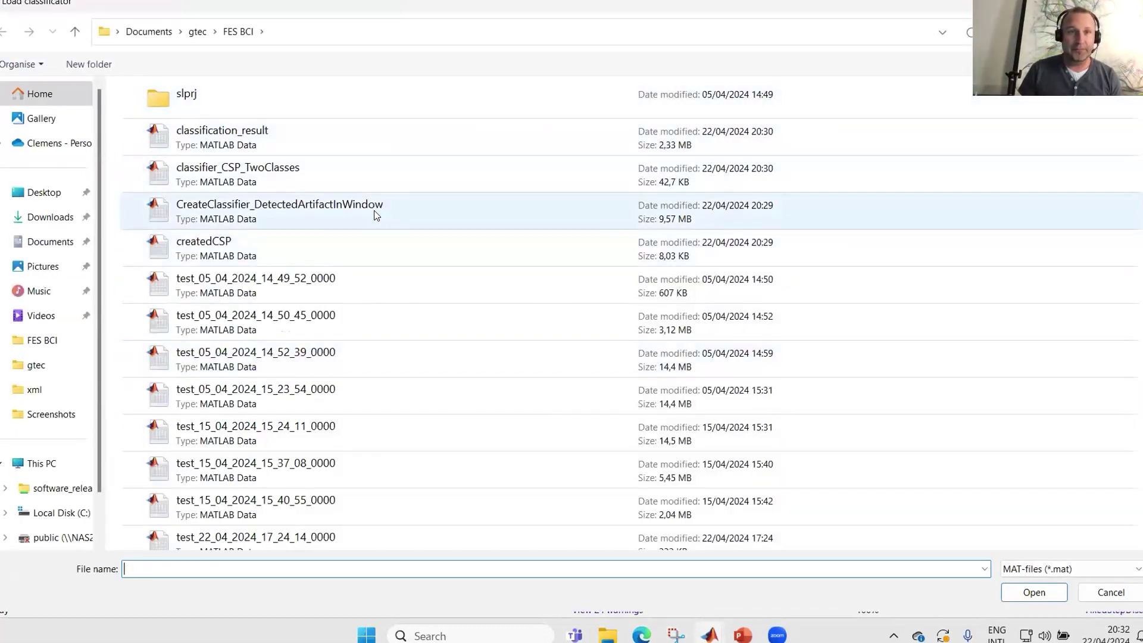
{"action": "left_click", "coordinate": [278, 179]}
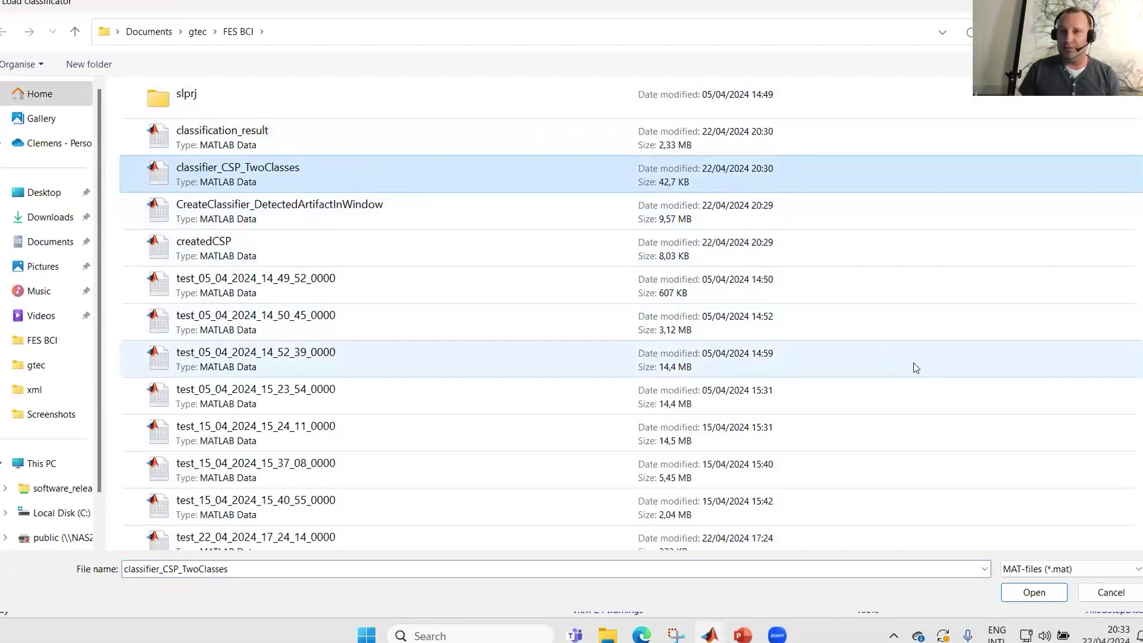
{"action": "left_click", "coordinate": [1034, 593]}
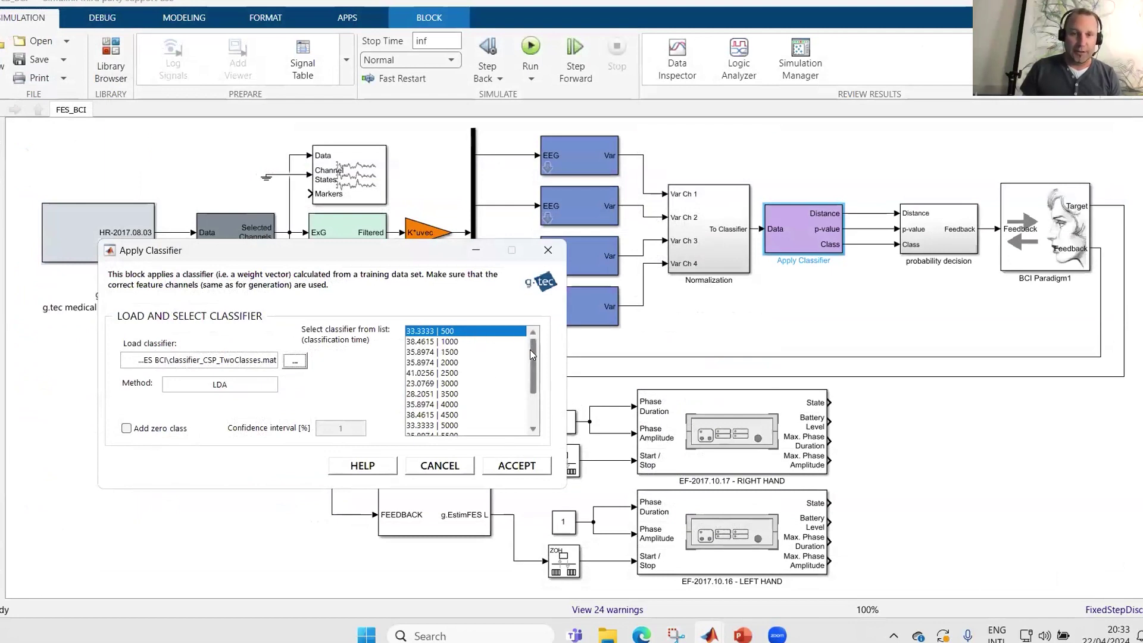
- Select the classifier with classification time 7000 for the Apply Classifier block and accept it
{"action": "scroll", "coordinate": [484, 366], "scroll_direction": "down", "scroll_amount": 1}
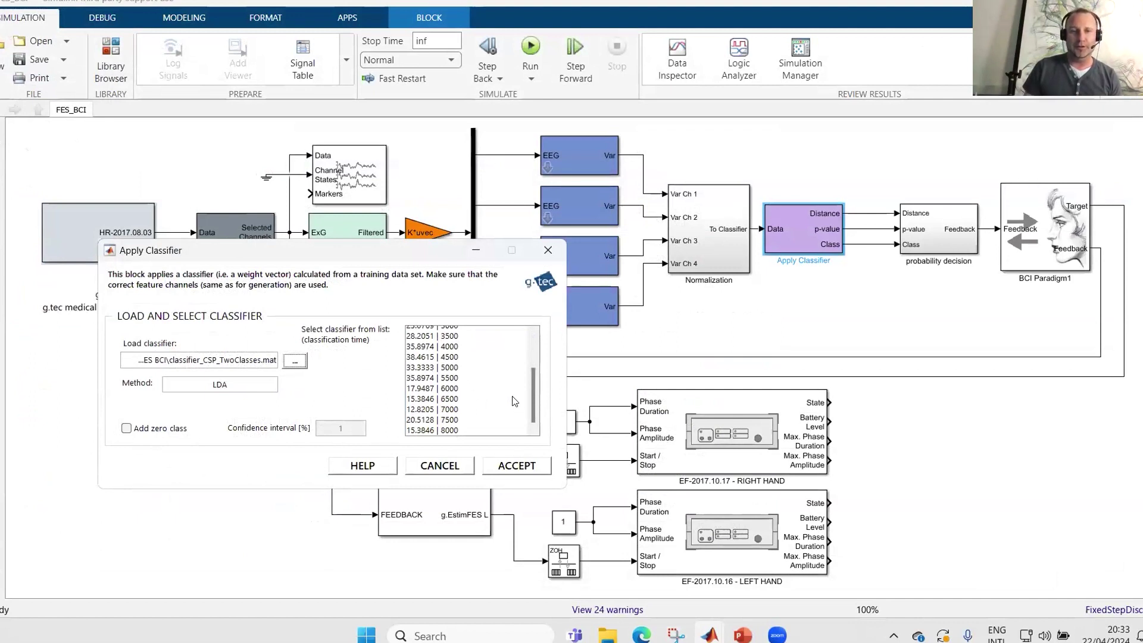
{"action": "left_click", "coordinate": [451, 409]}
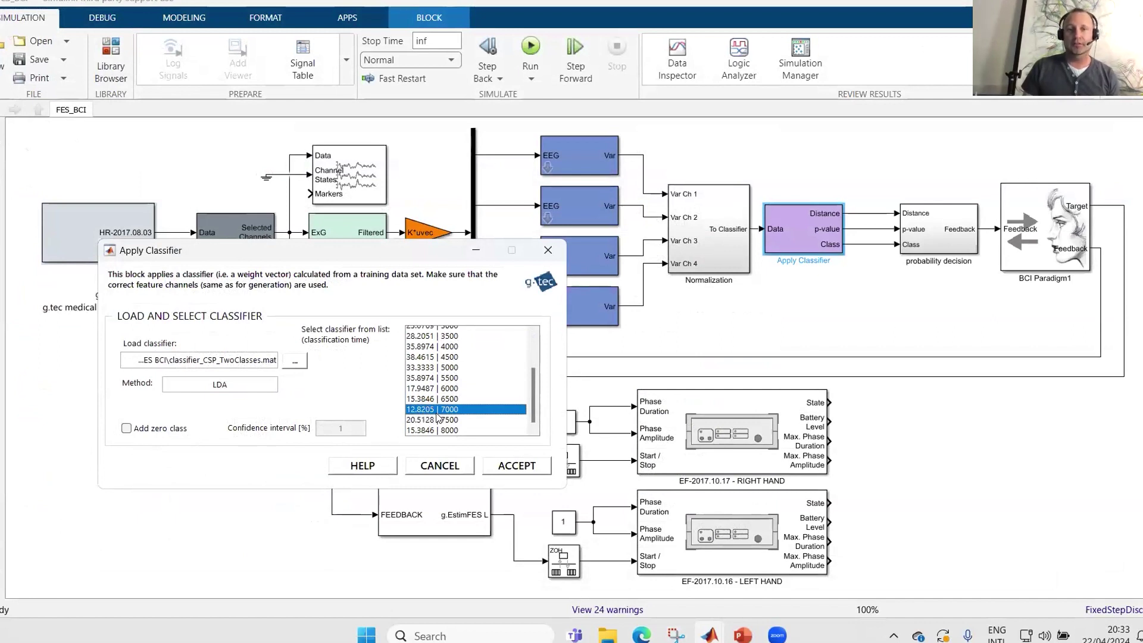
{"action": "left_click", "coordinate": [476, 399]}
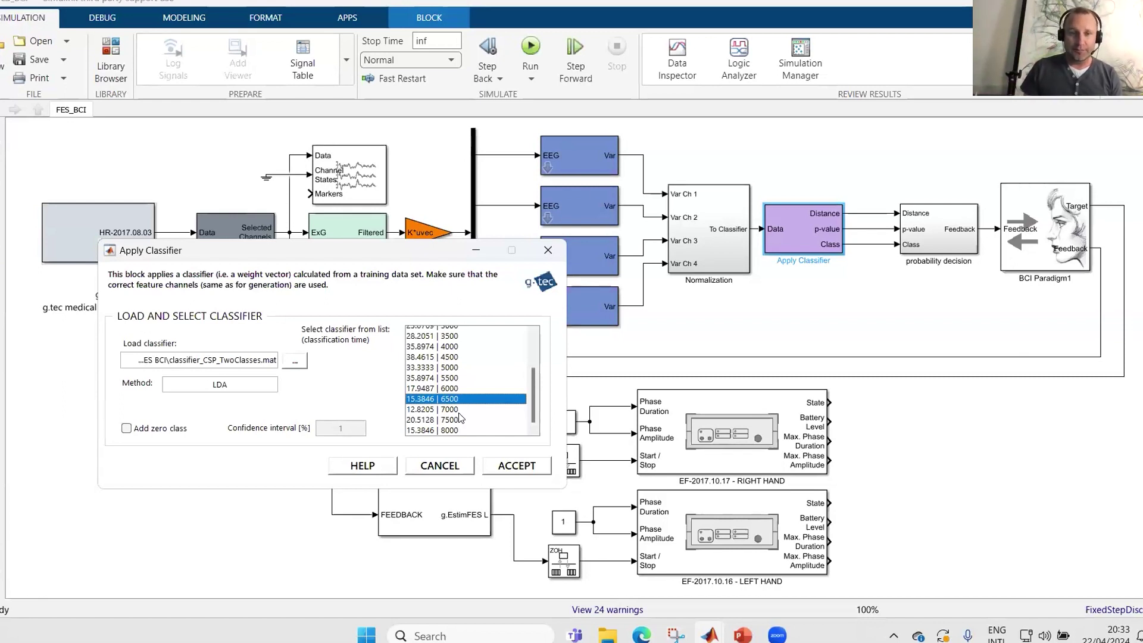
{"action": "left_click", "coordinate": [431, 409]}
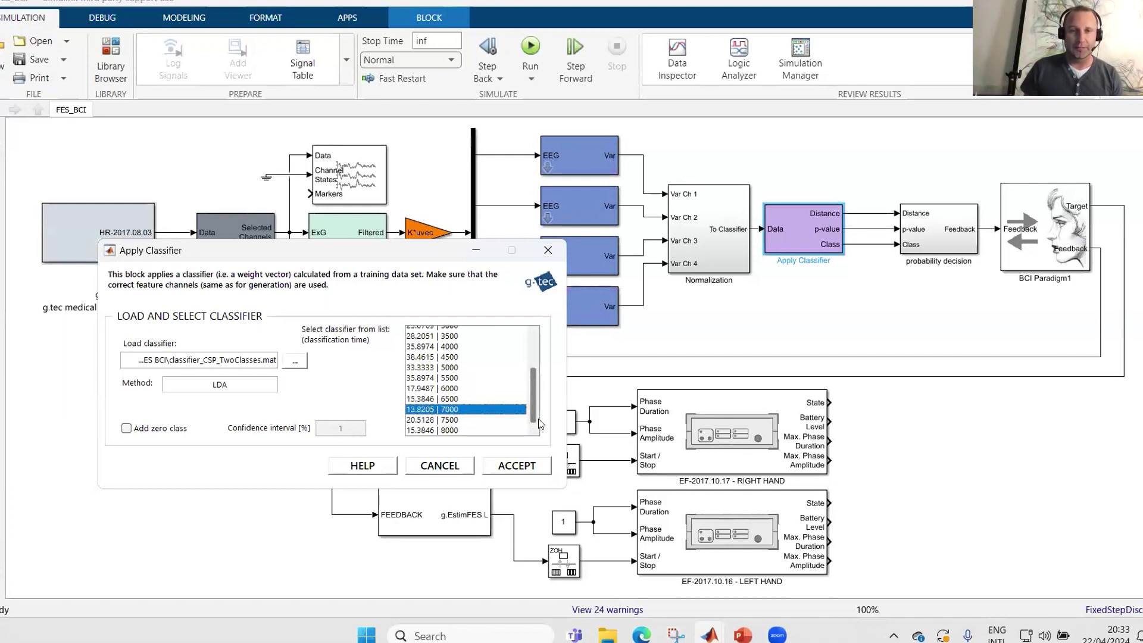
{"action": "left_click", "coordinate": [511, 466]}
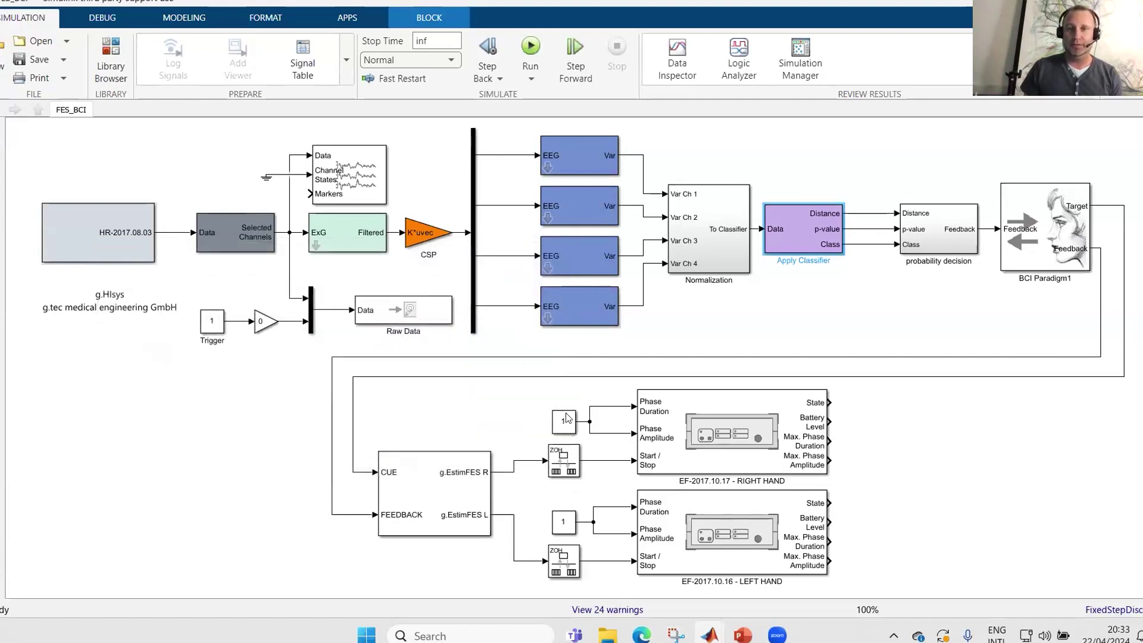
- Set the paradigm of the BCI Paradigm1 block to feedback and apply the change
{"action": "left_click", "coordinate": [1039, 252]}
{"action": "double_click", "coordinate": [1039, 252]}
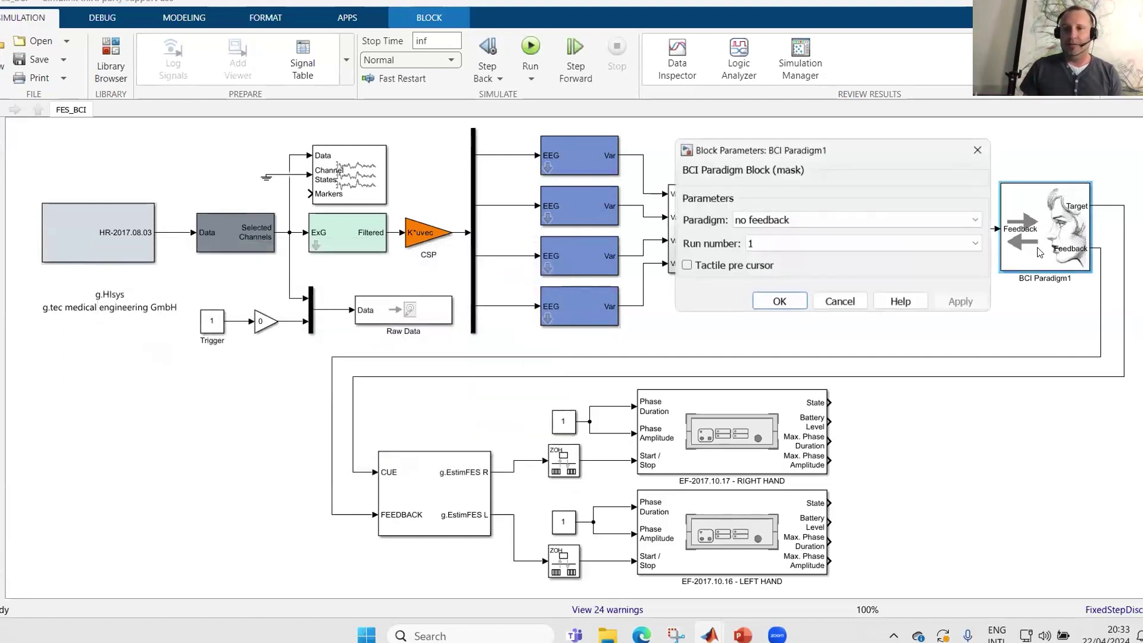
{"action": "left_click", "coordinate": [822, 221]}
{"action": "left_click", "coordinate": [792, 249]}
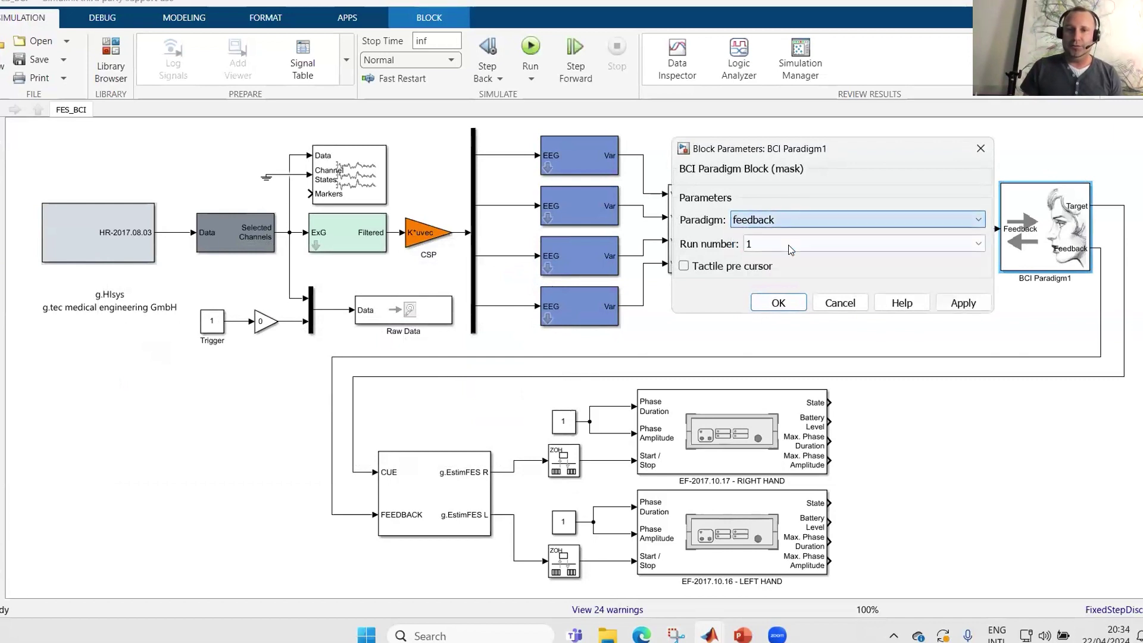
{"action": "left_click", "coordinate": [962, 304]}
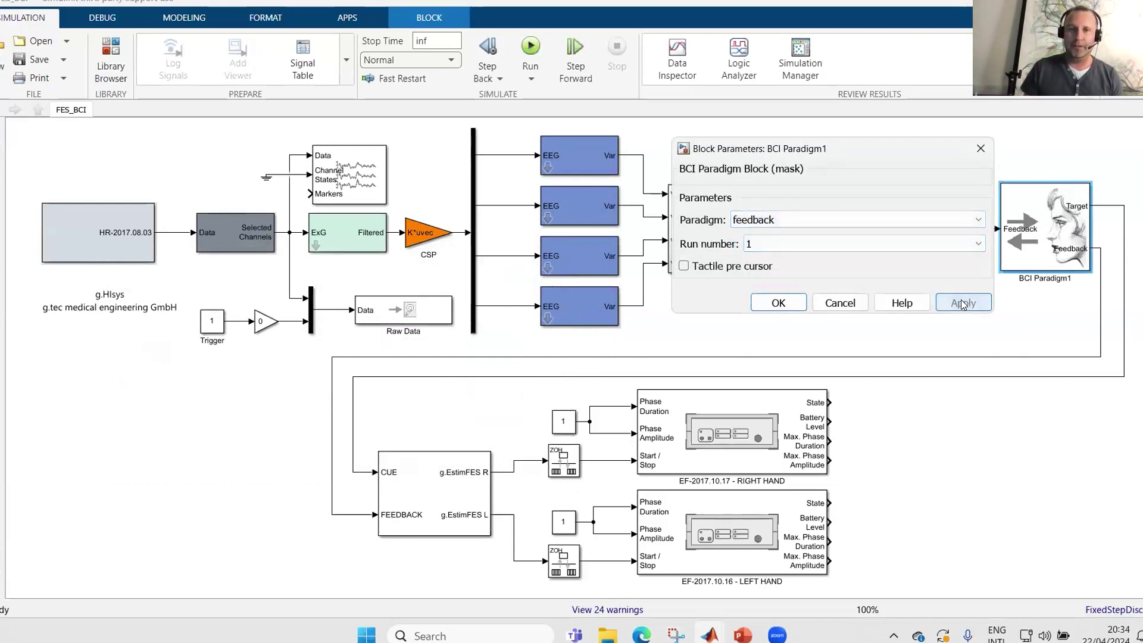
- Accept the BCI Paradigm1 settings and set the g.EstimFES Activation Adaptation mode to REHABILITATION (EEG controlled)
{"action": "left_click", "coordinate": [775, 303]}
{"action": "left_click", "coordinate": [433, 499]}
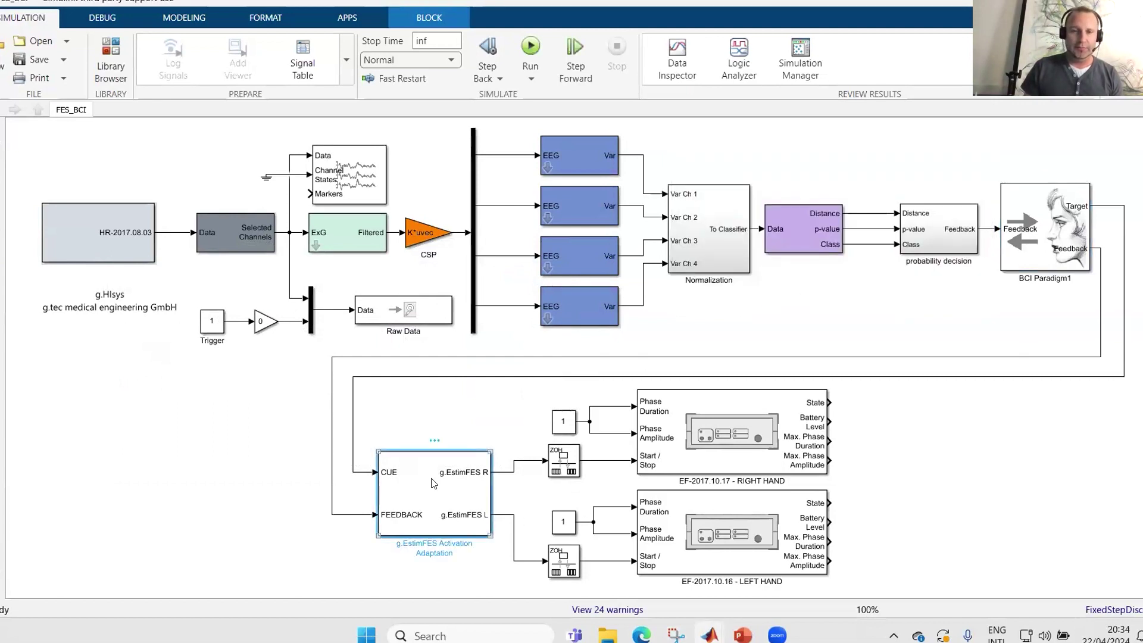
{"action": "double_click", "coordinate": [453, 505]}
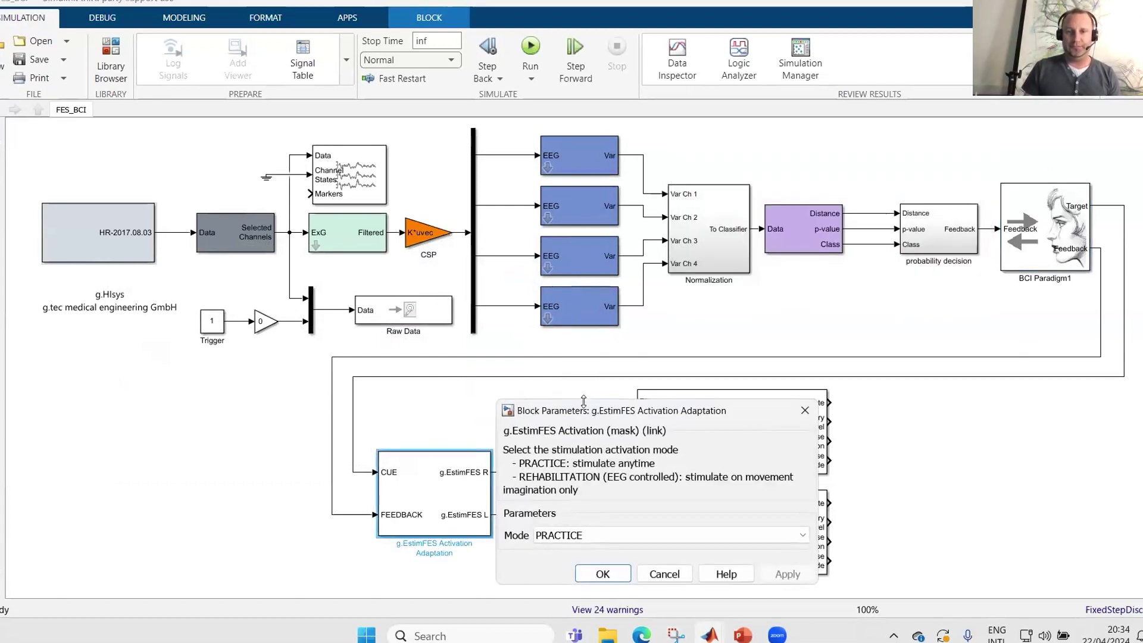
{"action": "left_click_drag", "start_coordinate": [584, 400], "coordinate": [551, 198]}
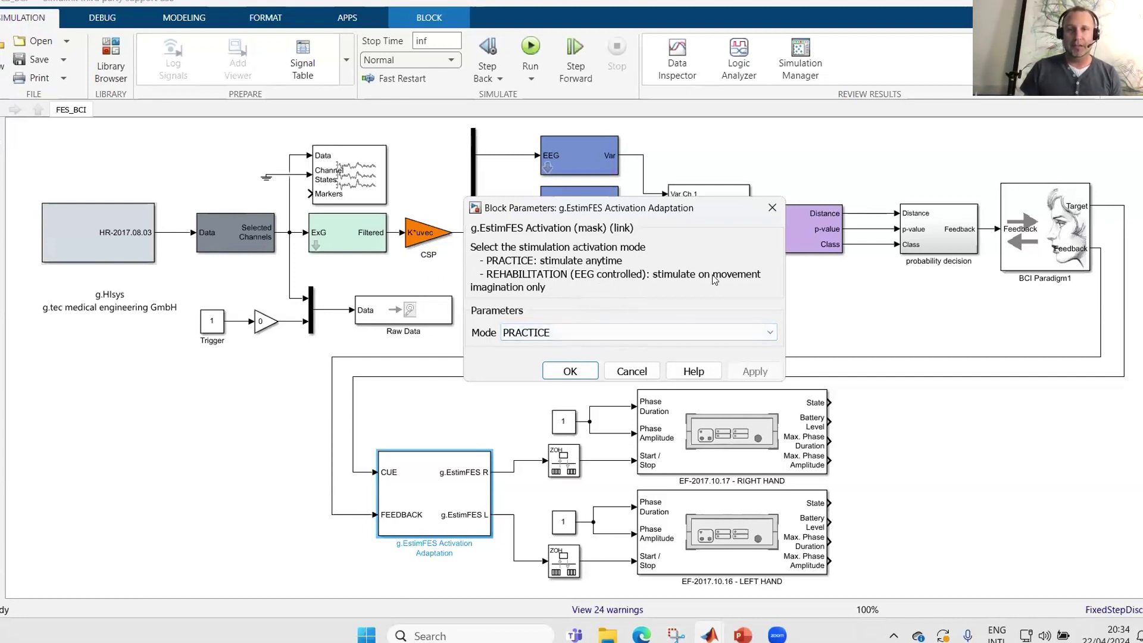
{"action": "left_click", "coordinate": [560, 335]}
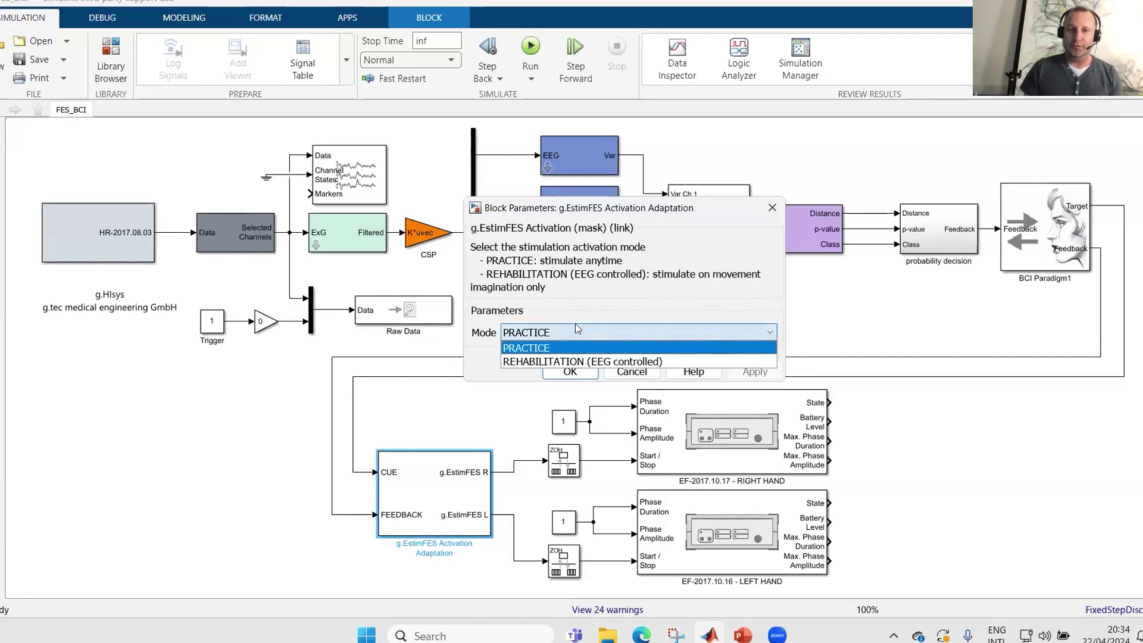
{"action": "left_click", "coordinate": [528, 362]}
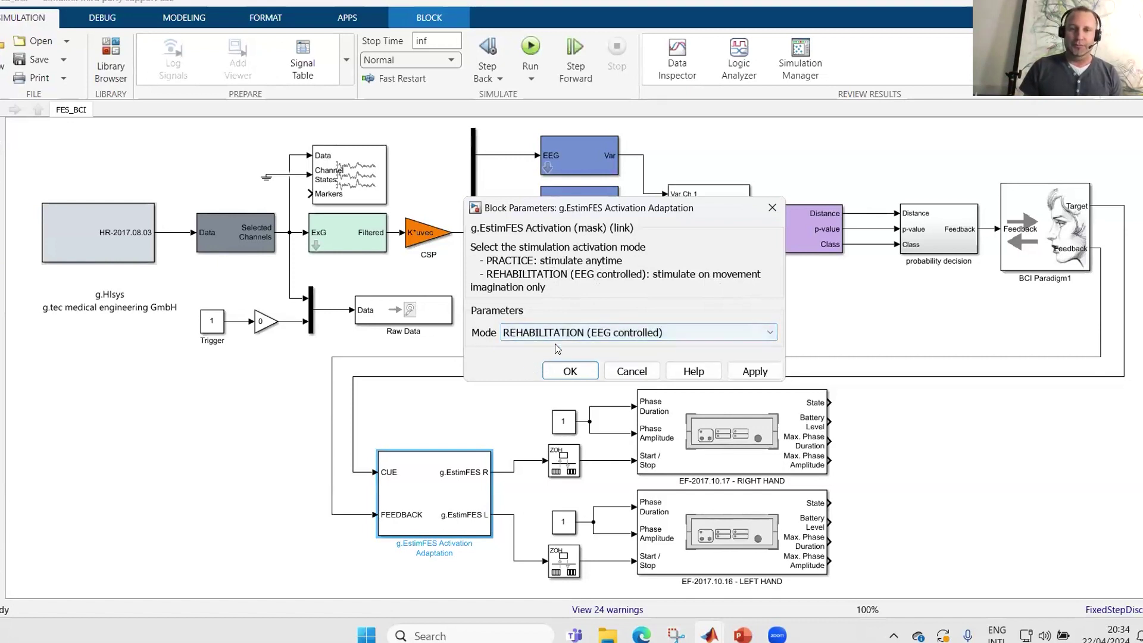
{"action": "left_click", "coordinate": [751, 375]}
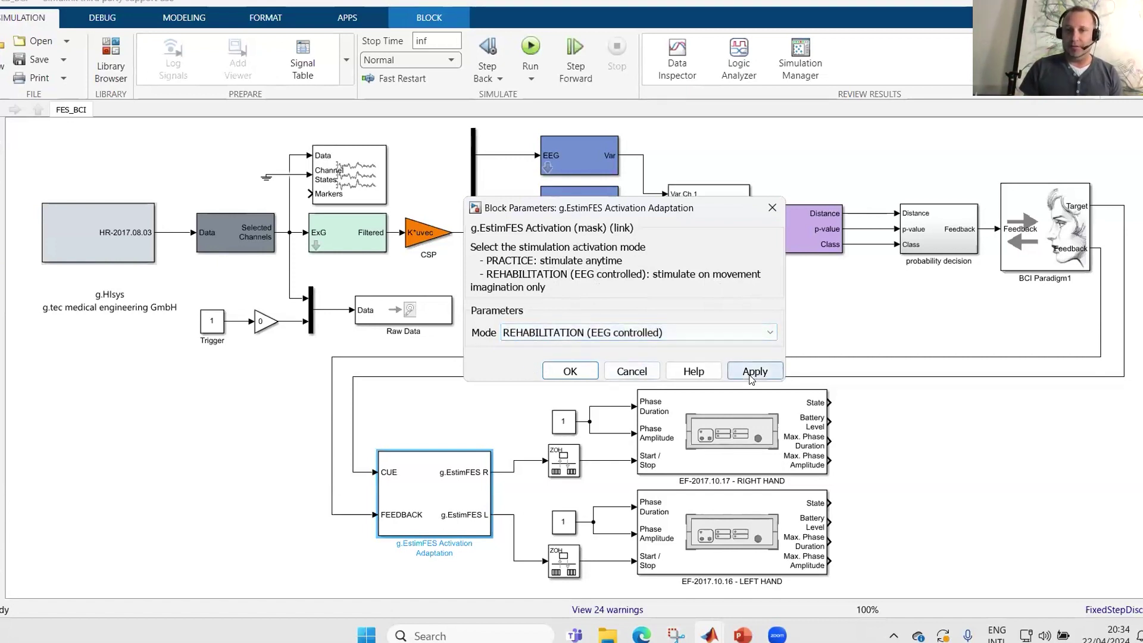
{"action": "left_click", "coordinate": [567, 372]}
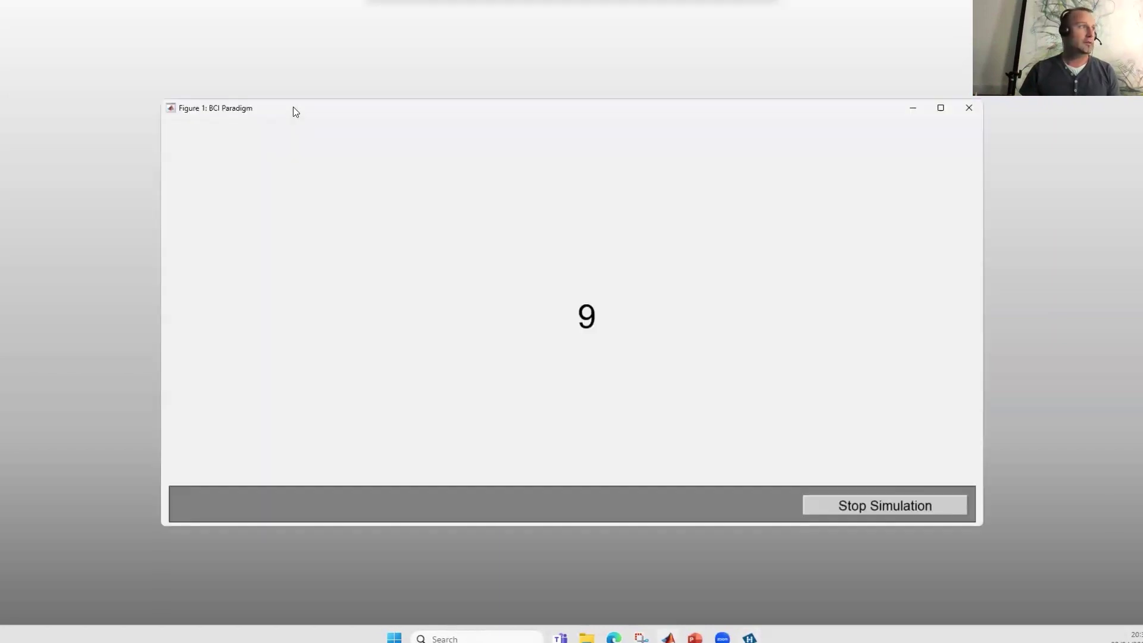
- Show the BCI Paradigm window at full size for the feedback run and stop the simulation
{"action": "double_click", "coordinate": [296, 112]}
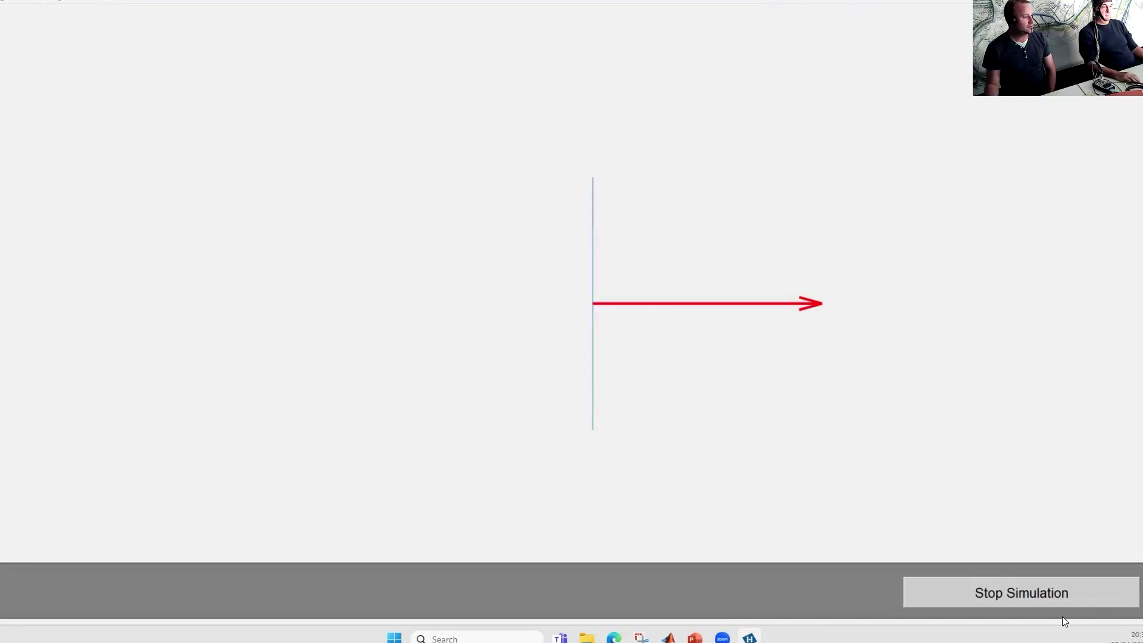
{"action": "left_click", "coordinate": [1031, 598]}
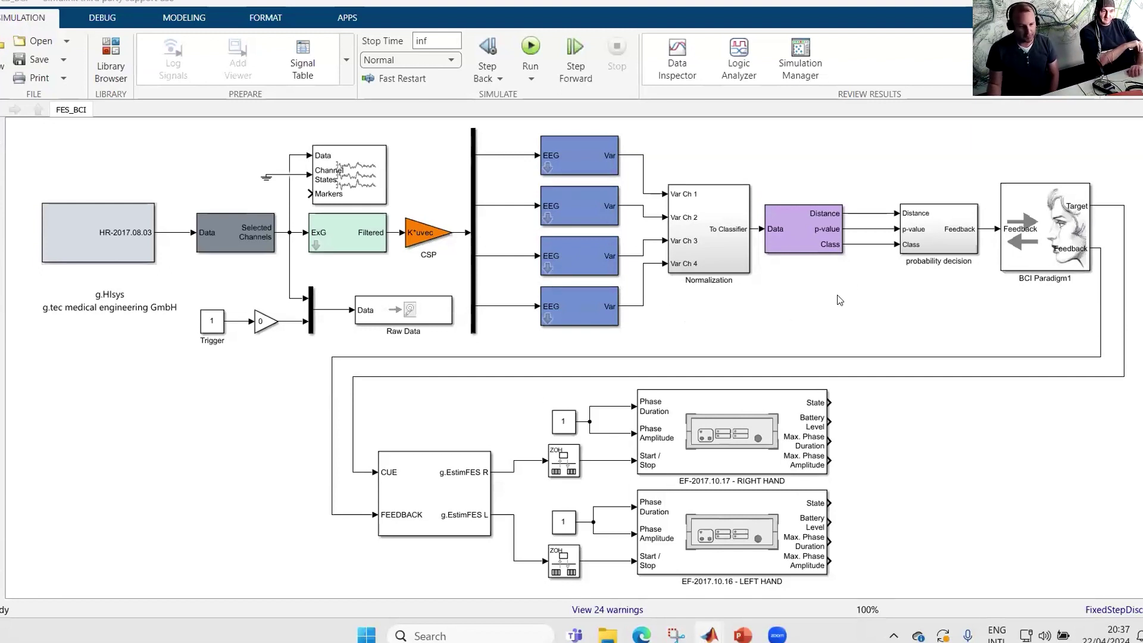
- Close the FES_BCI model without saving its changes
{"action": "left_click", "coordinate": [801, 458]}
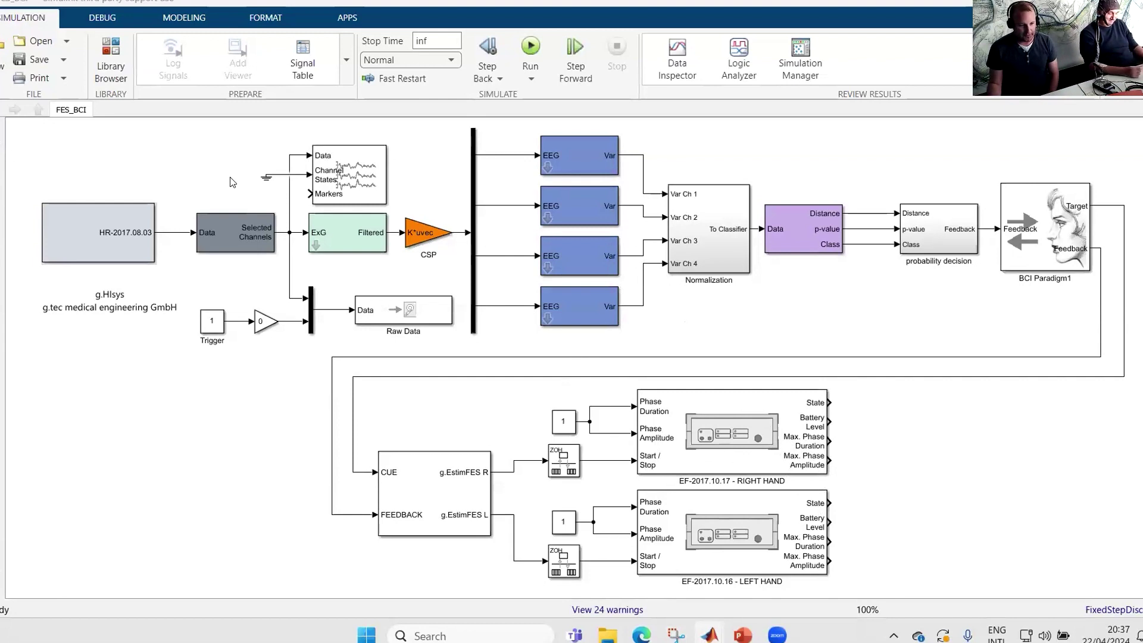
{"action": "left_click", "coordinate": [1063, 241]}
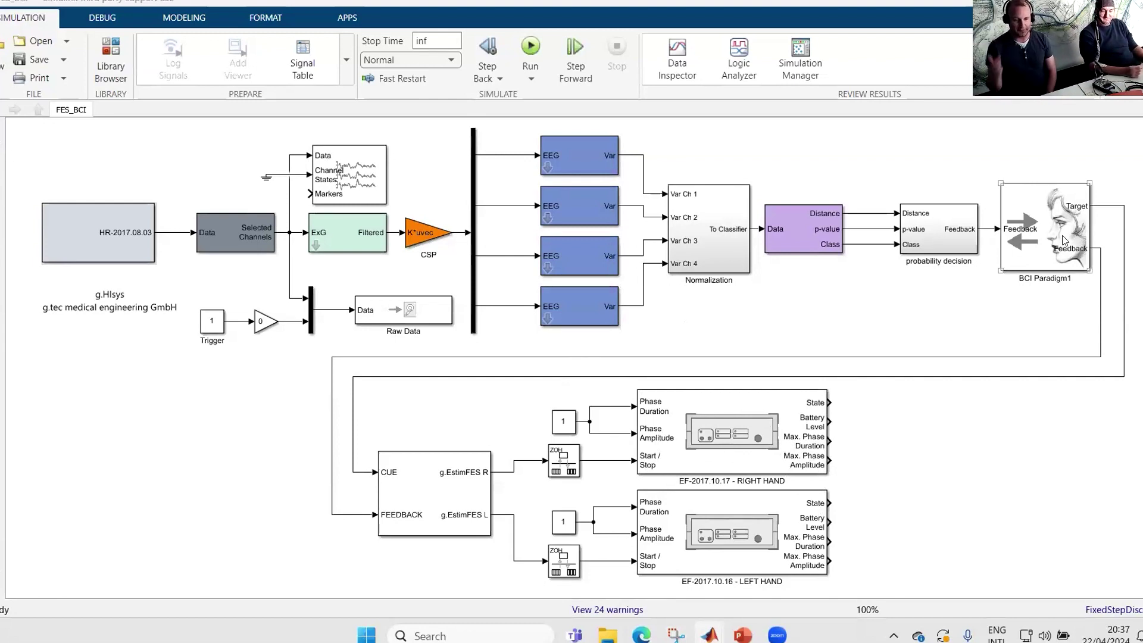
{"action": "left_click", "coordinate": [1139, 117]}
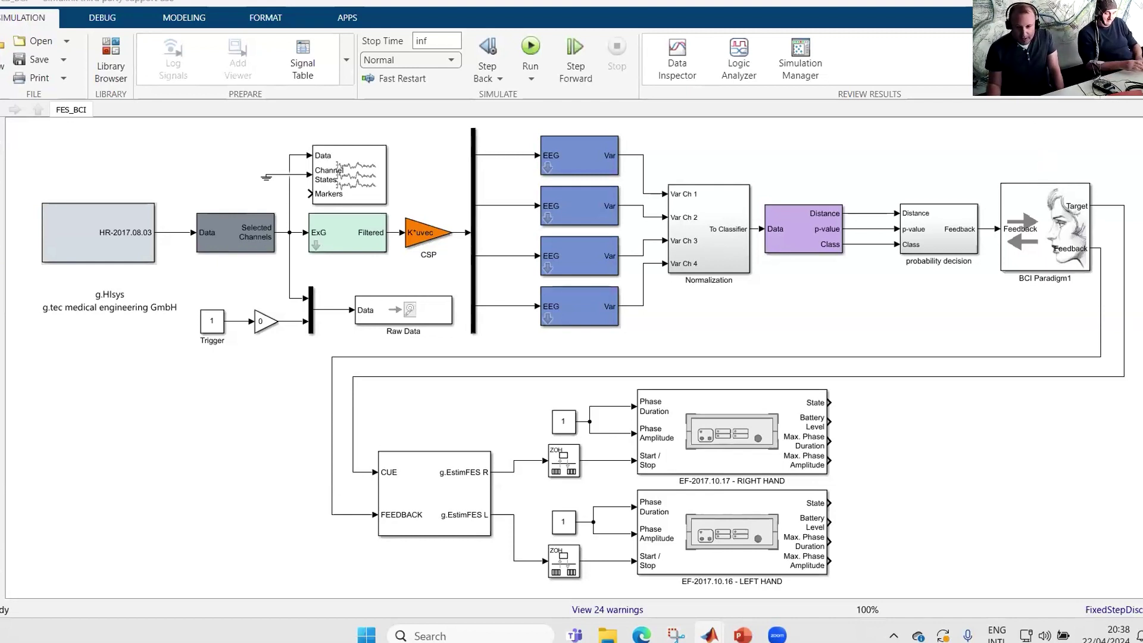
{"action": "key", "text": "ctrl+w"}
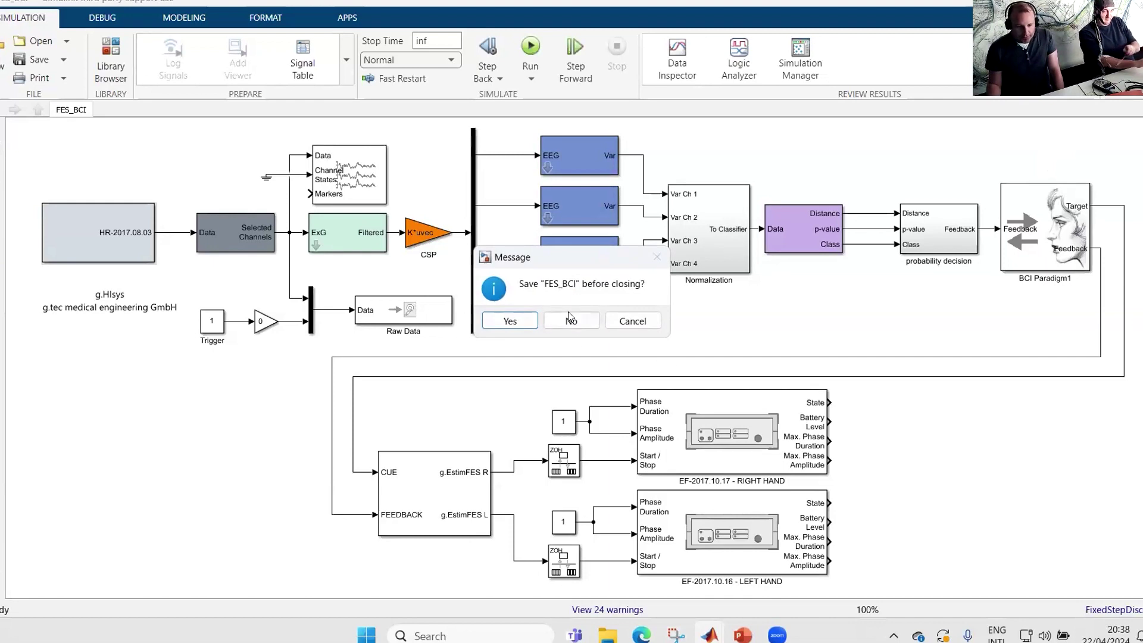
{"action": "left_click", "coordinate": [571, 318]}
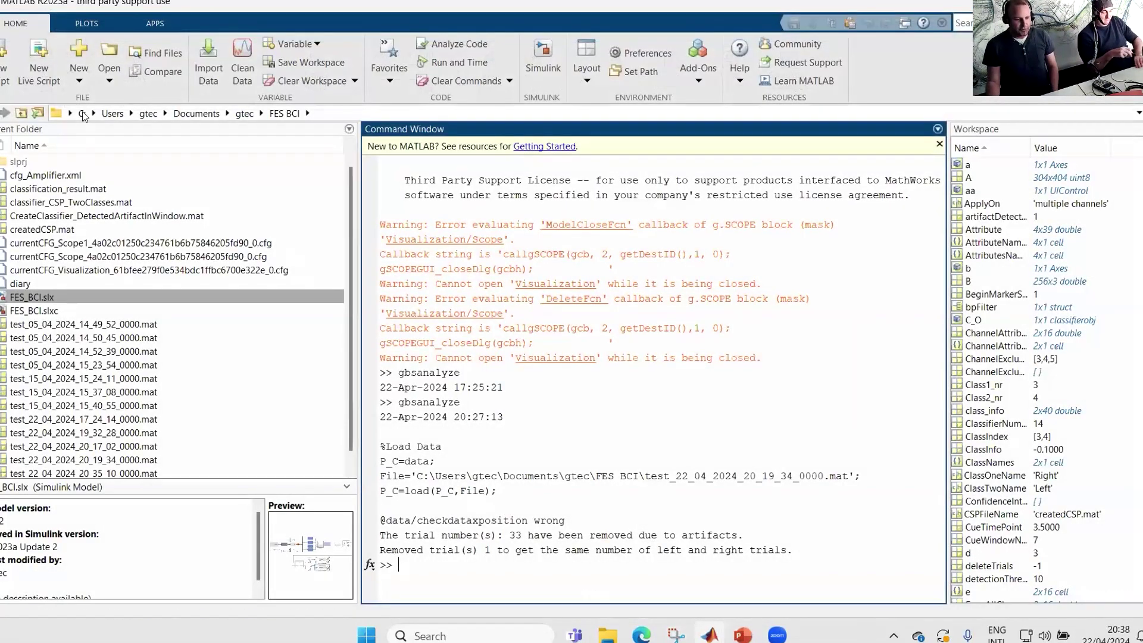
- Go up to the gtec folder and open the TMSclosedloop16EEG.slx model from TMS recordings
{"action": "left_click", "coordinate": [244, 113]}
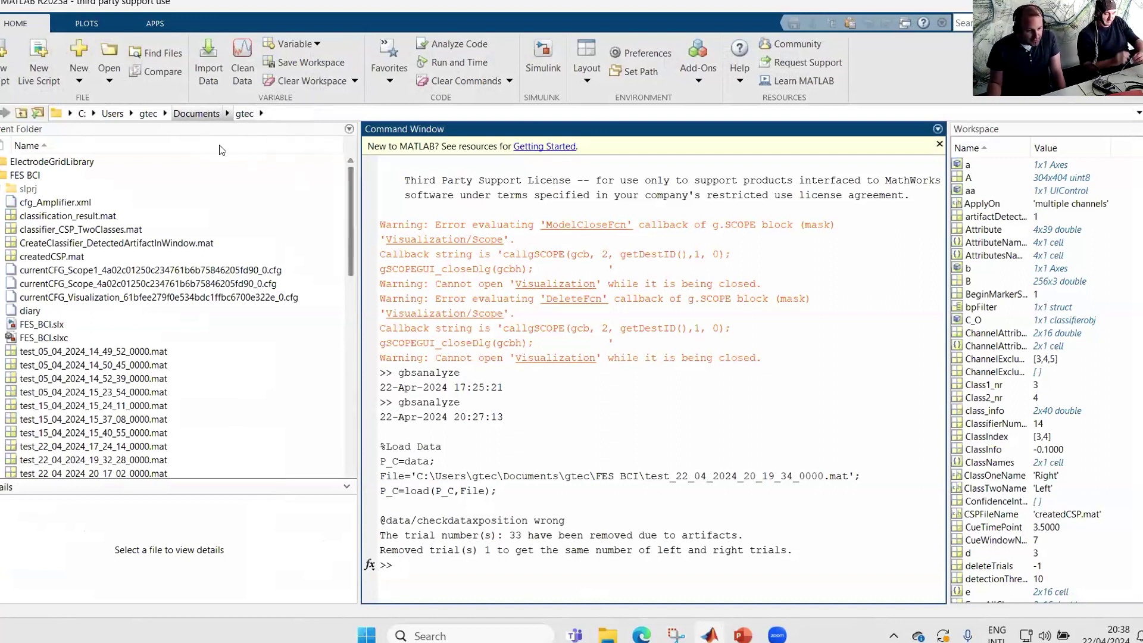
{"action": "scroll", "coordinate": [172, 315], "scroll_direction": "down", "scroll_amount": 5}
{"action": "scroll", "coordinate": [171, 316], "scroll_direction": "down", "scroll_amount": 6}
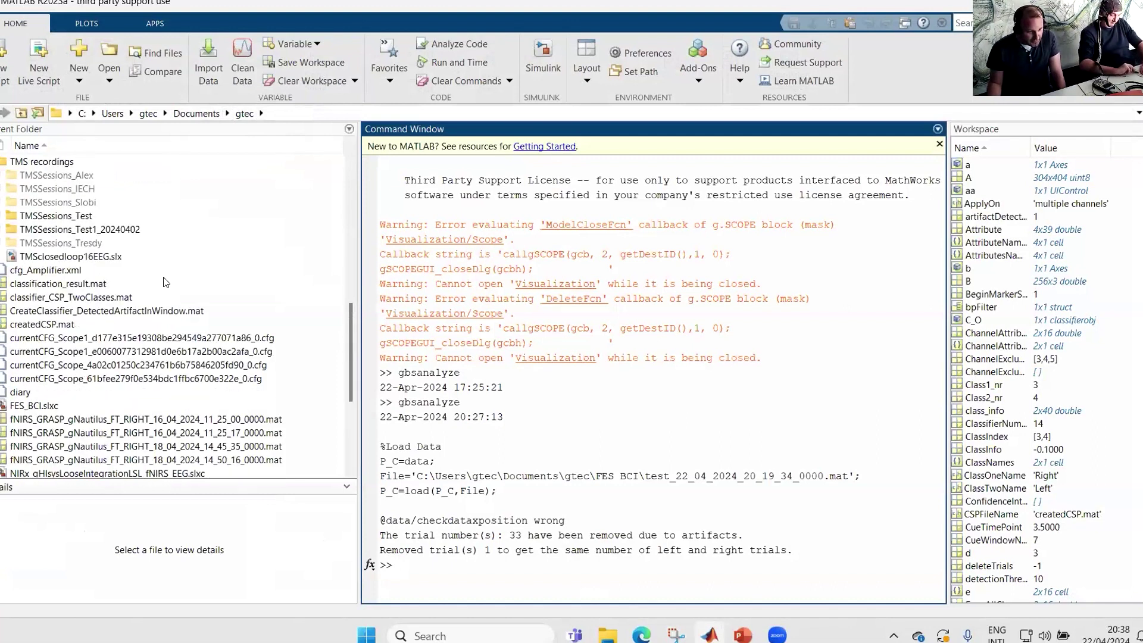
{"action": "left_click", "coordinate": [47, 257]}
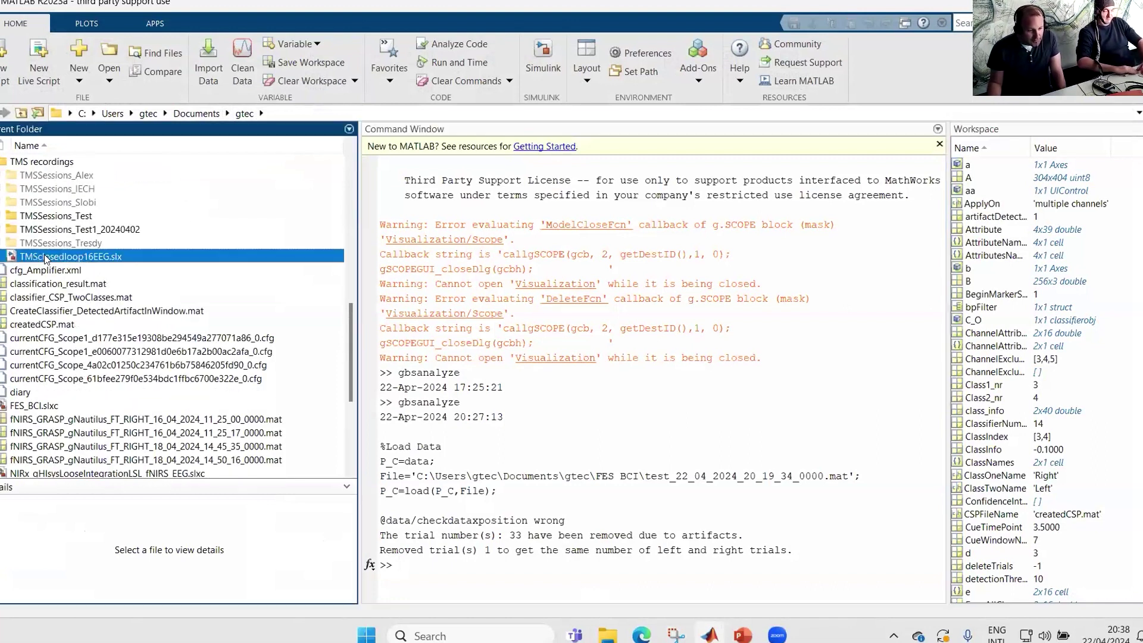
{"action": "left_click", "coordinate": [28, 164]}
{"action": "left_click", "coordinate": [48, 256]}
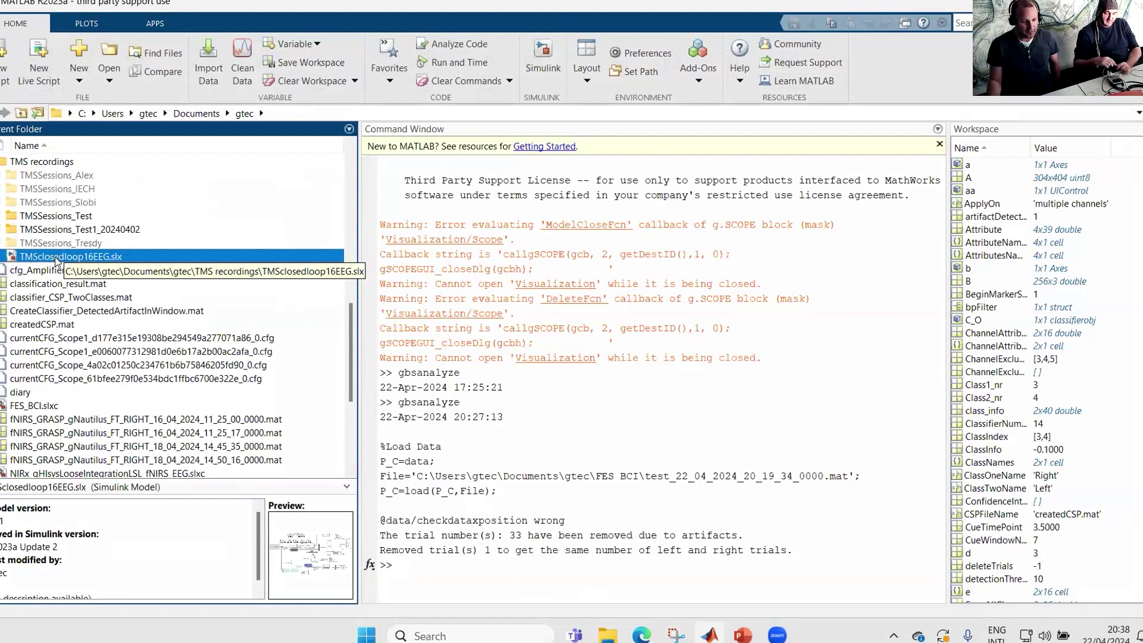
{"action": "double_click", "coordinate": [49, 256]}
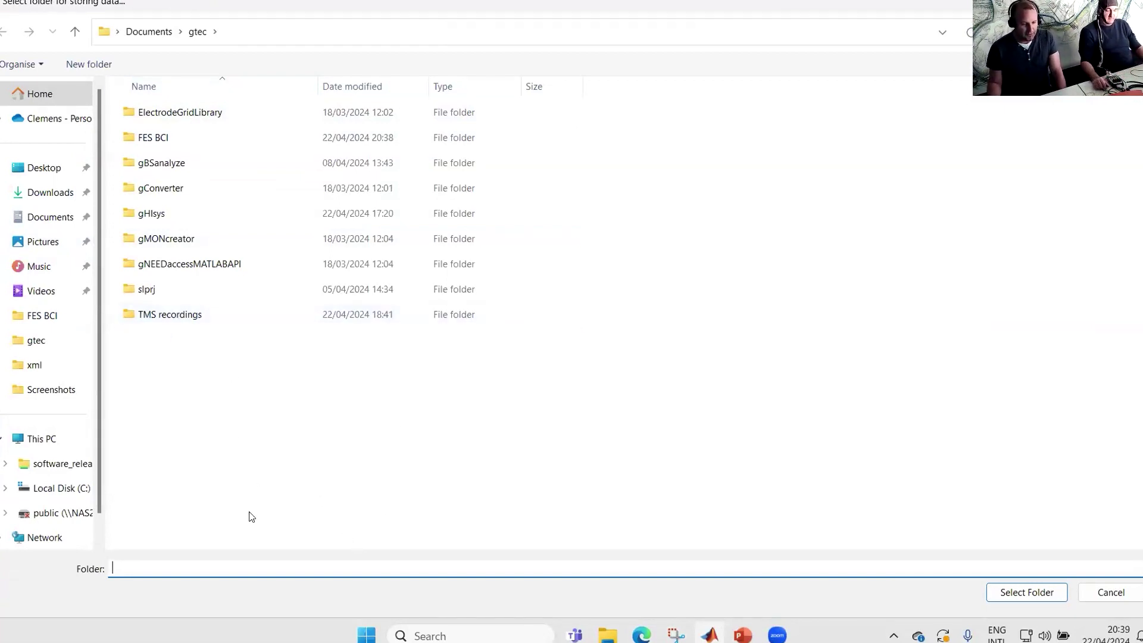
- Choose the TMS recordings folder for storing data and enter the subject's name and ID
{"action": "left_click", "coordinate": [175, 315]}
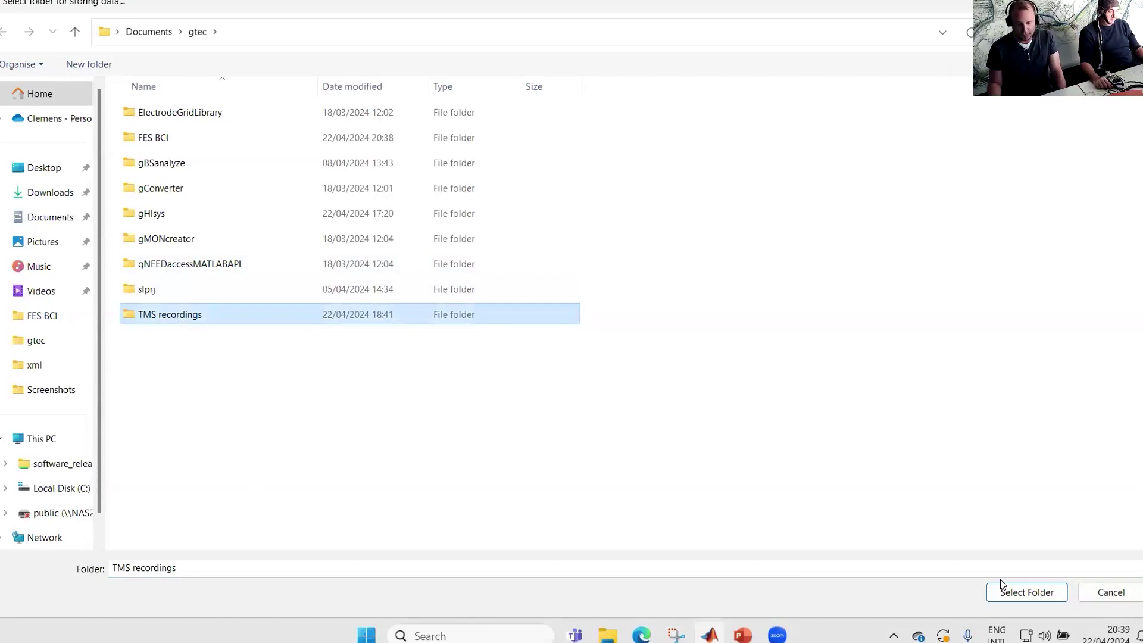
{"action": "left_click", "coordinate": [1016, 592]}
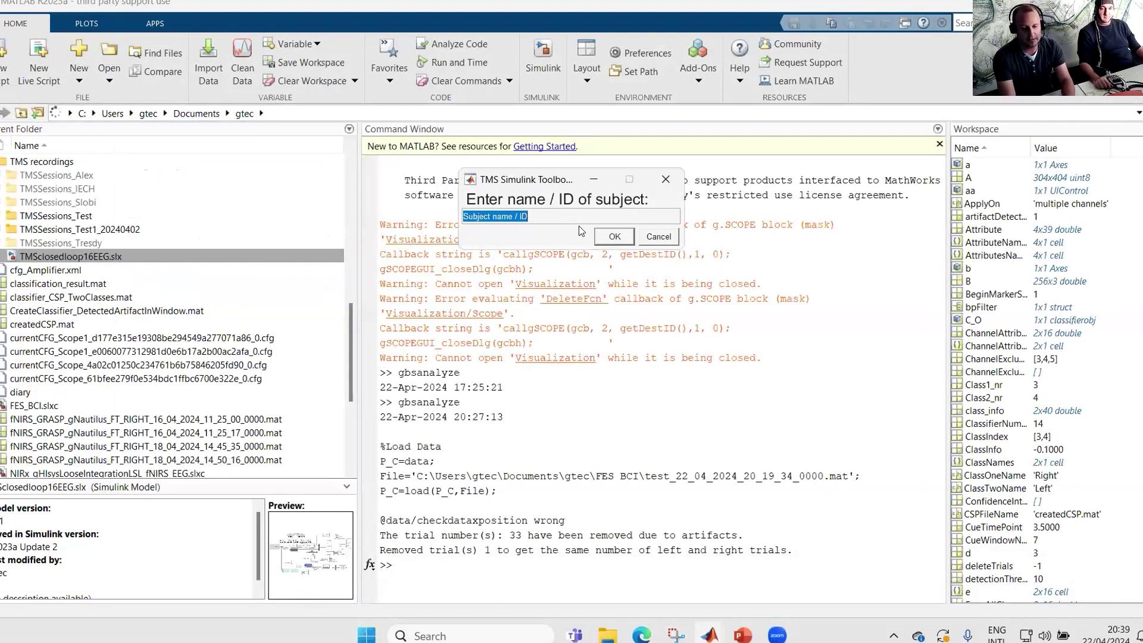
{"action": "type", "text": "S"}
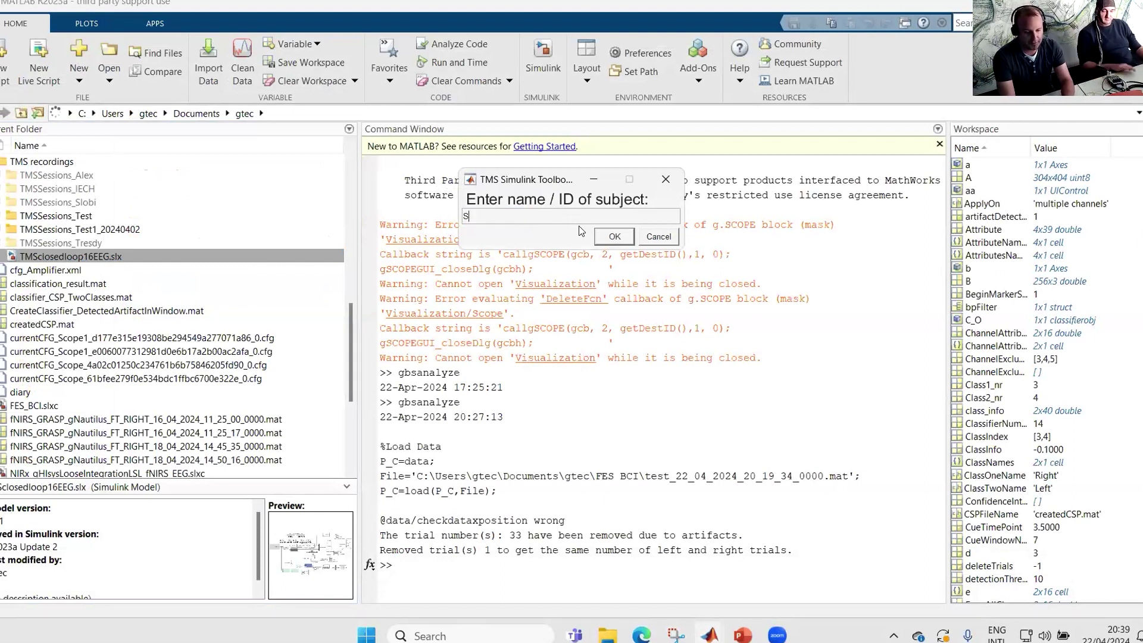
{"action": "type", "text": "lobodan "}
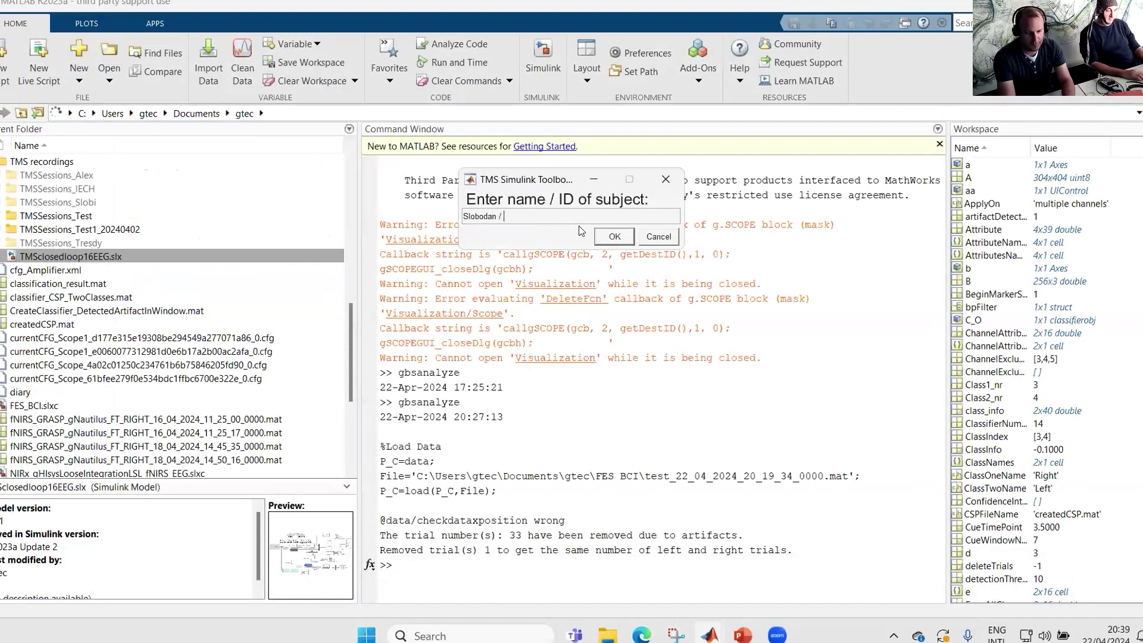
{"action": "type", "text": "/ 001"}
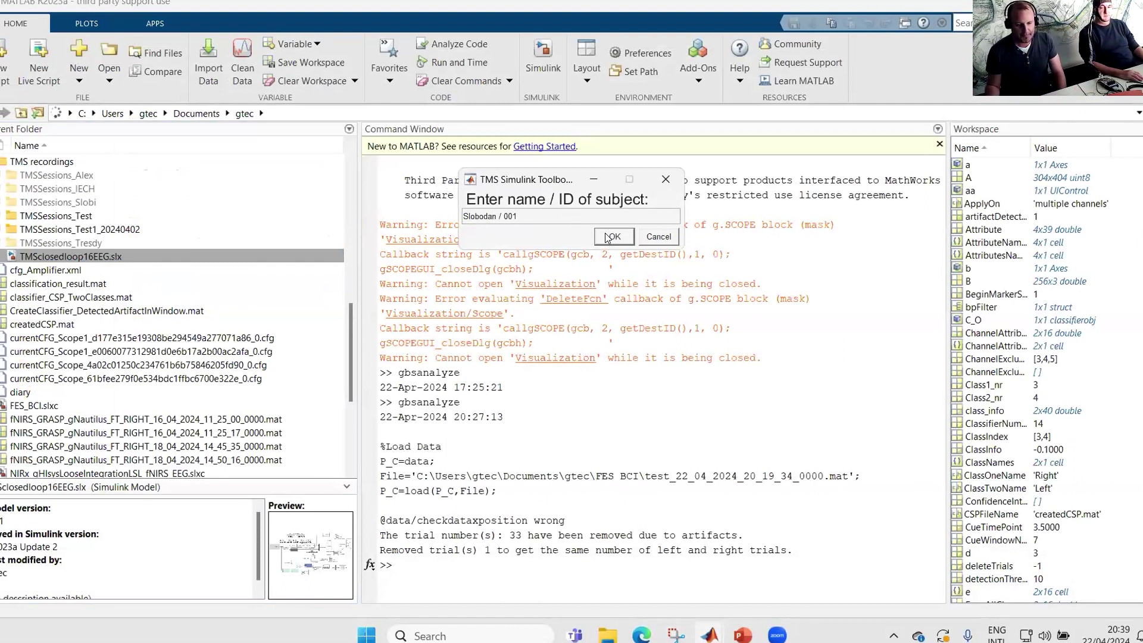
{"action": "left_click", "coordinate": [607, 235]}
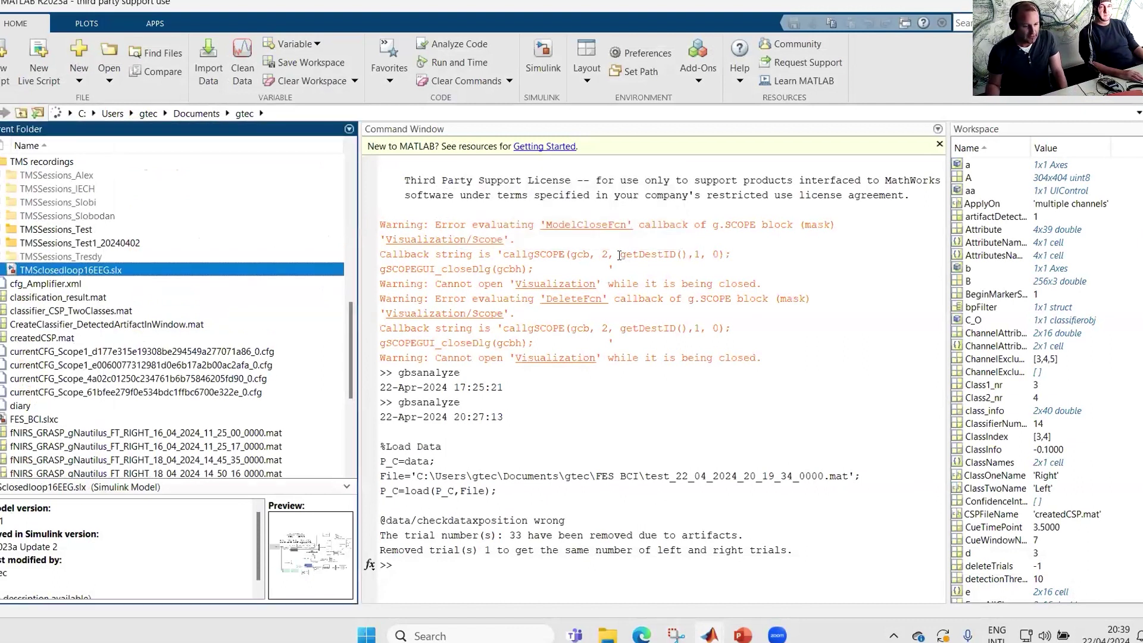
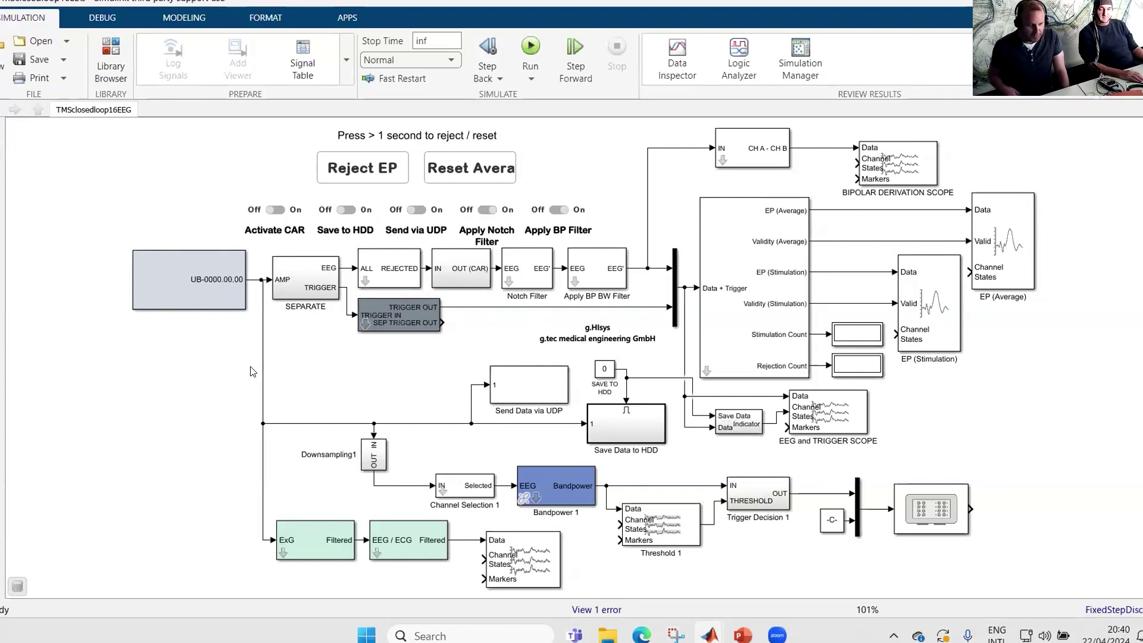
- Select the connected GHiAmp device HR-2017.08.03 for the model's amplifier block
{"action": "left_click", "coordinate": [199, 281]}
{"action": "double_click", "coordinate": [198, 281]}
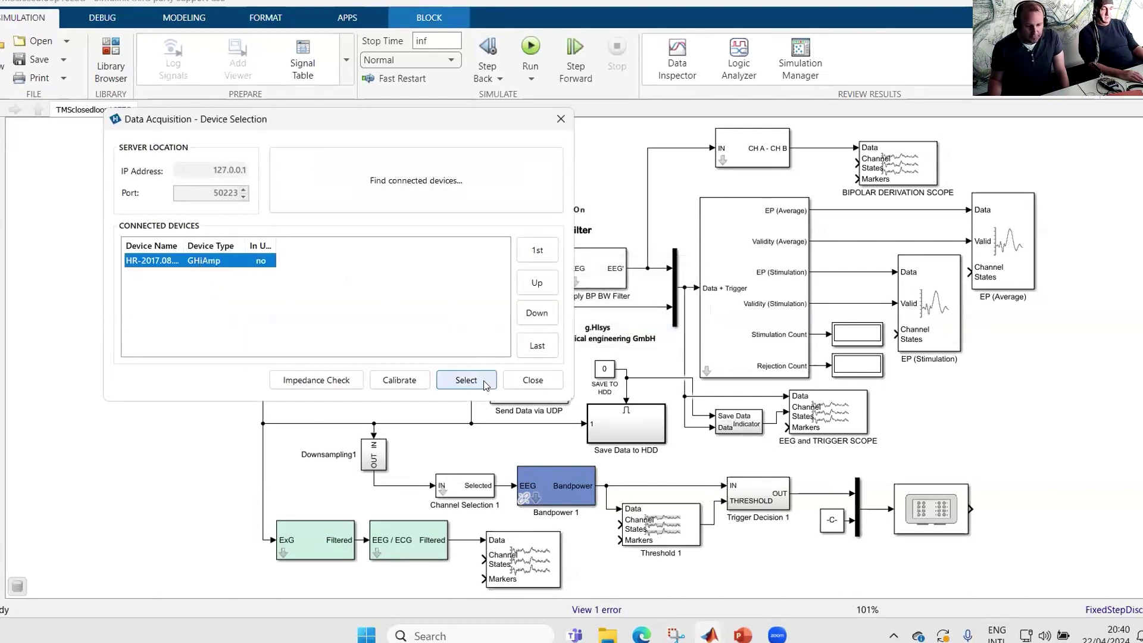
{"action": "left_click", "coordinate": [465, 381]}
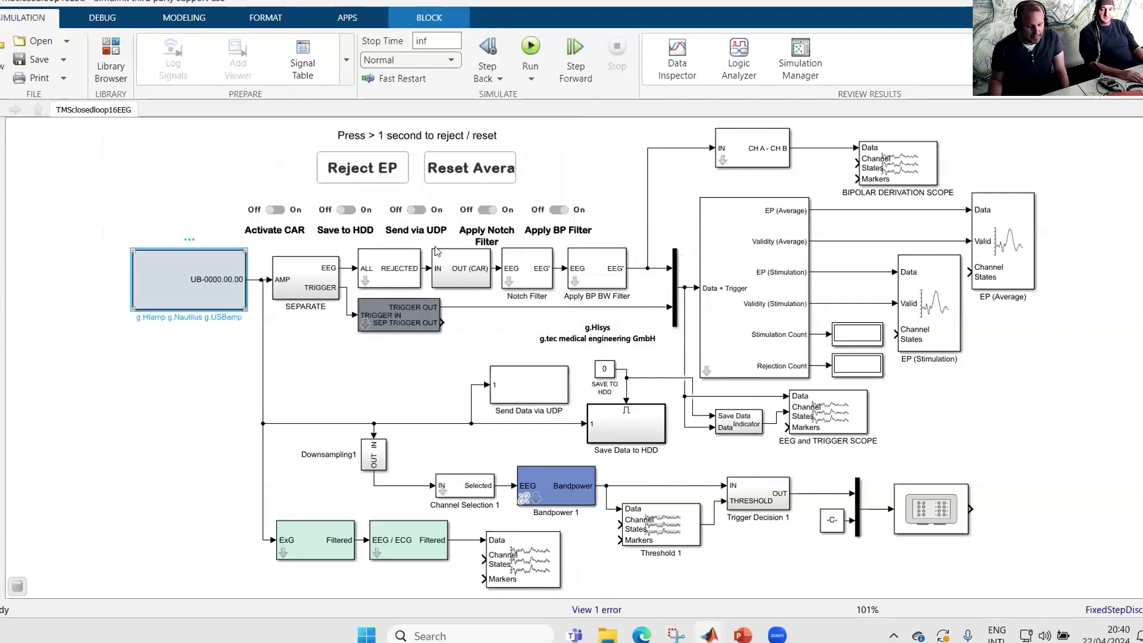
- Set the amplifier's sample rate to 4800 Hz in its device configuration
{"action": "double_click", "coordinate": [166, 280]}
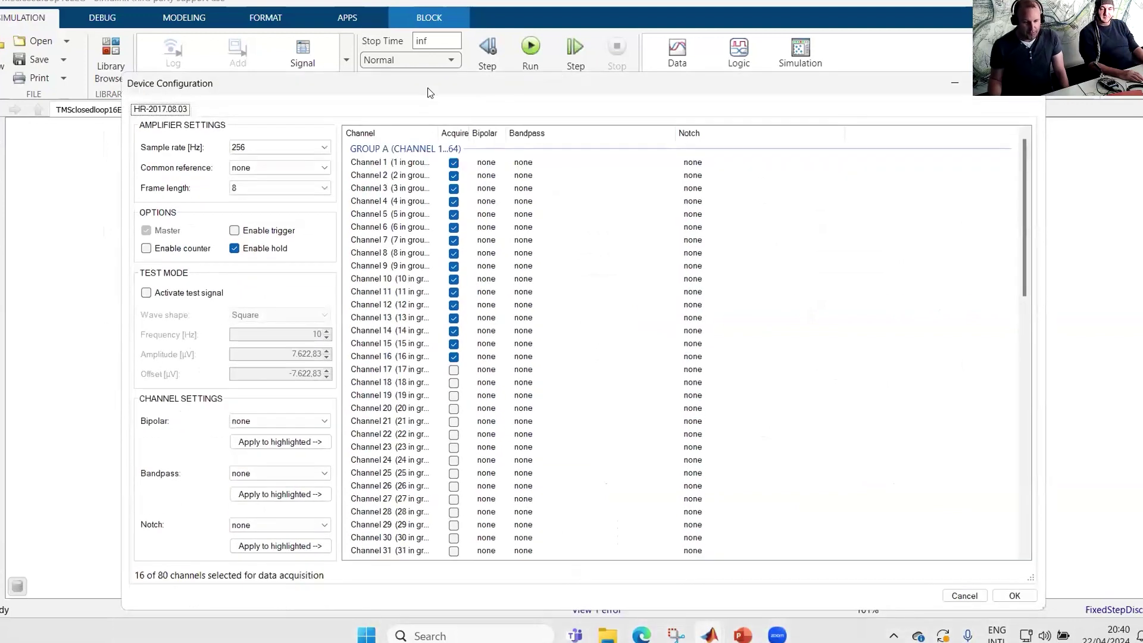
{"action": "left_click", "coordinate": [293, 148]}
{"action": "left_click", "coordinate": [256, 210]}
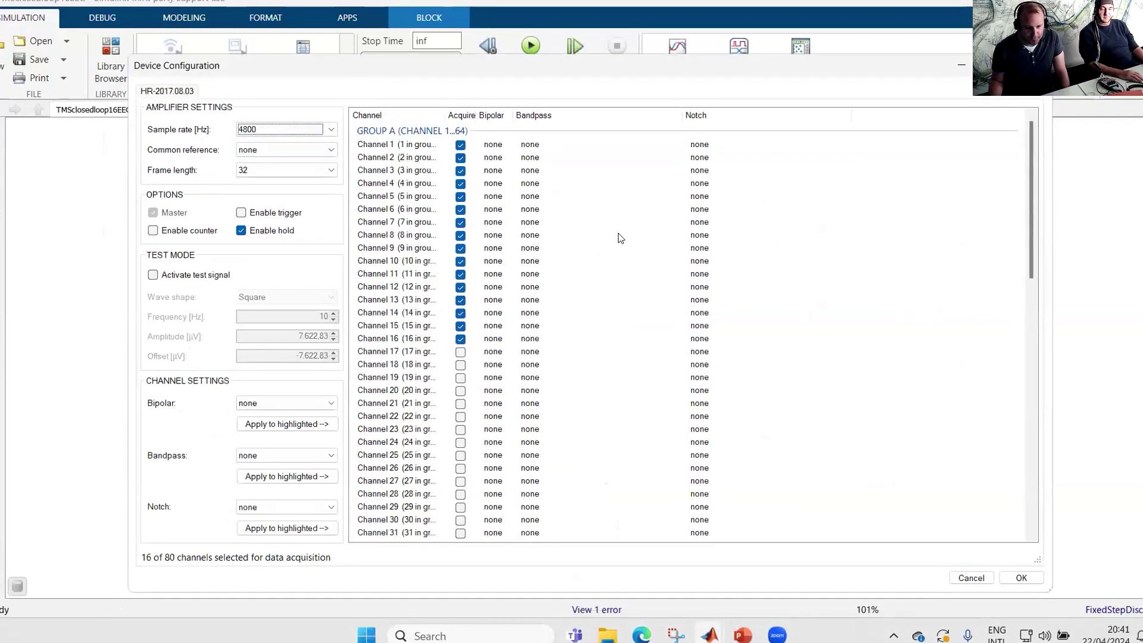
- Highlight channels 1 to 15 in the amplifier's channel list
{"action": "left_click", "coordinate": [577, 149]}
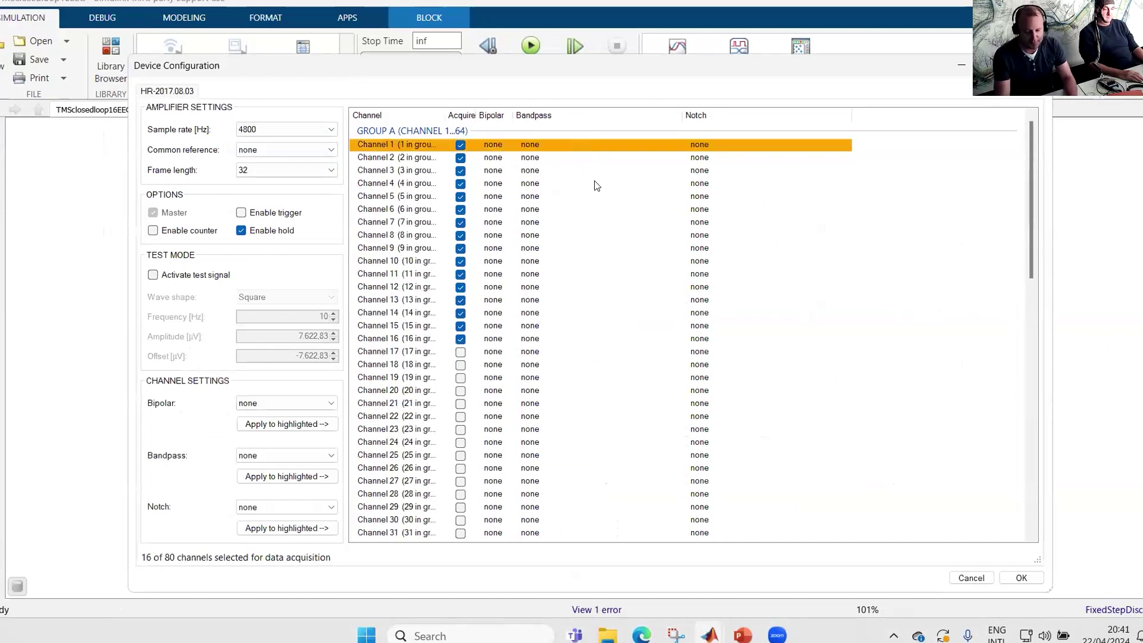
{"action": "key", "text": "shift+Down"}
{"action": "key", "text": "shift+Down"}
{"action": "key", "text": "shift+Down"}
{"action": "key", "text": "shift+Down"}
{"action": "key", "text": "shift+Down"}
{"action": "key", "text": "shift+Down"}
{"action": "key", "text": "shift+Down"}
{"action": "key", "text": "shift+Down"}
{"action": "key", "text": "shift+Down"}
{"action": "key", "text": "shift+Down"}
{"action": "key", "text": "shift+Down"}
{"action": "key", "text": "shift+Down"}
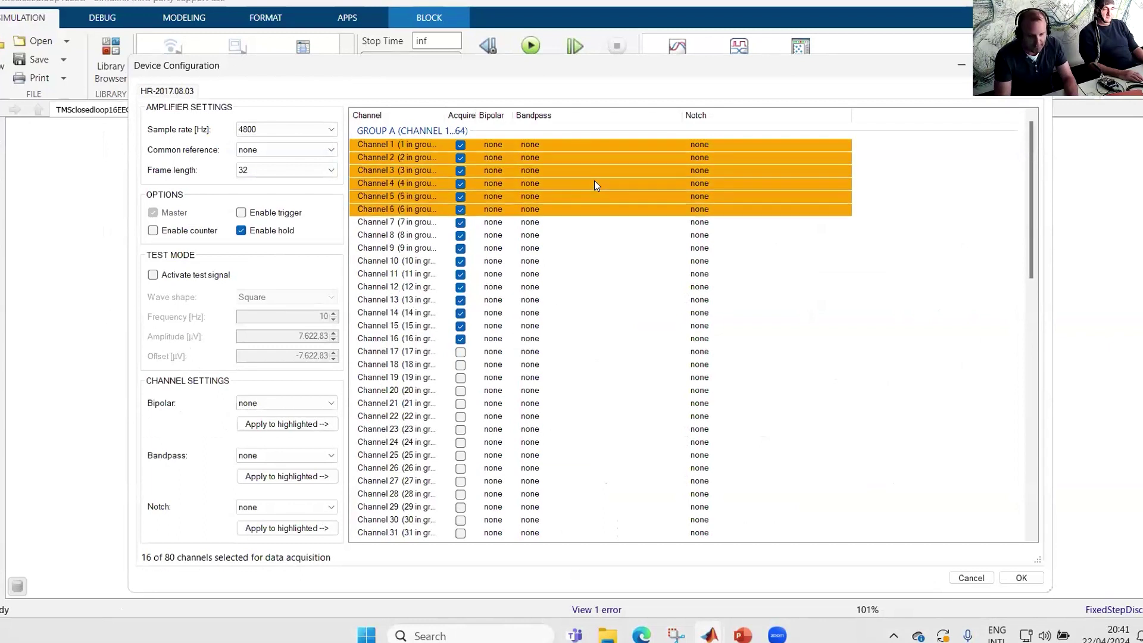
{"action": "key", "text": "shift+Down"}
{"action": "key", "text": "shift+Down"}
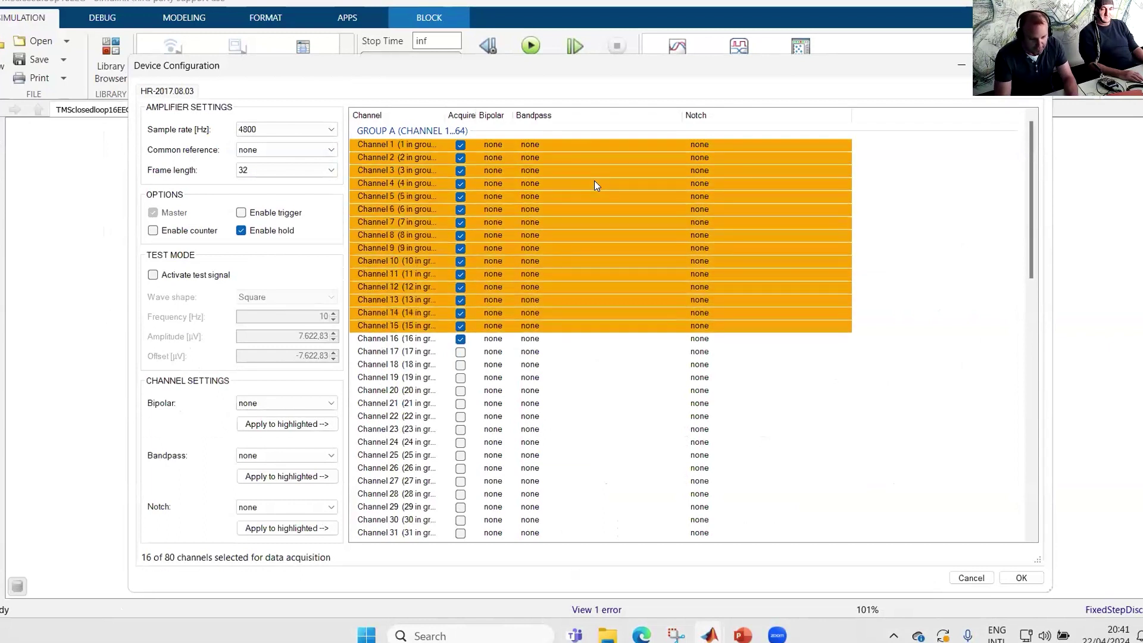
- Enable acquisition for channel 17 and highlight that channel
{"action": "left_click", "coordinate": [461, 352]}
{"action": "left_click", "coordinate": [538, 339]}
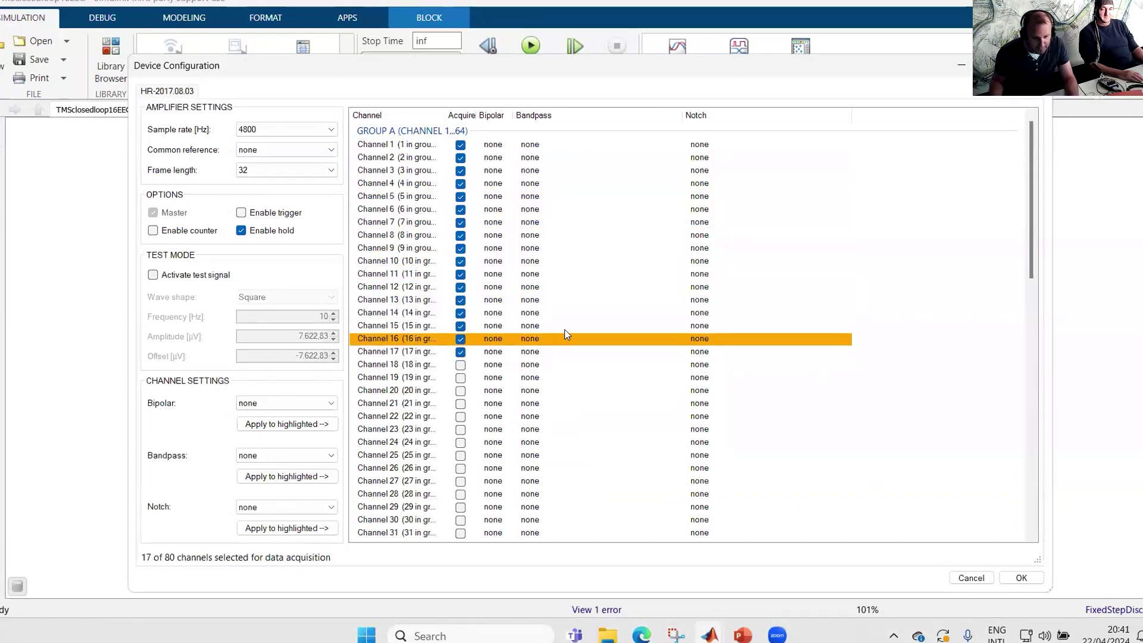
{"action": "left_click", "coordinate": [537, 351]}
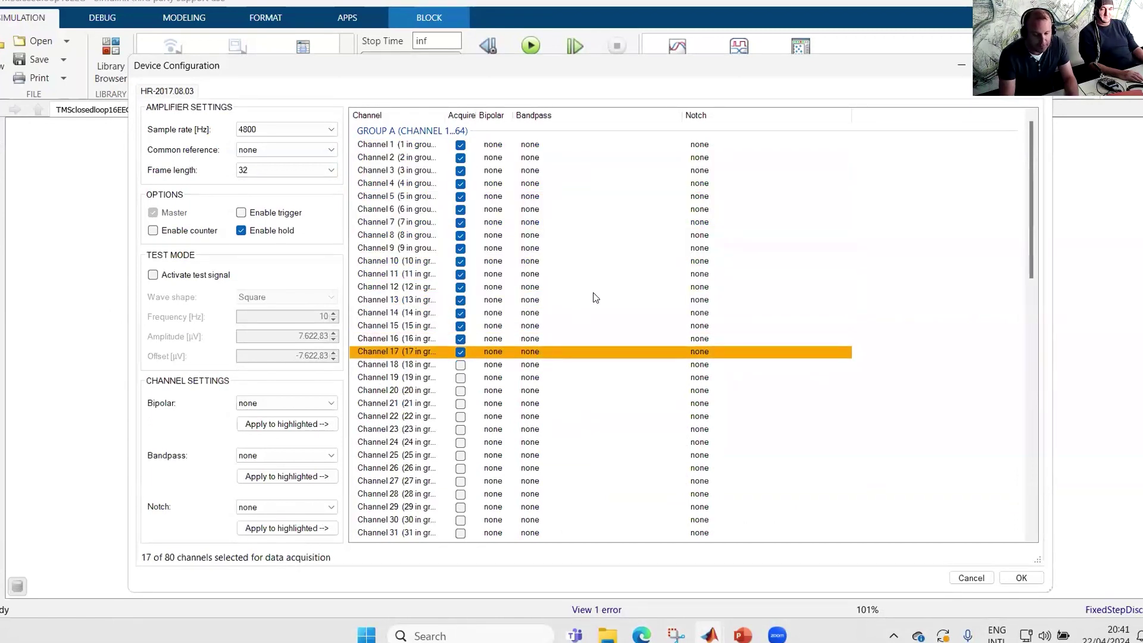
- Highlight channels 1 to 17 in the amplifier's channel list
{"action": "key", "text": "shift+Up"}
{"action": "key", "text": "shift+Up"}
{"action": "key", "text": "shift+Up"}
{"action": "key", "text": "shift+Up"}
{"action": "key", "text": "shift+Up"}
{"action": "key", "text": "shift+Up"}
{"action": "key", "text": "shift+Up"}
{"action": "key", "text": "shift+Up"}
{"action": "key", "text": "shift+Up"}
{"action": "key", "text": "shift+Up"}
{"action": "key", "text": "shift+Up"}
{"action": "key", "text": "shift+Up"}
{"action": "key", "text": "shift+Up"}
{"action": "key", "text": "shift+Up"}
{"action": "key", "text": "shift+Up"}
{"action": "key", "text": "shift+Up"}
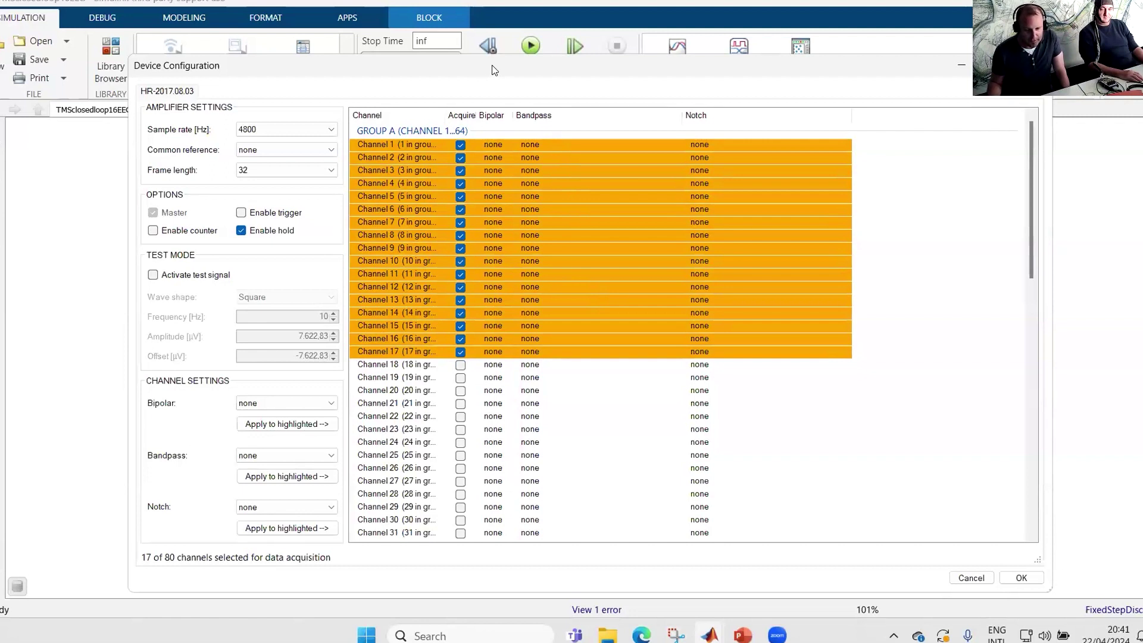
- Disable hold and enable the trigger in the amplifier options, and accept the device configuration
{"action": "left_click_drag", "start_coordinate": [493, 62], "coordinate": [483, 61]}
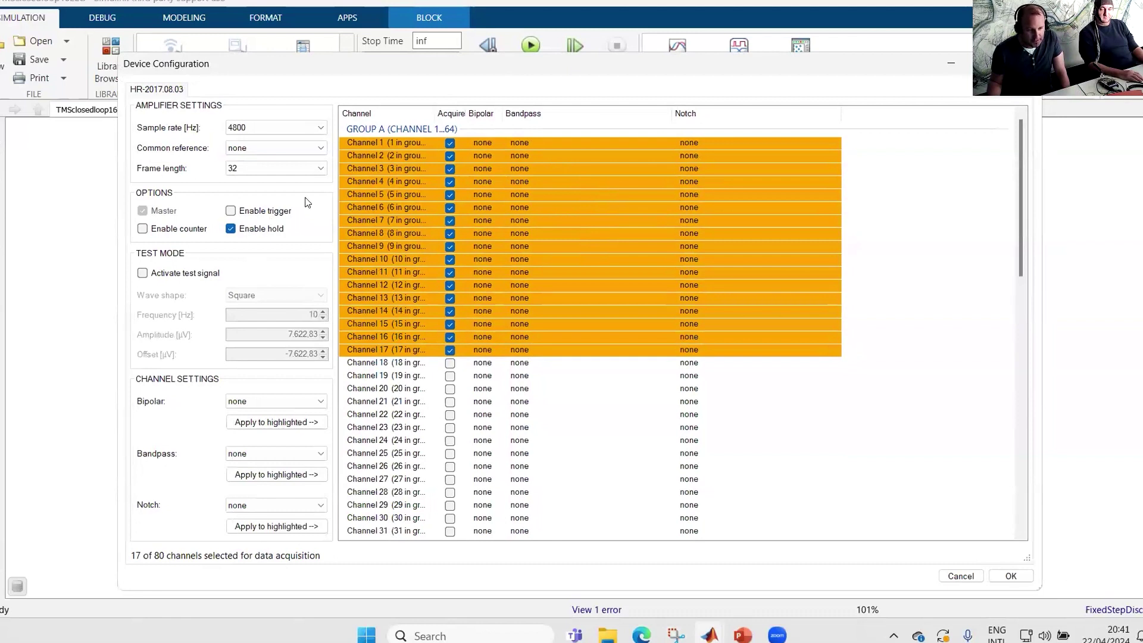
{"action": "left_click", "coordinate": [251, 230]}
{"action": "left_click", "coordinate": [268, 210]}
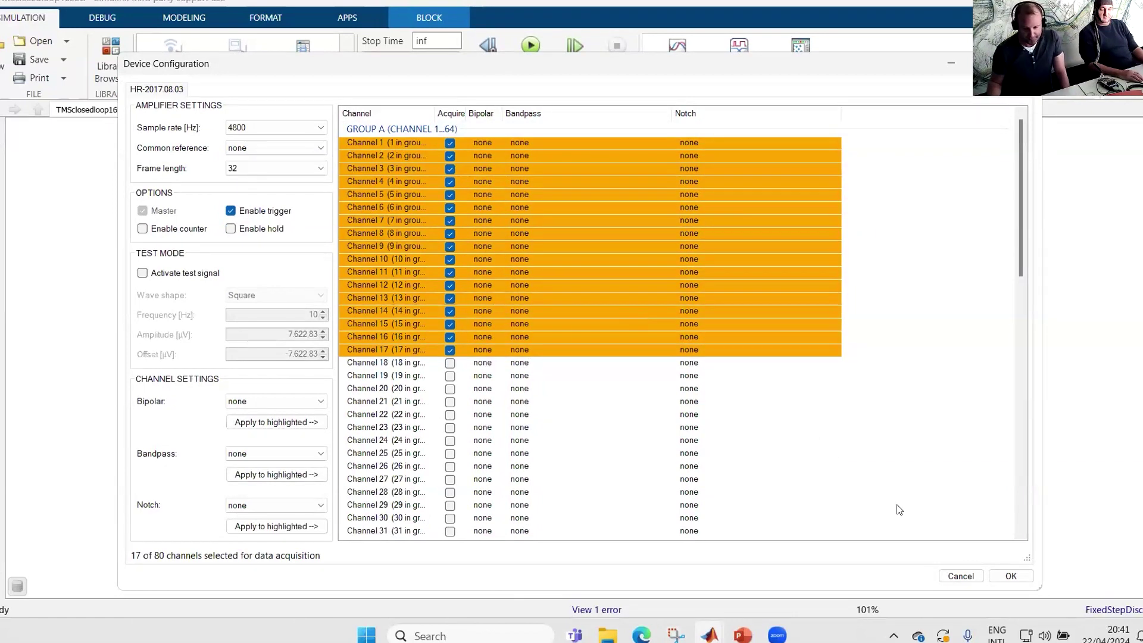
{"action": "left_click", "coordinate": [1006, 576]}
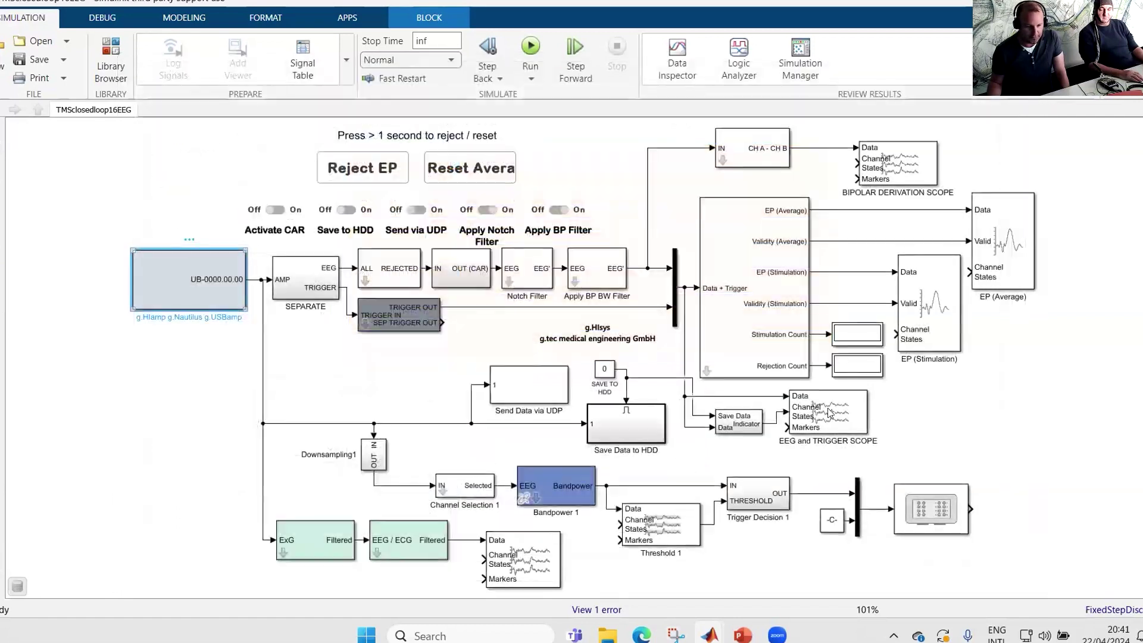
- Review the notch and EEG/ECG Butterworth filter blocks and the parameters of the Channel Selection 1 and Bandpower 1 blocks
{"action": "left_click", "coordinate": [343, 546]}
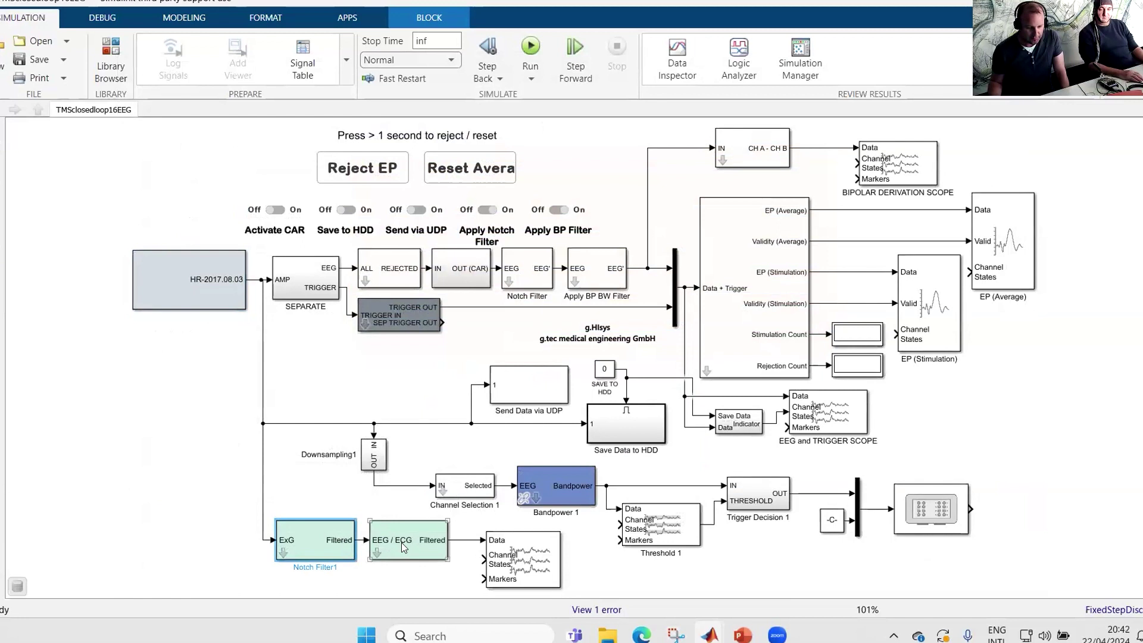
{"action": "left_click", "coordinate": [385, 546]}
{"action": "left_click", "coordinate": [551, 544], "text": "shift"}
{"action": "left_click", "coordinate": [518, 565], "text": "shift"}
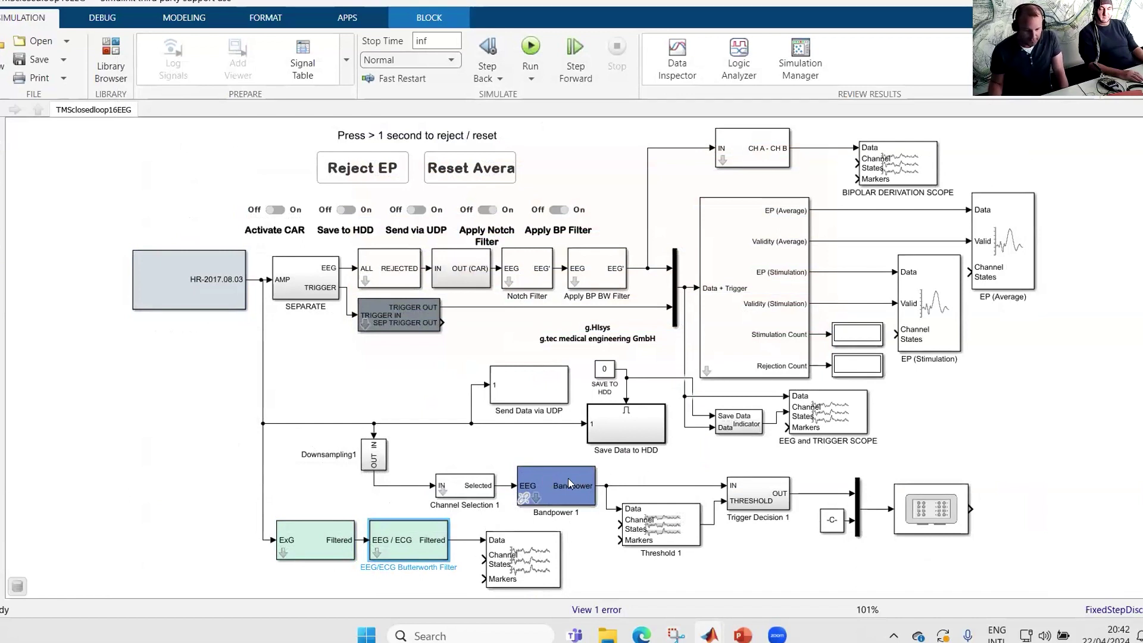
{"action": "double_click", "coordinate": [477, 491]}
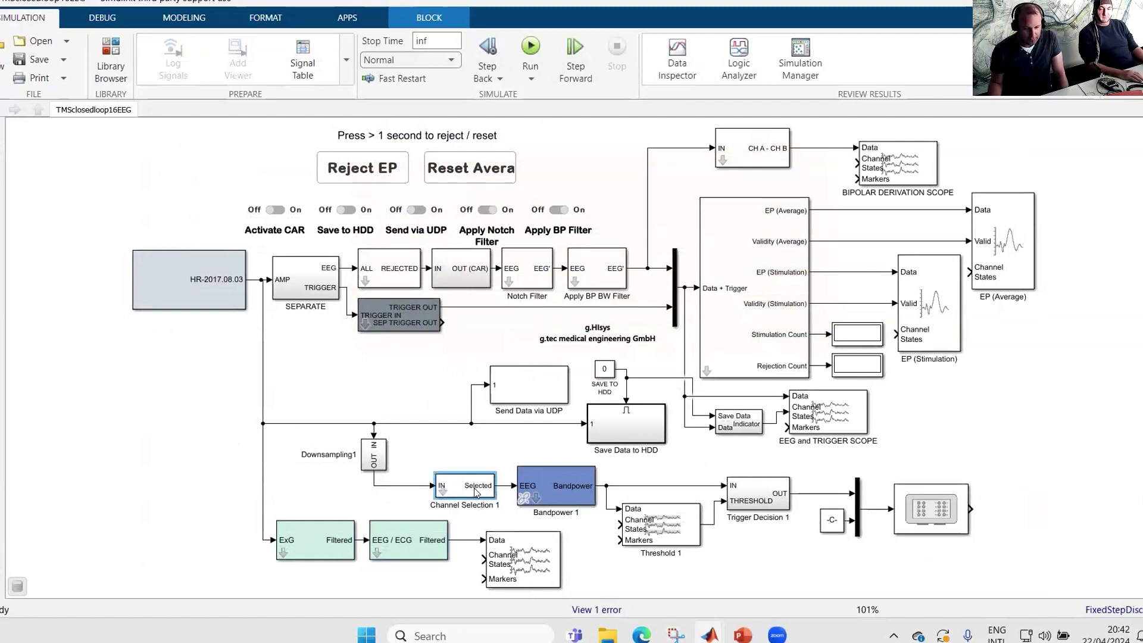
{"action": "left_click", "coordinate": [565, 499]}
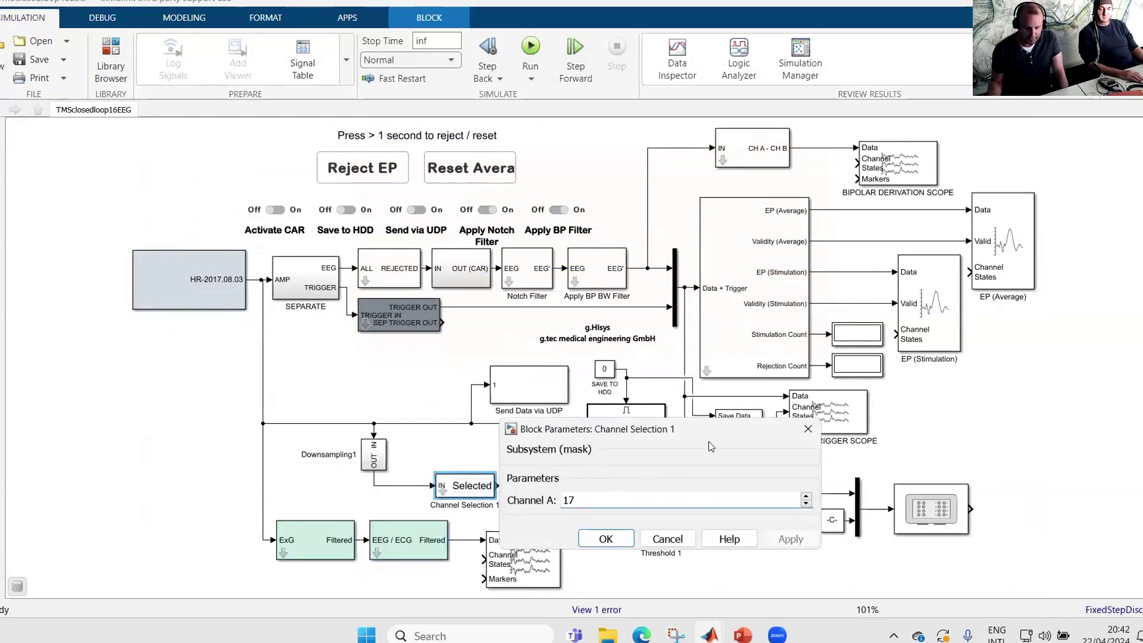
{"action": "left_click", "coordinate": [605, 539]}
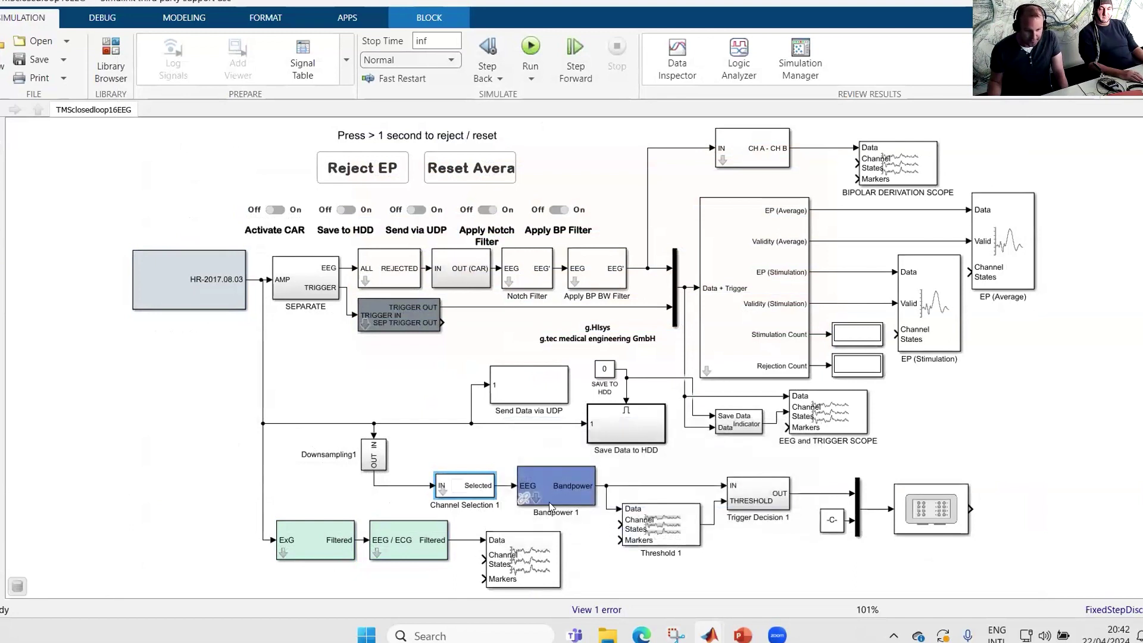
{"action": "double_click", "coordinate": [567, 478]}
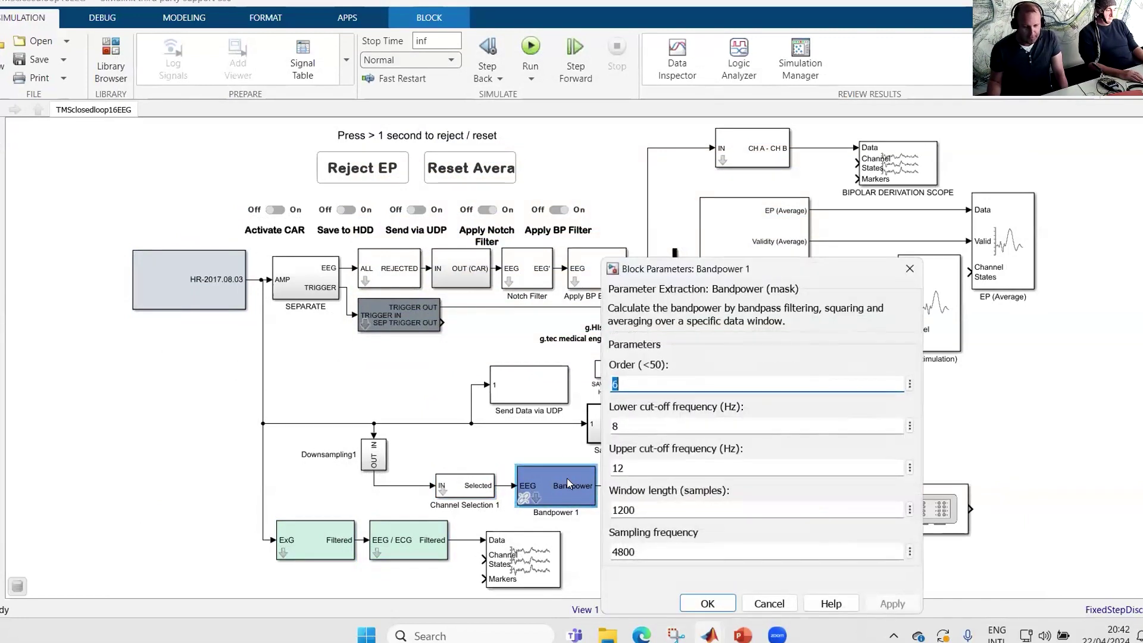
{"action": "left_click_drag", "start_coordinate": [697, 262], "coordinate": [755, 180]}
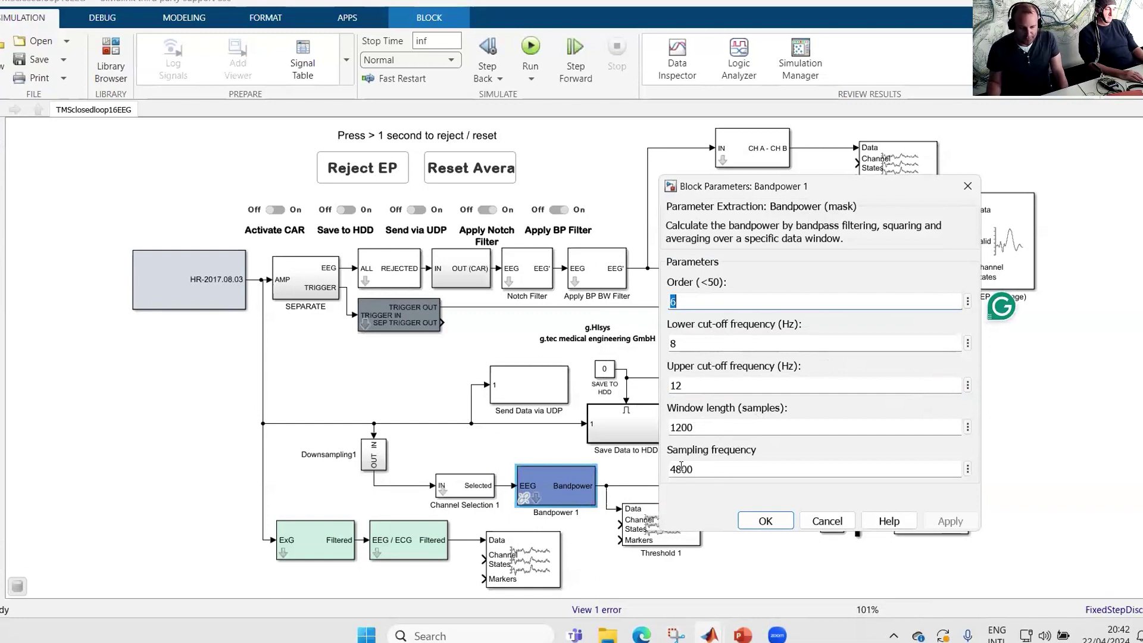
{"action": "left_click", "coordinate": [766, 519]}
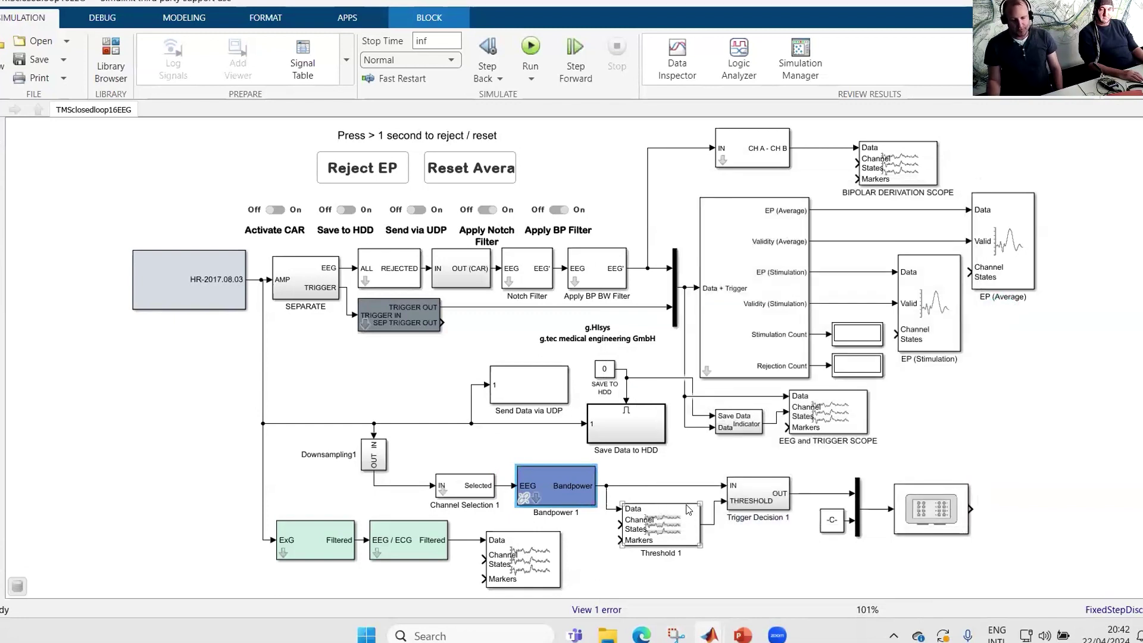
- Examine the threshold and trigger decision blocks and the g.STIMbox block's digital output and communication settings
{"action": "left_click", "coordinate": [677, 516]}
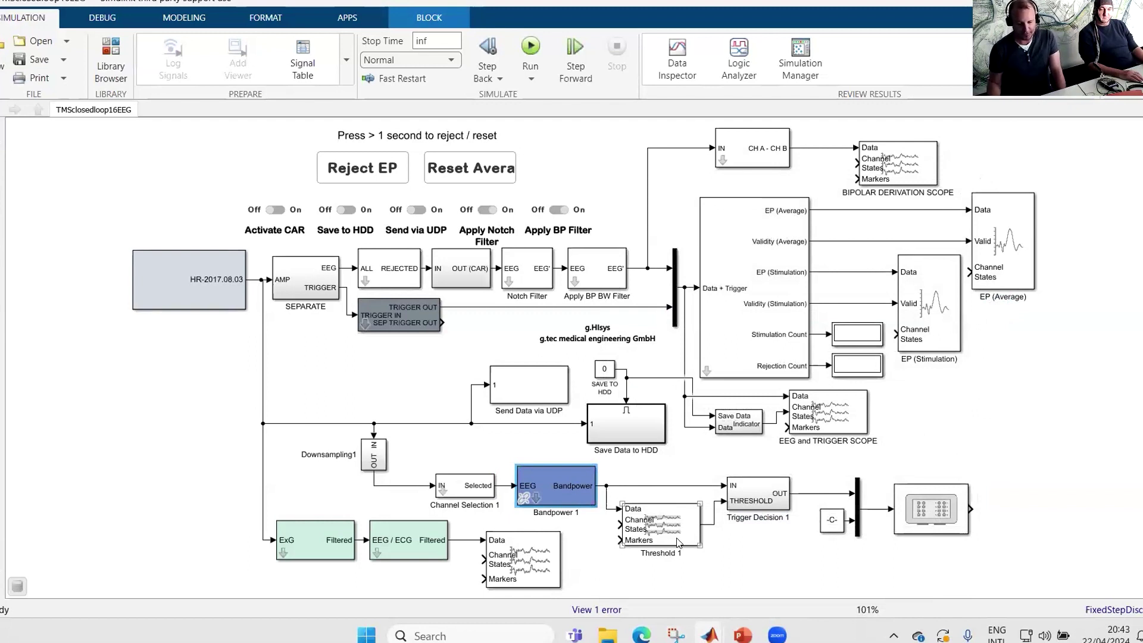
{"action": "left_click", "coordinate": [753, 501]}
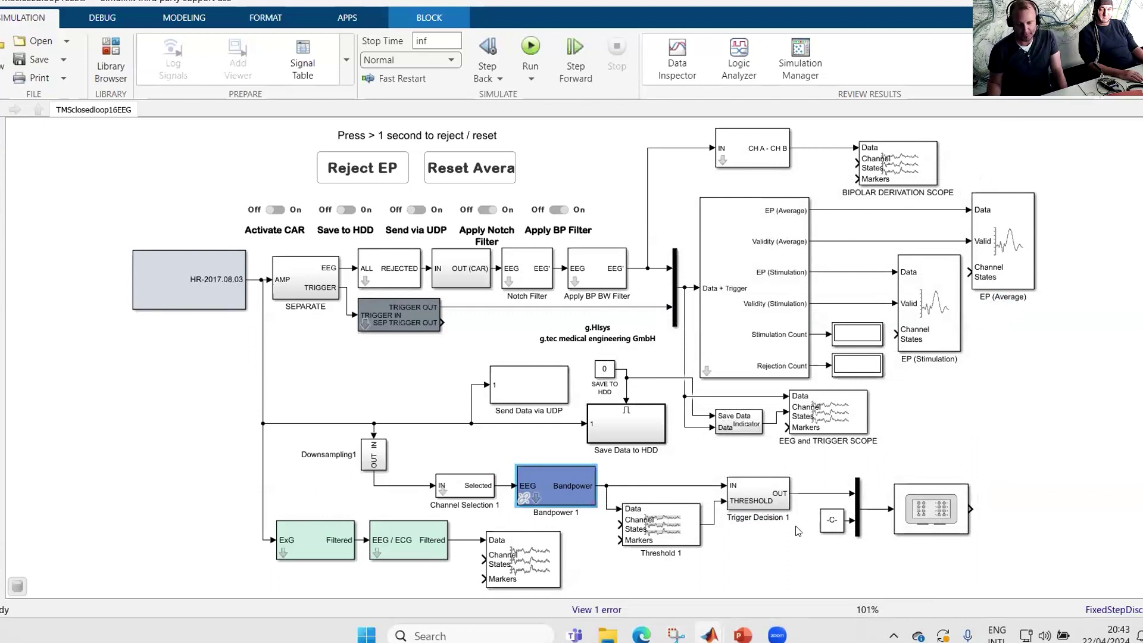
{"action": "left_click", "coordinate": [767, 536]}
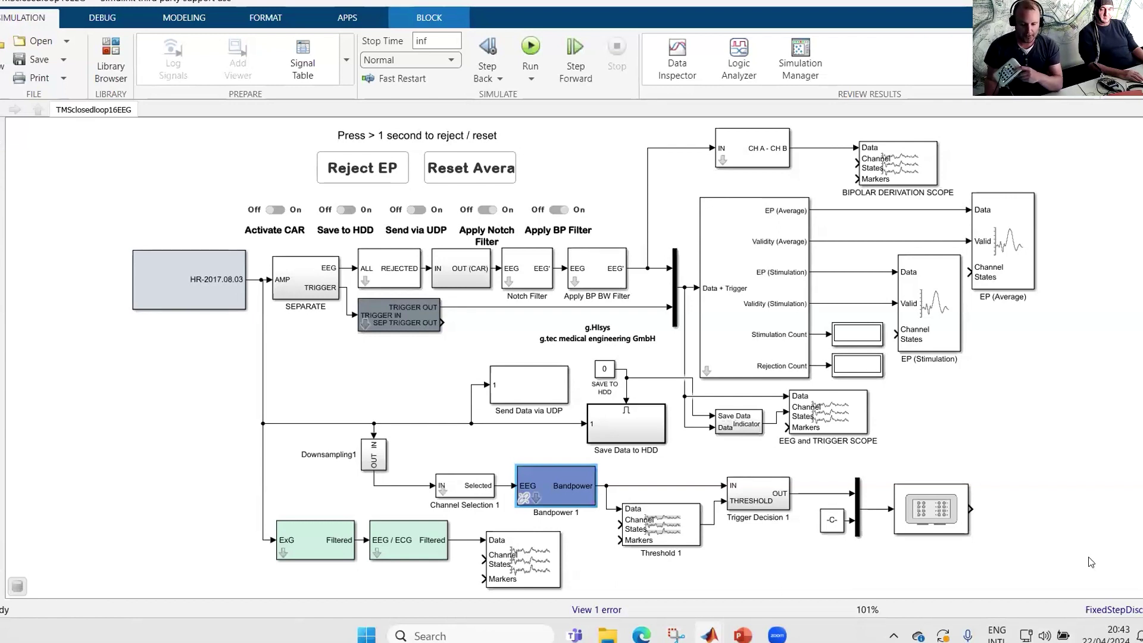
{"action": "left_click", "coordinate": [930, 509]}
{"action": "double_click", "coordinate": [930, 487]}
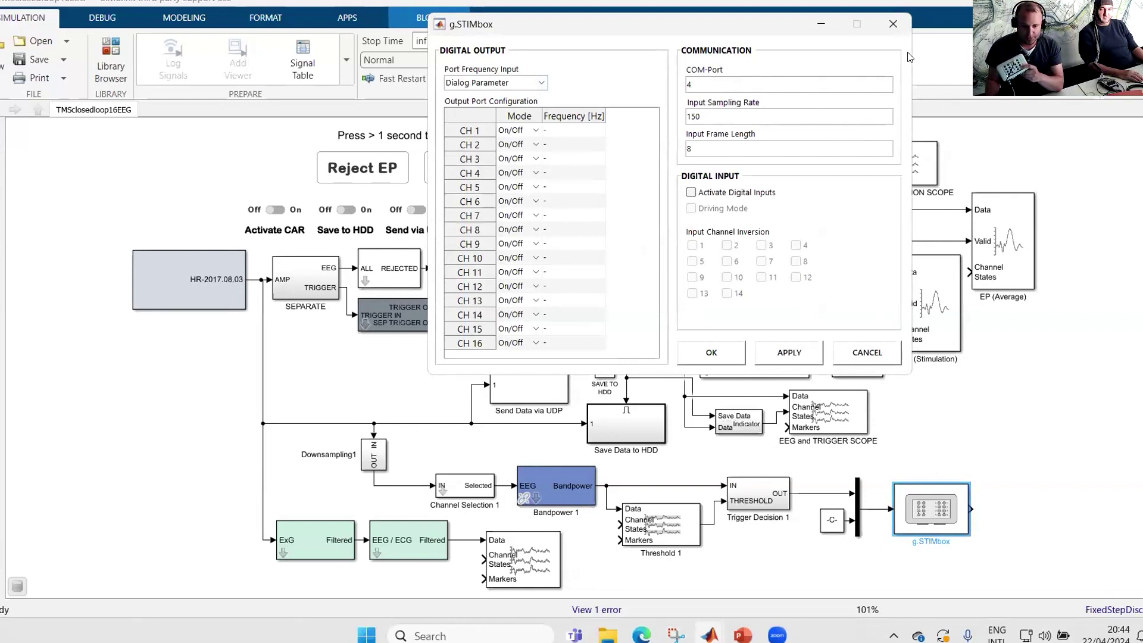
{"action": "left_click", "coordinate": [893, 23]}
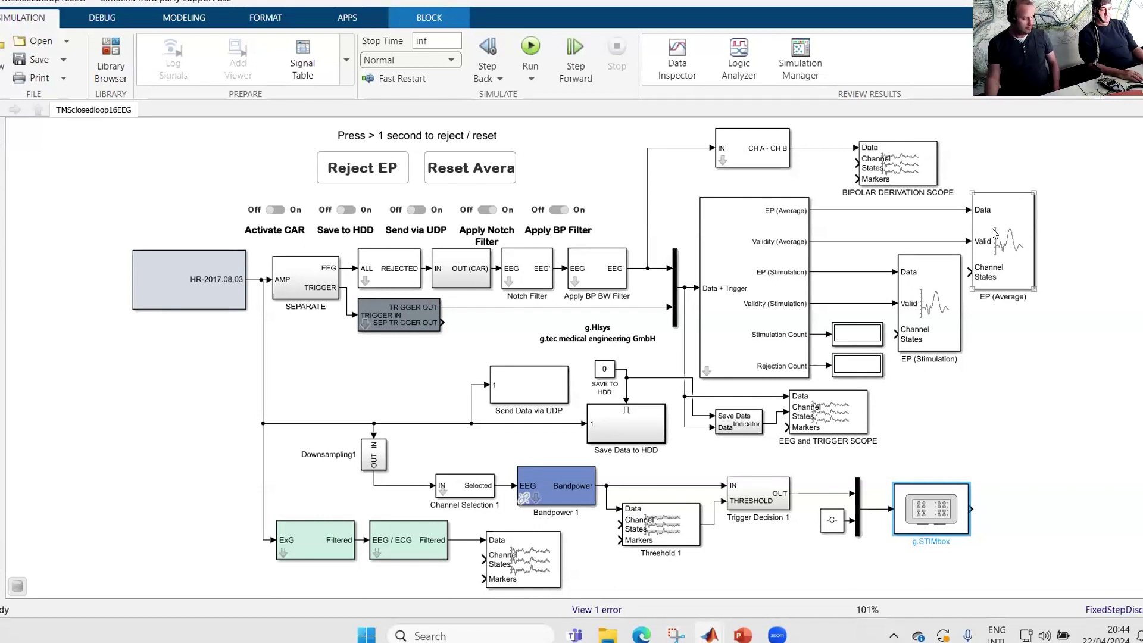
{"action": "left_click", "coordinate": [937, 290]}
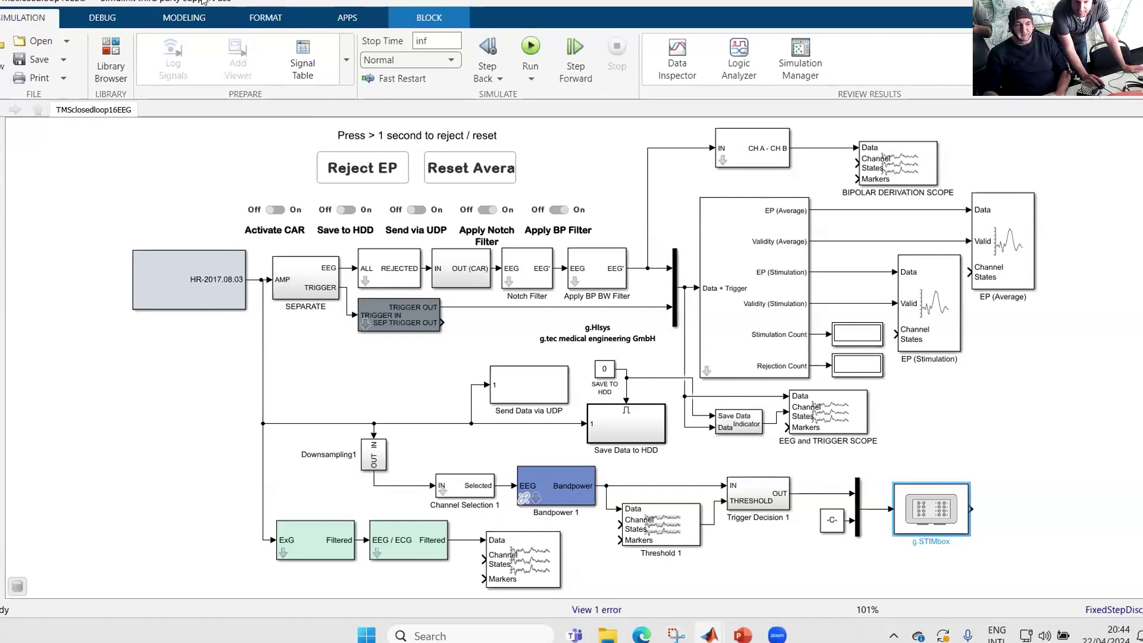
- Run the TMSclosedloop16EEG model and bring the Threshold 1 and EEG Scope windows to the front
{"action": "left_click", "coordinate": [218, 190]}
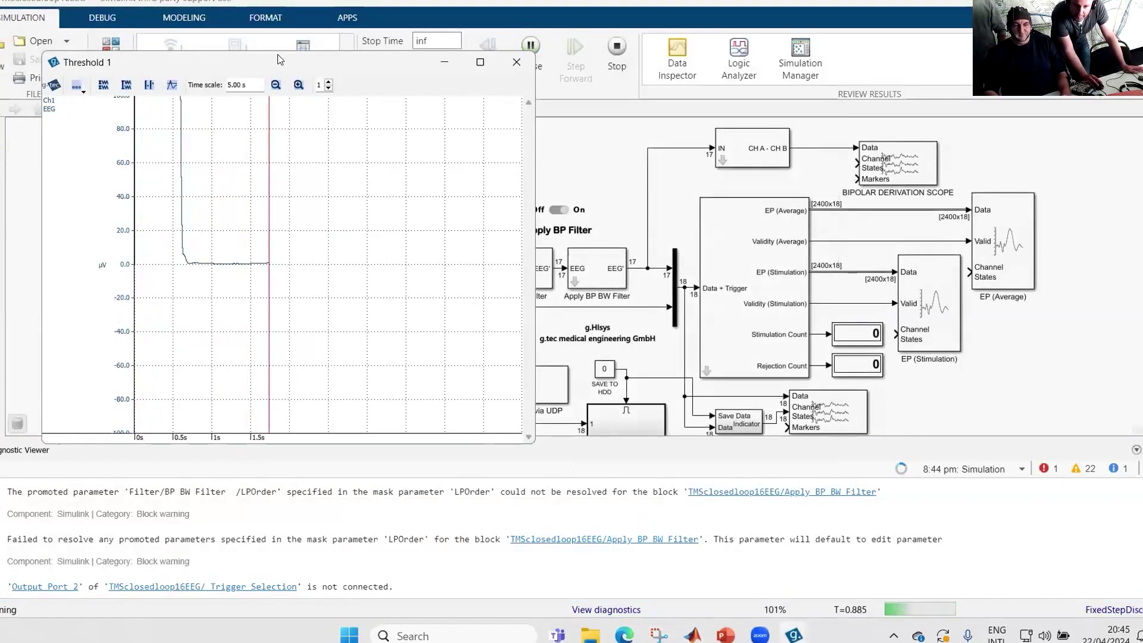
{"action": "left_click", "coordinate": [534, 506]}
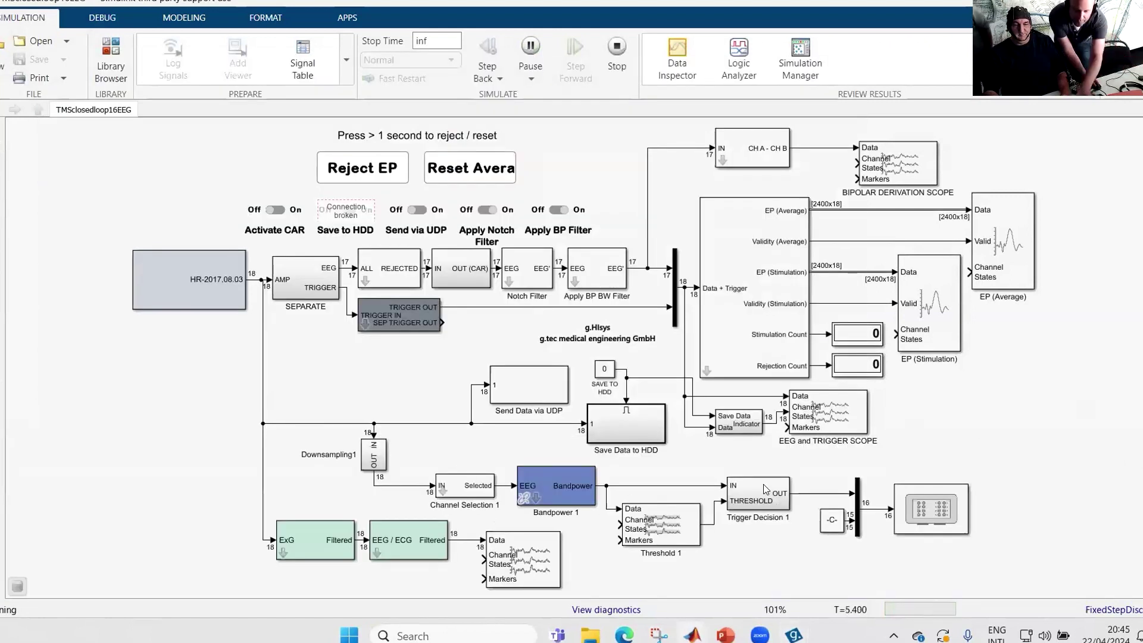
{"action": "key", "text": "alt+Tab"}
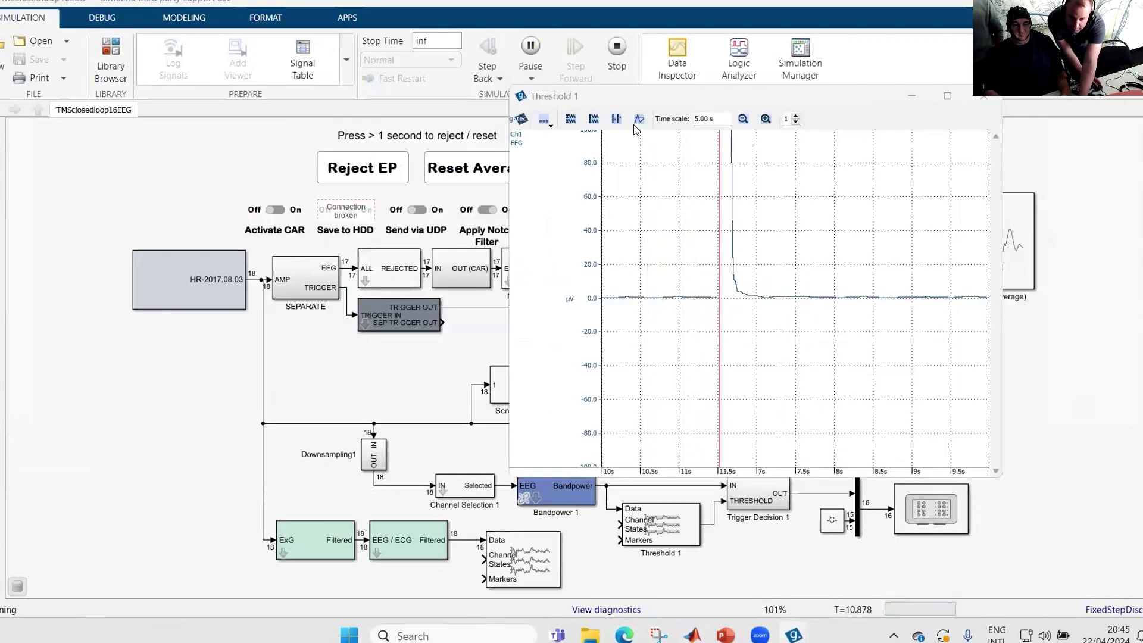
{"action": "key", "text": "alt+Tab"}
{"action": "key", "text": "alt+Tab"}
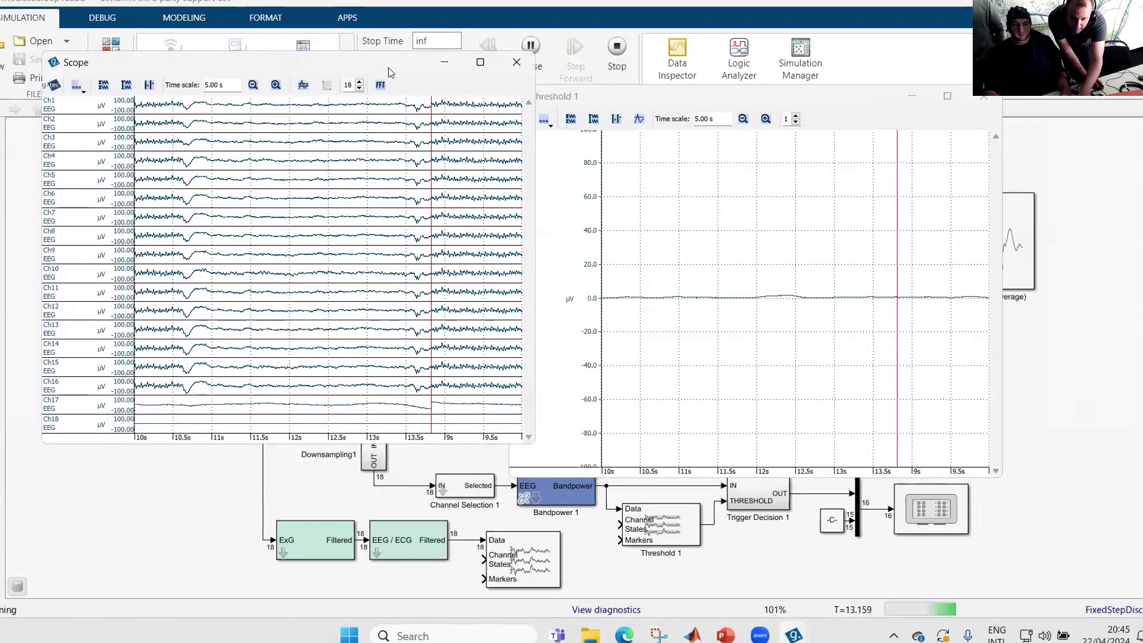
- Arrange the Scope and Threshold 1 windows side by side and enlarge the Scope to show all 18 channels
{"action": "left_click_drag", "start_coordinate": [377, 65], "coordinate": [331, 82]}
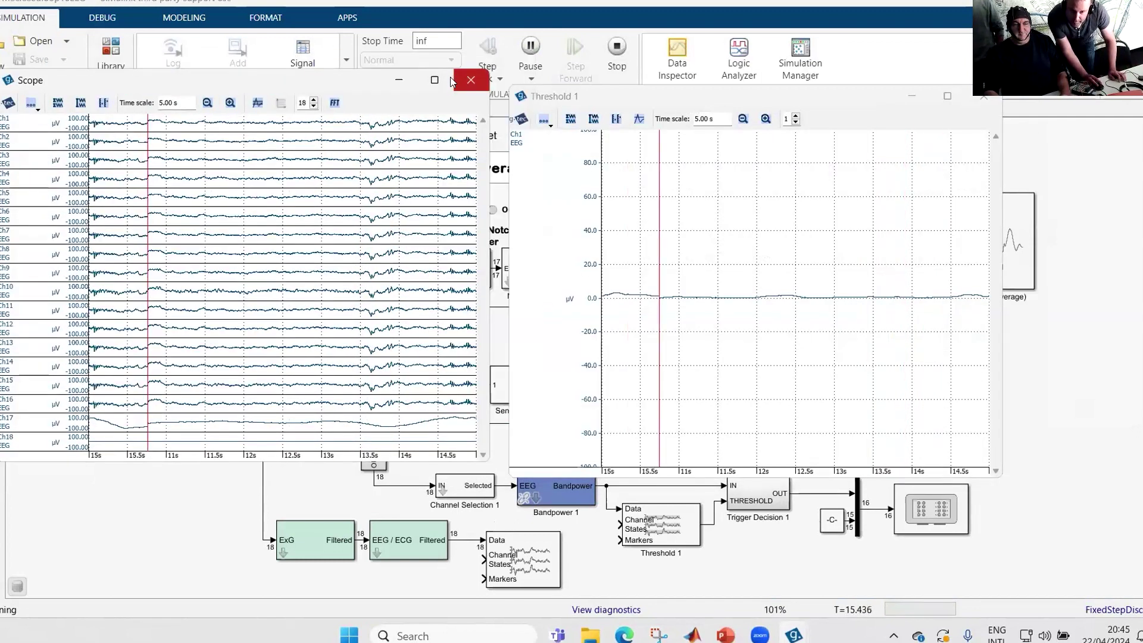
{"action": "left_click", "coordinate": [638, 99]}
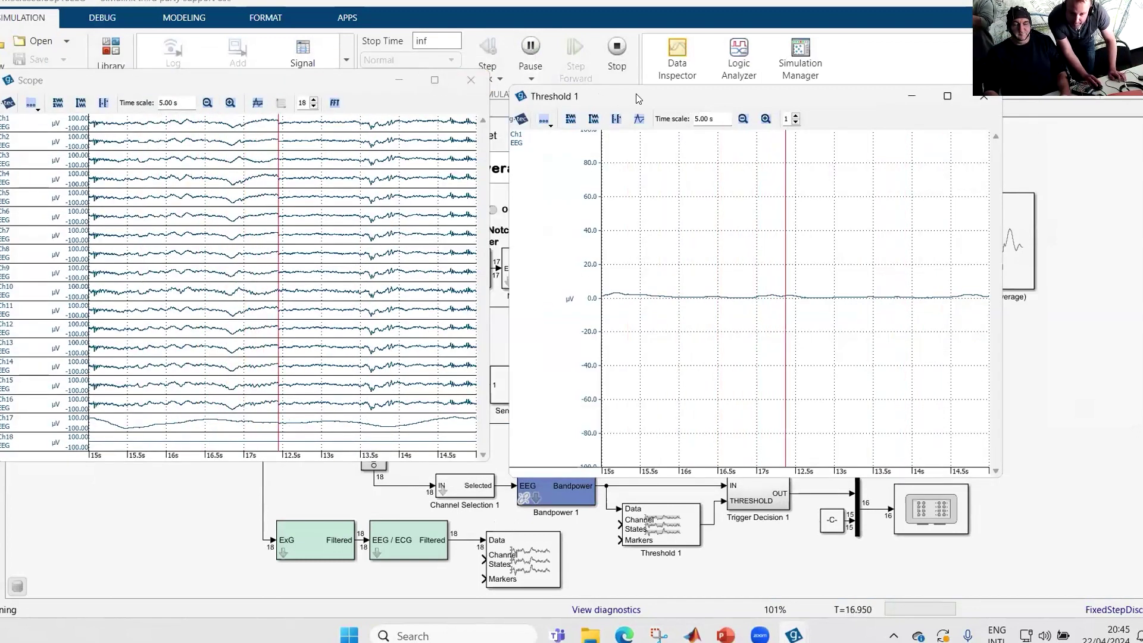
{"action": "left_click_drag", "start_coordinate": [638, 96], "coordinate": [754, 66]}
{"action": "left_click", "coordinate": [256, 88]}
{"action": "left_click_drag", "start_coordinate": [256, 89], "coordinate": [290, 90]}
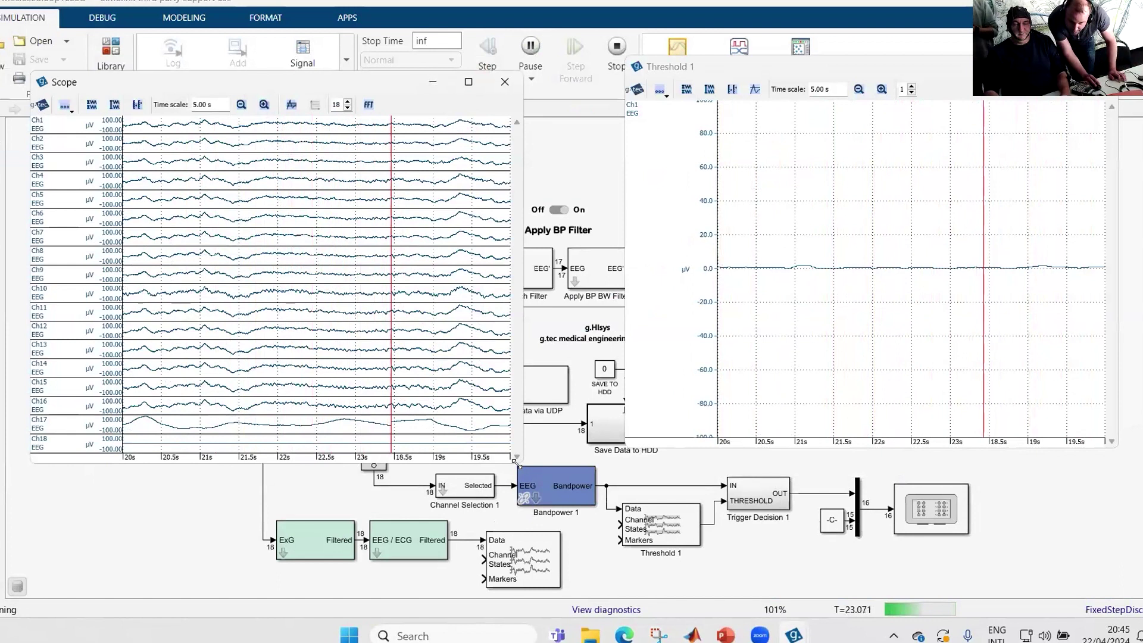
{"action": "left_click_drag", "start_coordinate": [522, 461], "coordinate": [875, 619]}
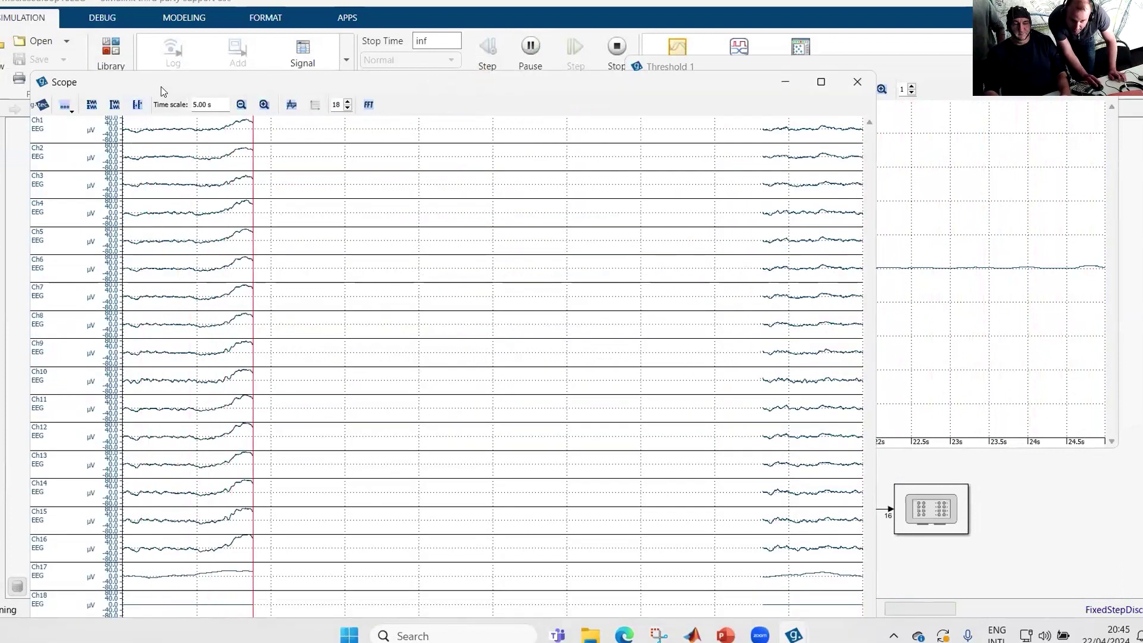
{"action": "left_click_drag", "start_coordinate": [756, 82], "coordinate": [726, 43]}
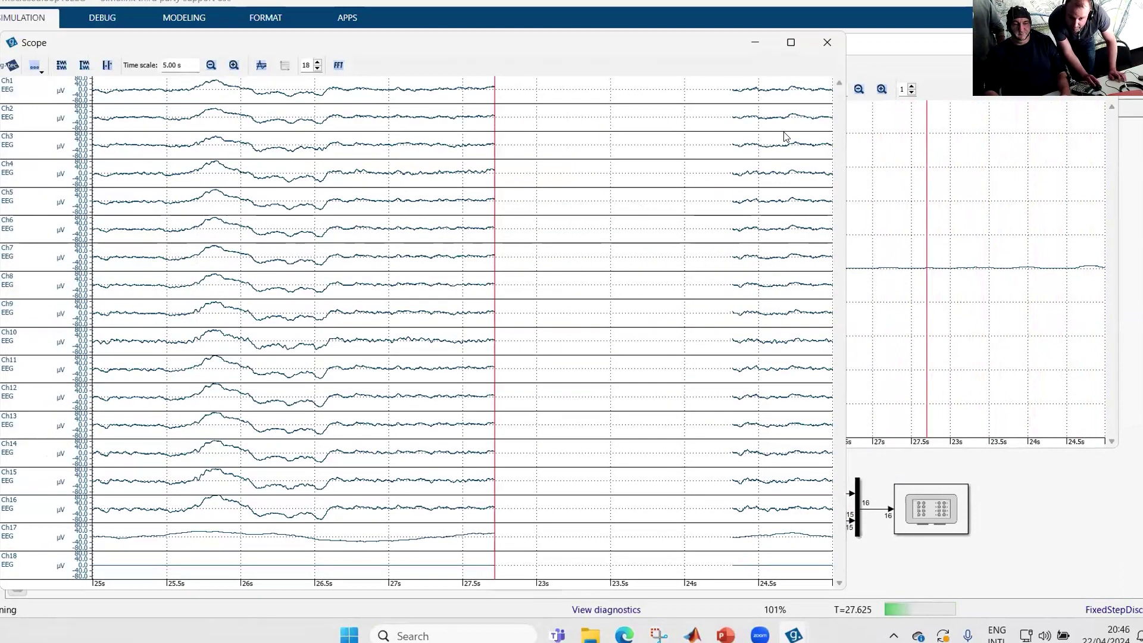
{"action": "left_click", "coordinate": [955, 67]}
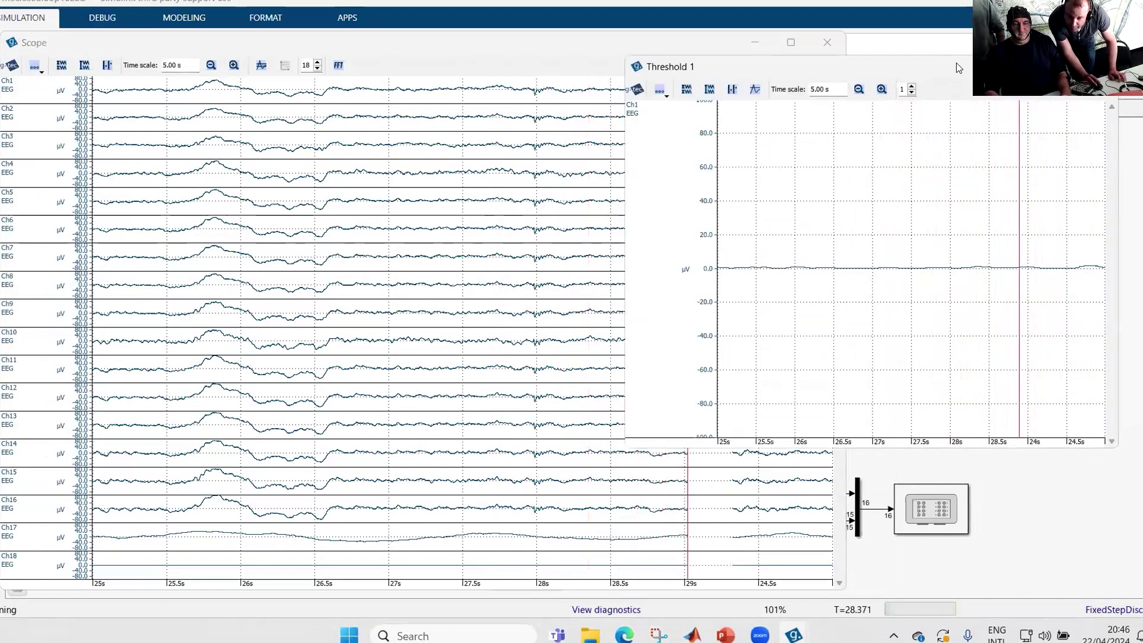
{"action": "left_click_drag", "start_coordinate": [958, 67], "coordinate": [974, 90]}
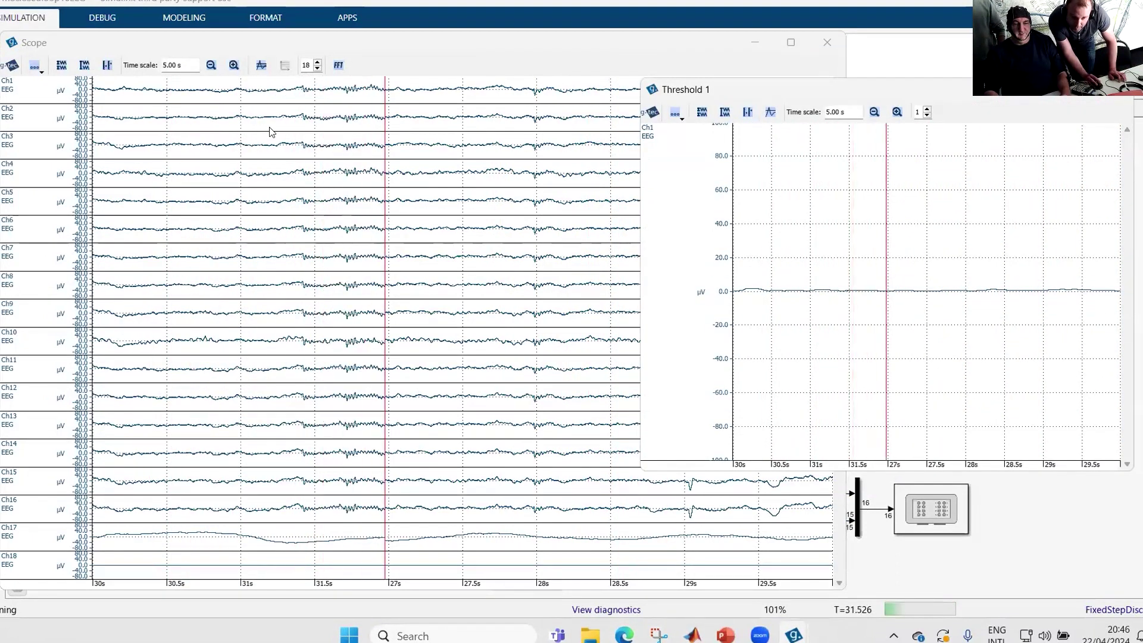
- Apply the EEG type to Scope channels 1 to 18 with sensitivity -50 to 50 µV and offset 0
{"action": "left_click", "coordinate": [61, 65]}
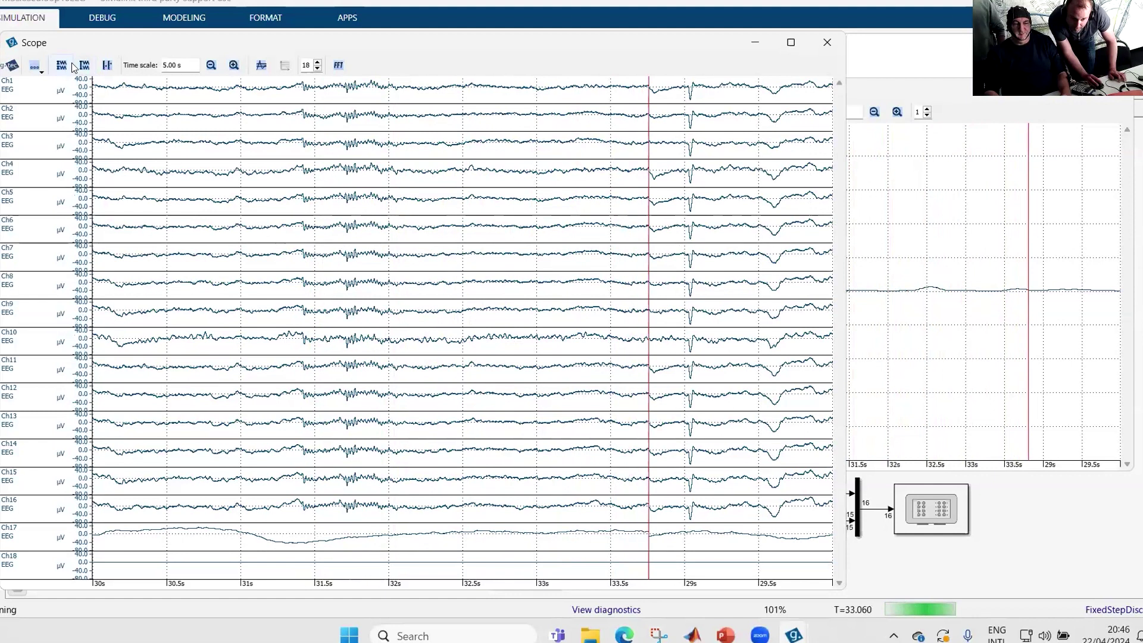
{"action": "left_click", "coordinate": [84, 65]}
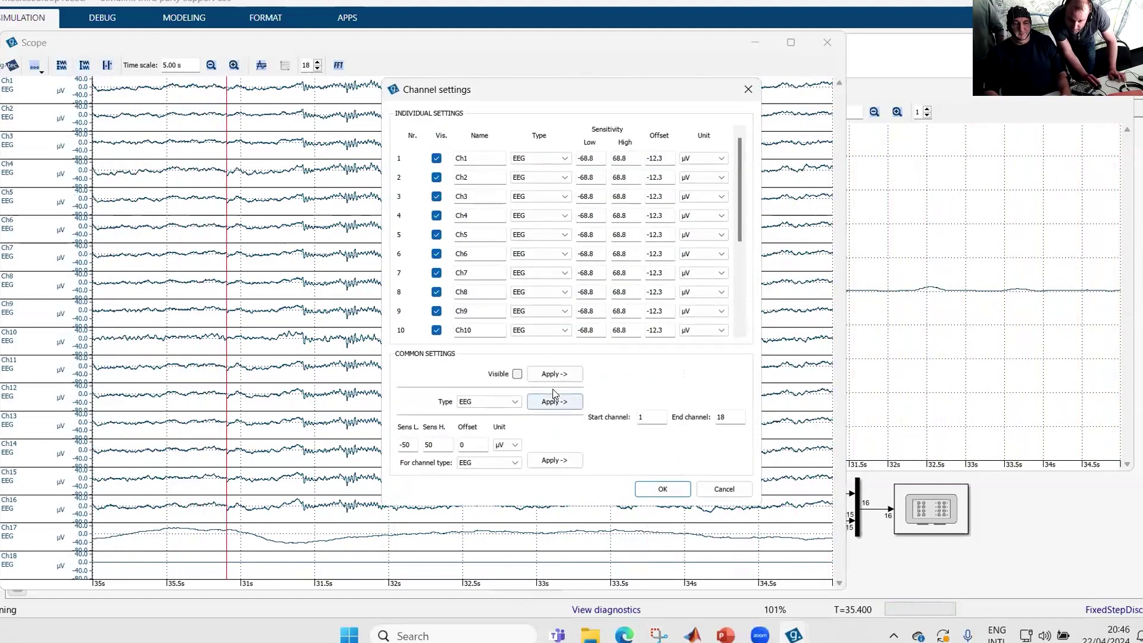
{"action": "left_click", "coordinate": [551, 401]}
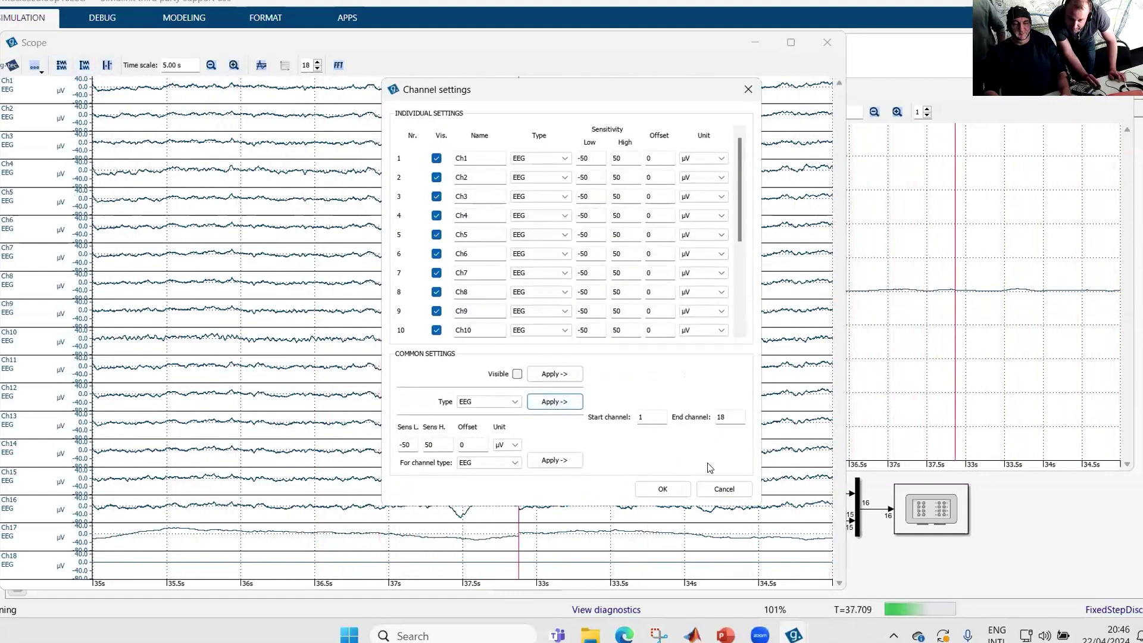
{"action": "left_click", "coordinate": [662, 489]}
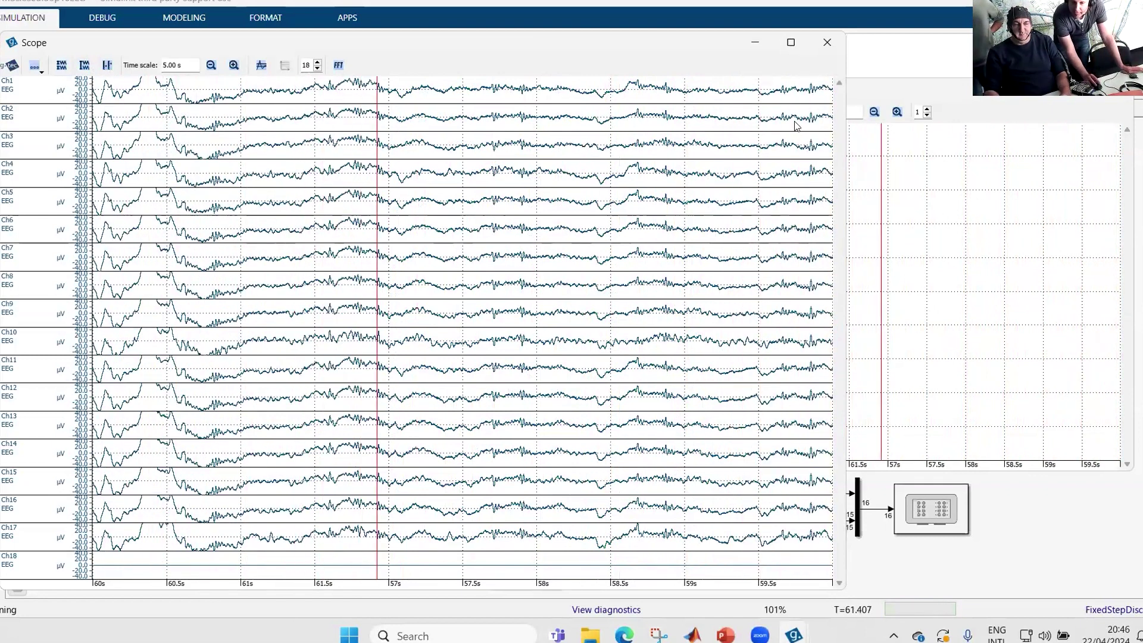
- Bring the Threshold 1 window in front of the EEG Scope
{"action": "left_click", "coordinate": [846, 402]}
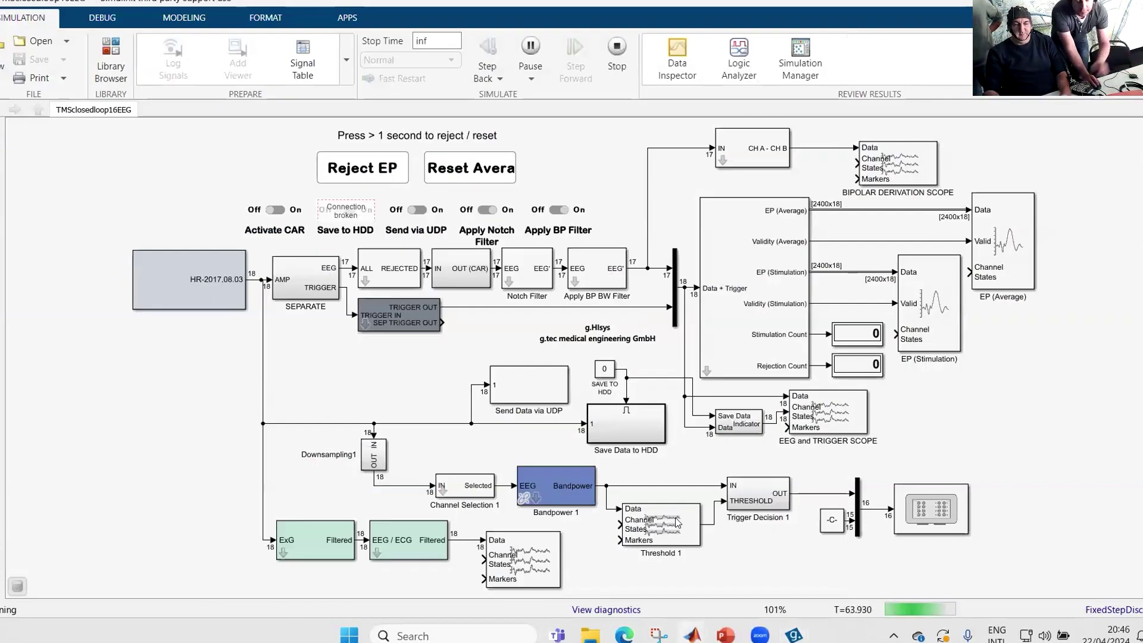
{"action": "key", "text": "alt+Tab"}
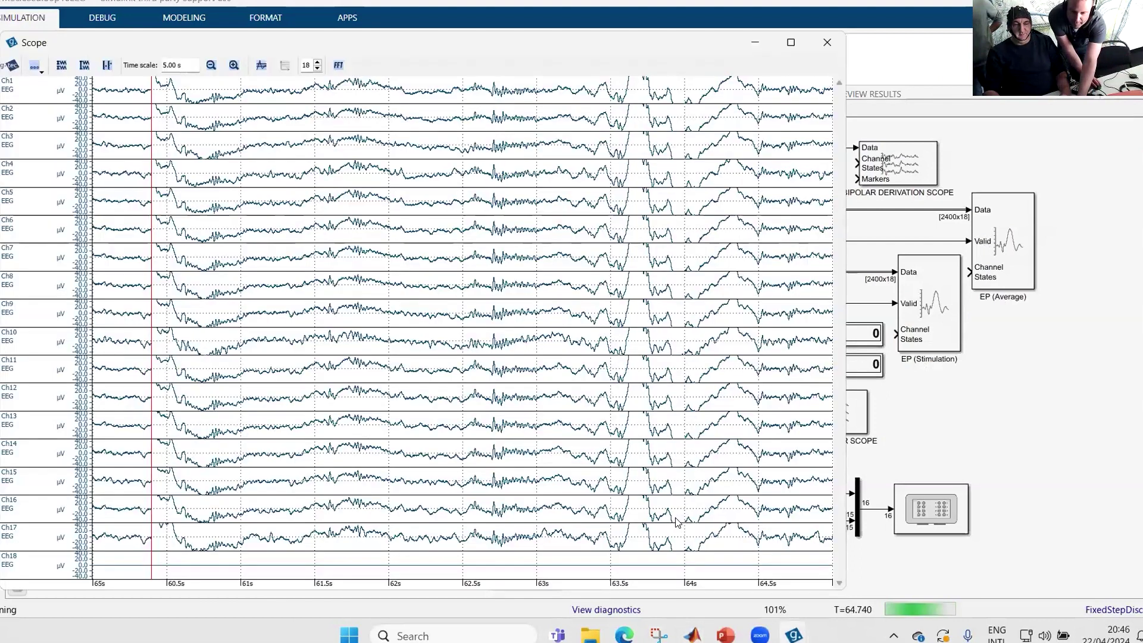
{"action": "key", "text": "alt+Tab"}
{"action": "key", "text": "Tab"}
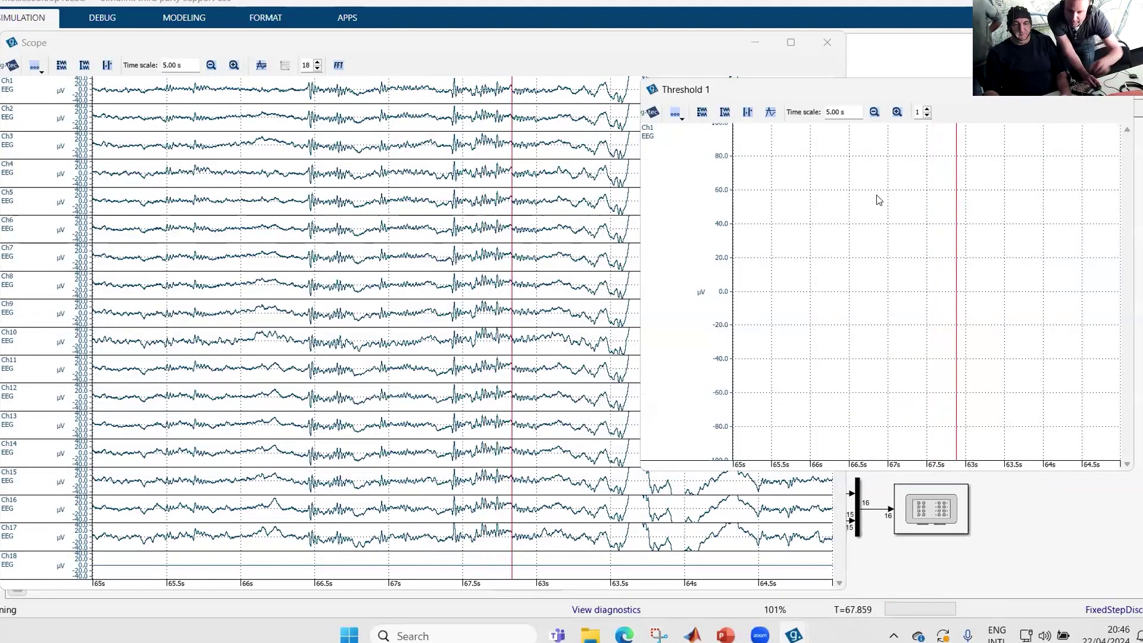
- Rescale the Threshold 1 display so the bandpower trace of channel 1 fits the plot
{"action": "left_click", "coordinate": [747, 114]}
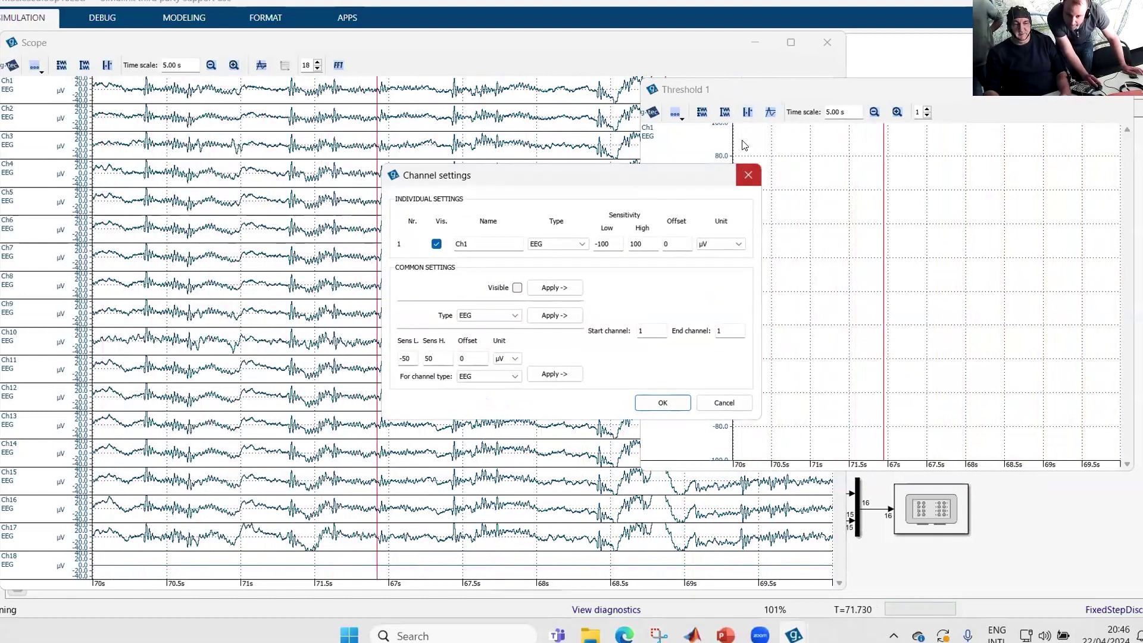
{"action": "left_click", "coordinate": [748, 173]}
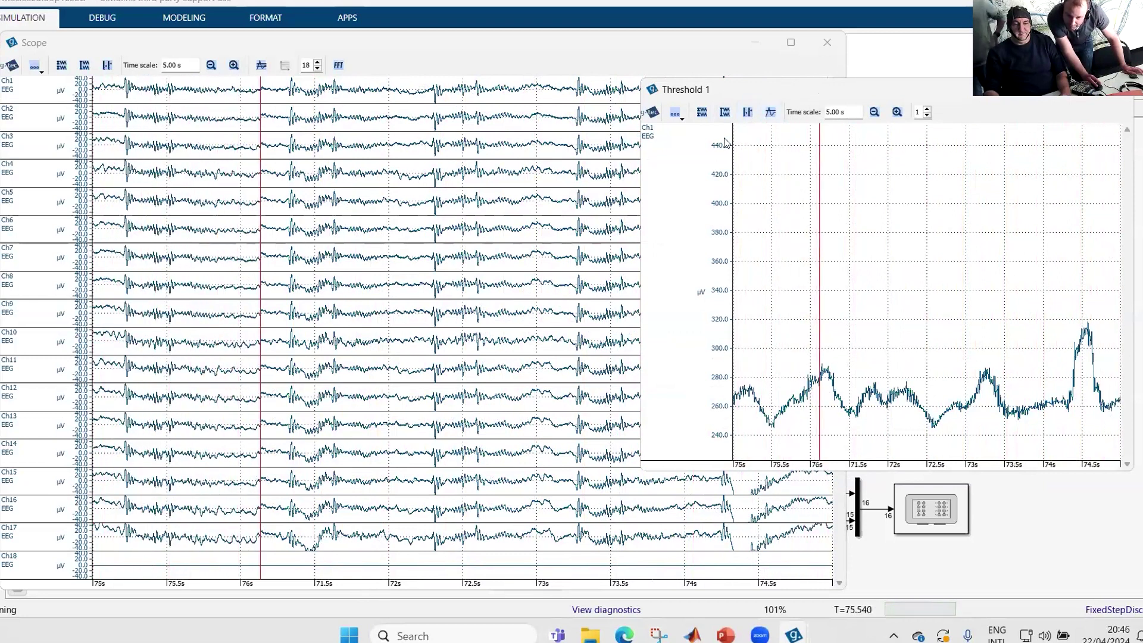
{"action": "left_click", "coordinate": [638, 106]}
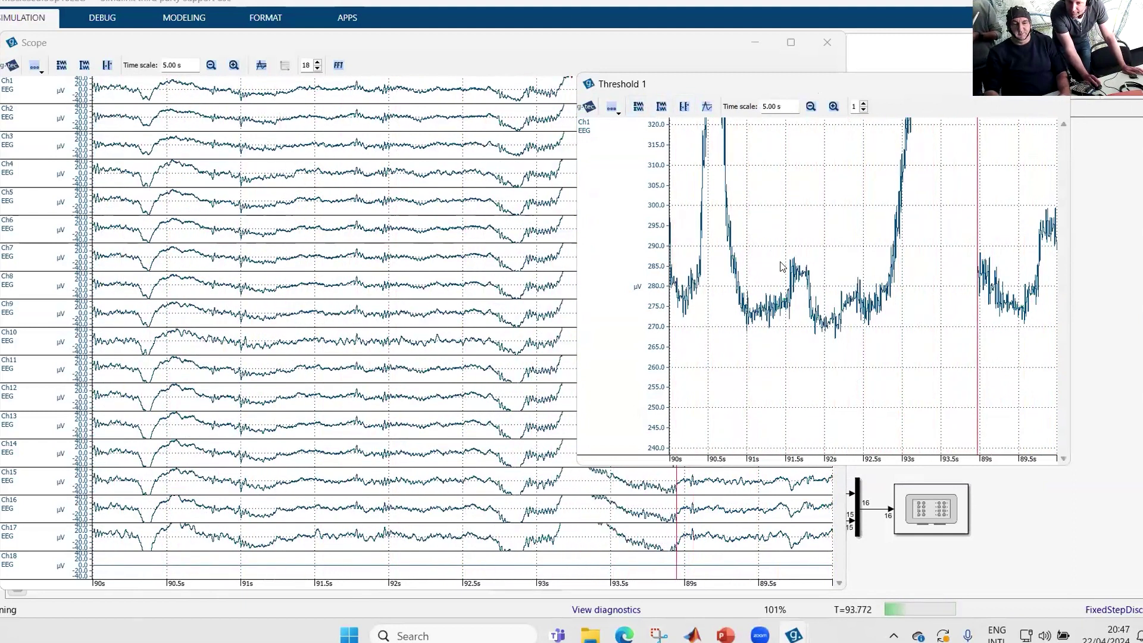
{"action": "left_click", "coordinate": [662, 108]}
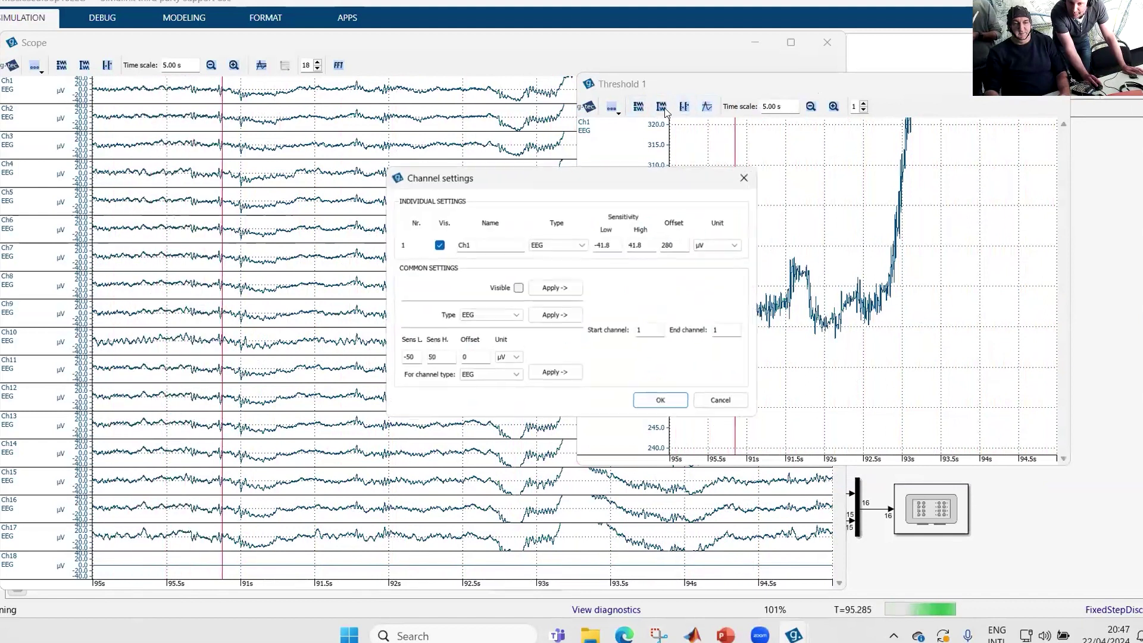
{"action": "left_click", "coordinate": [743, 178]}
{"action": "left_click", "coordinate": [649, 110]}
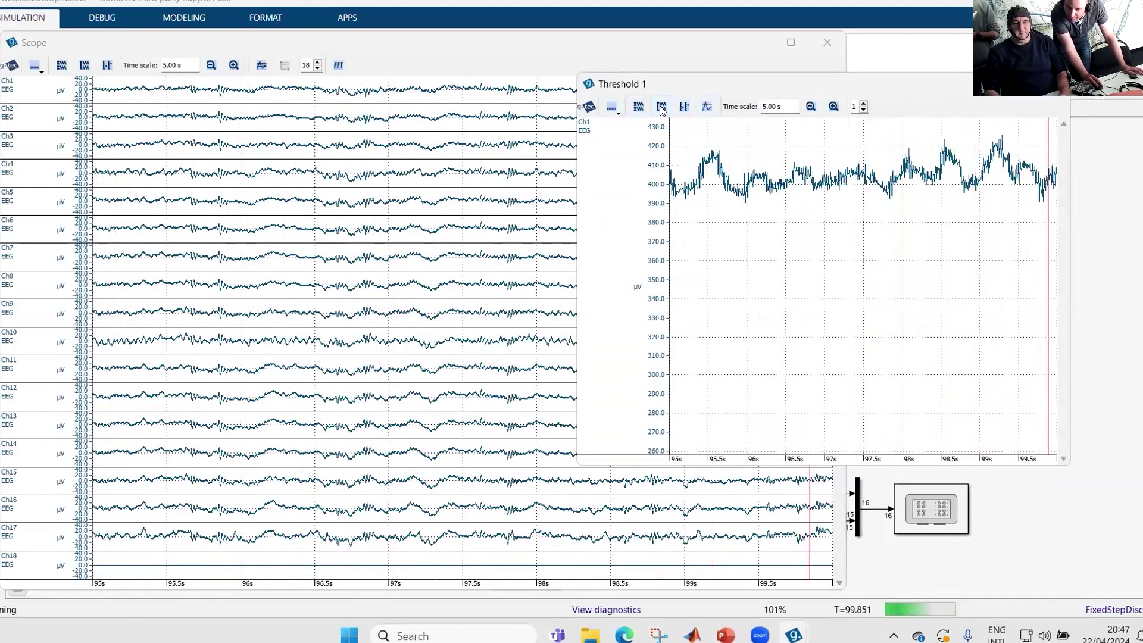
{"action": "left_click", "coordinate": [661, 109]}
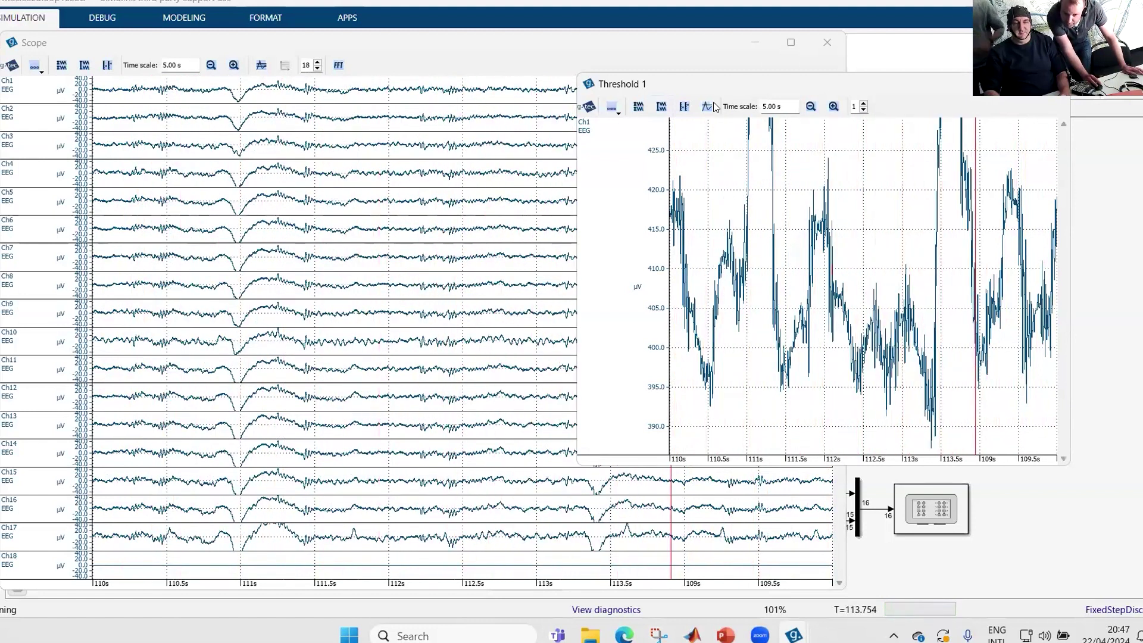
{"action": "left_click", "coordinate": [684, 108]}
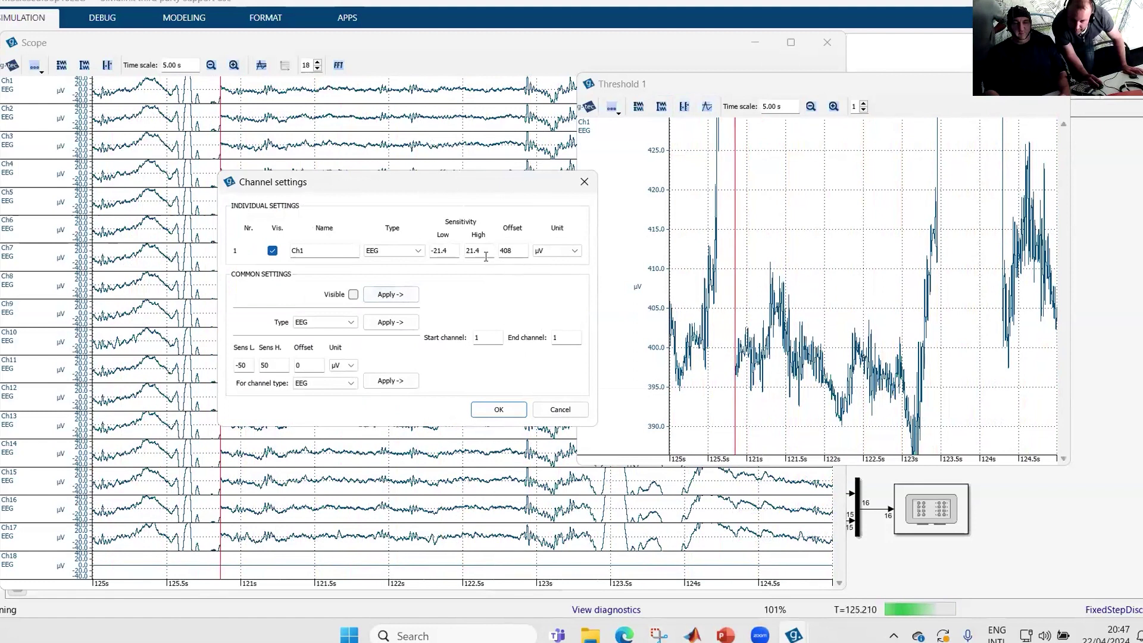
{"action": "key", "text": "Tab"}
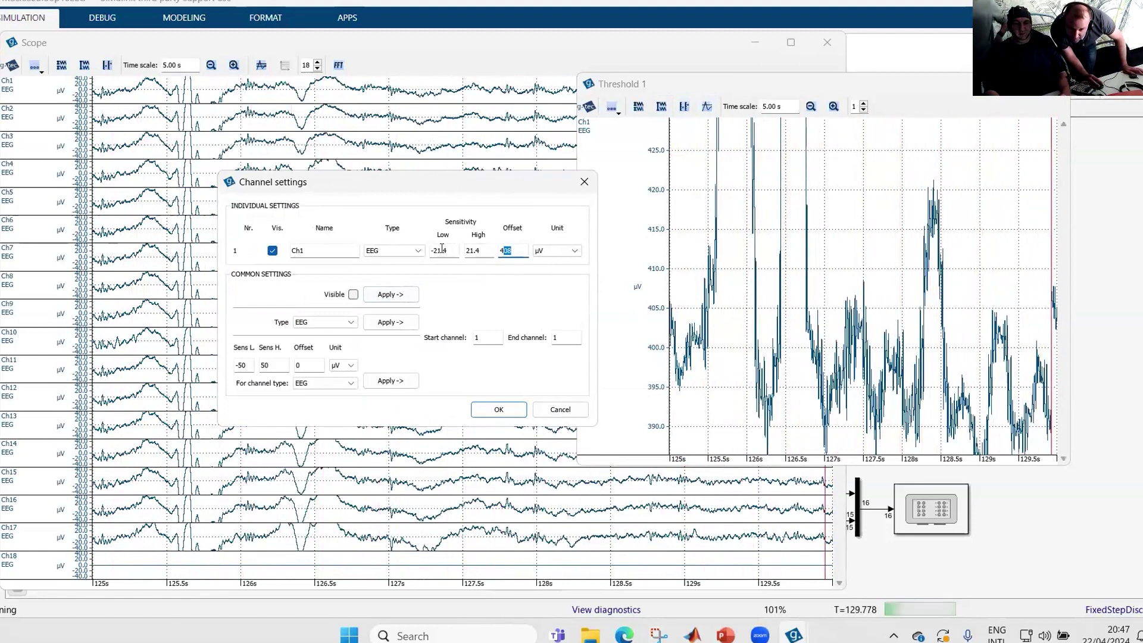
{"action": "left_click_drag", "start_coordinate": [442, 250], "coordinate": [448, 250]}
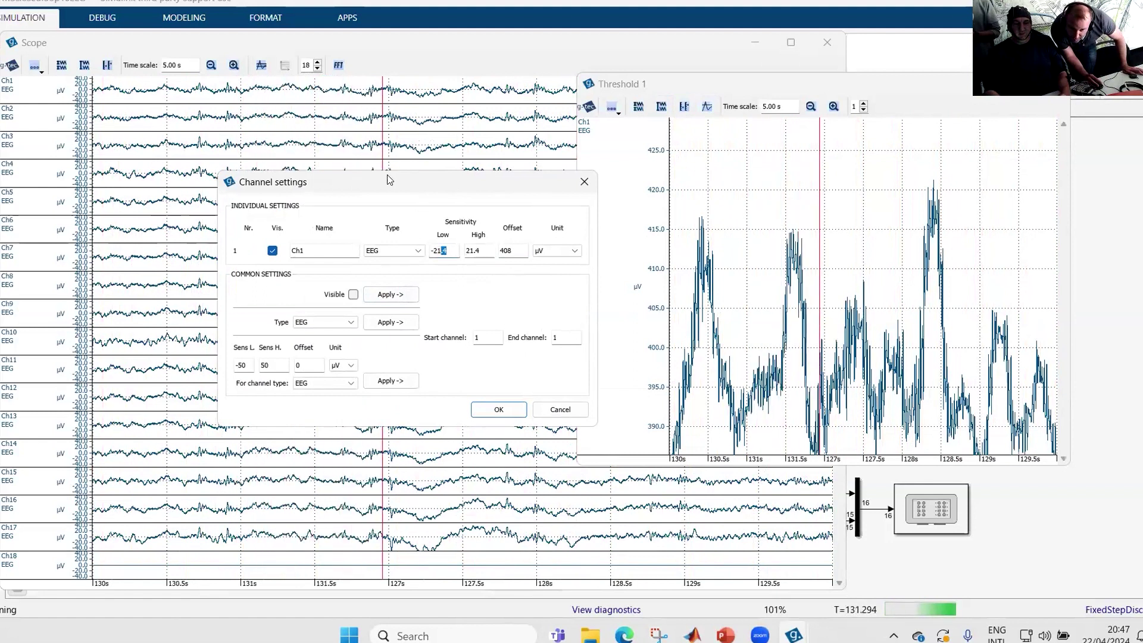
{"action": "left_click_drag", "start_coordinate": [402, 177], "coordinate": [405, 170]}
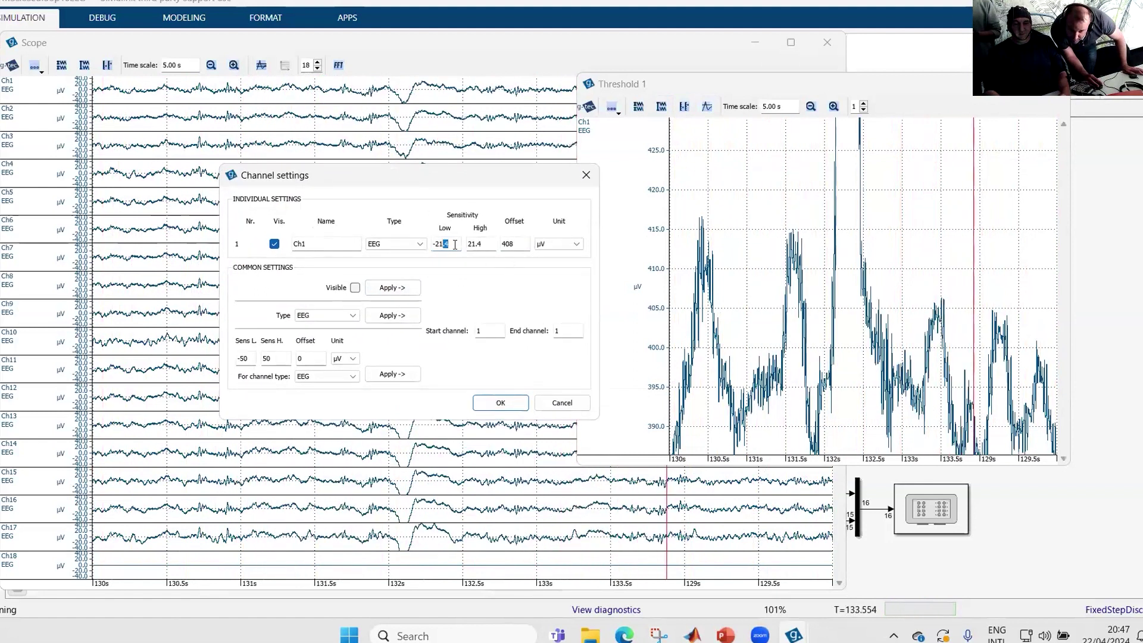
{"action": "left_click", "coordinate": [586, 174]}
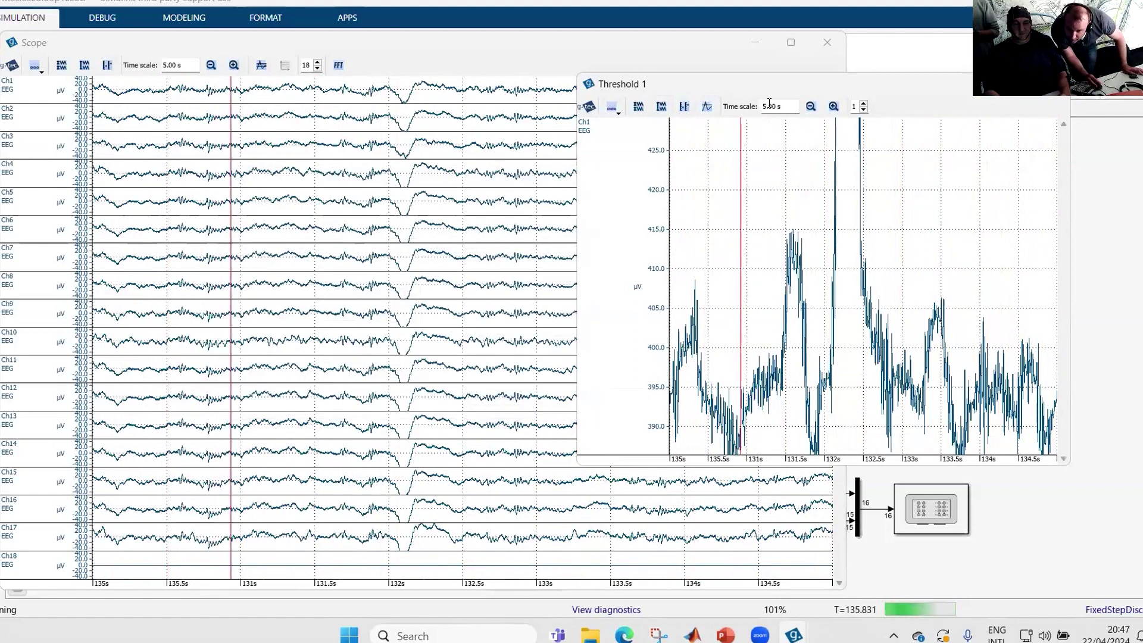
- Activate the channel 1 threshold at 420 µV in Threshold 1 and lower its line to about 409 µV
{"action": "double_click", "coordinate": [640, 219]}
{"action": "double_click", "coordinate": [646, 247]}
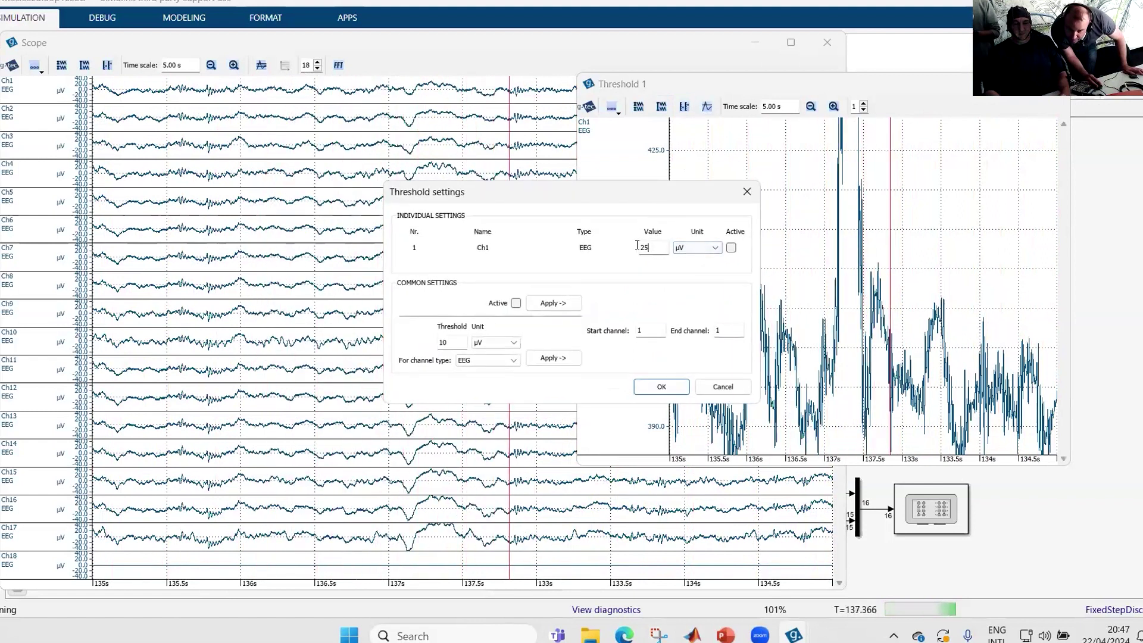
{"action": "type", "text": "4"}
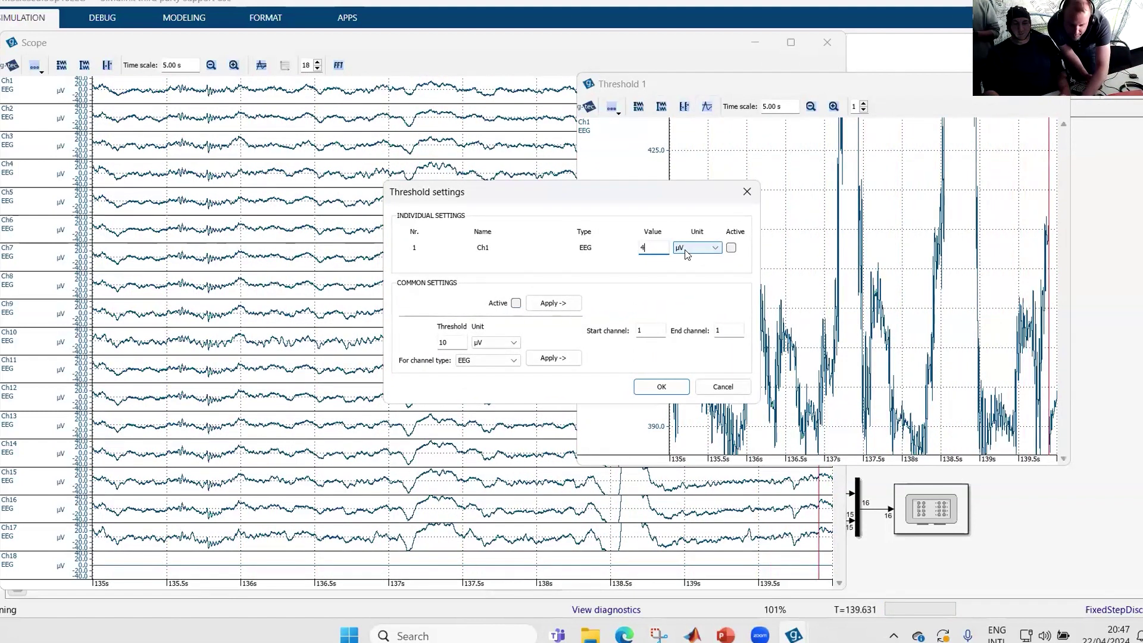
{"action": "type", "text": "20"}
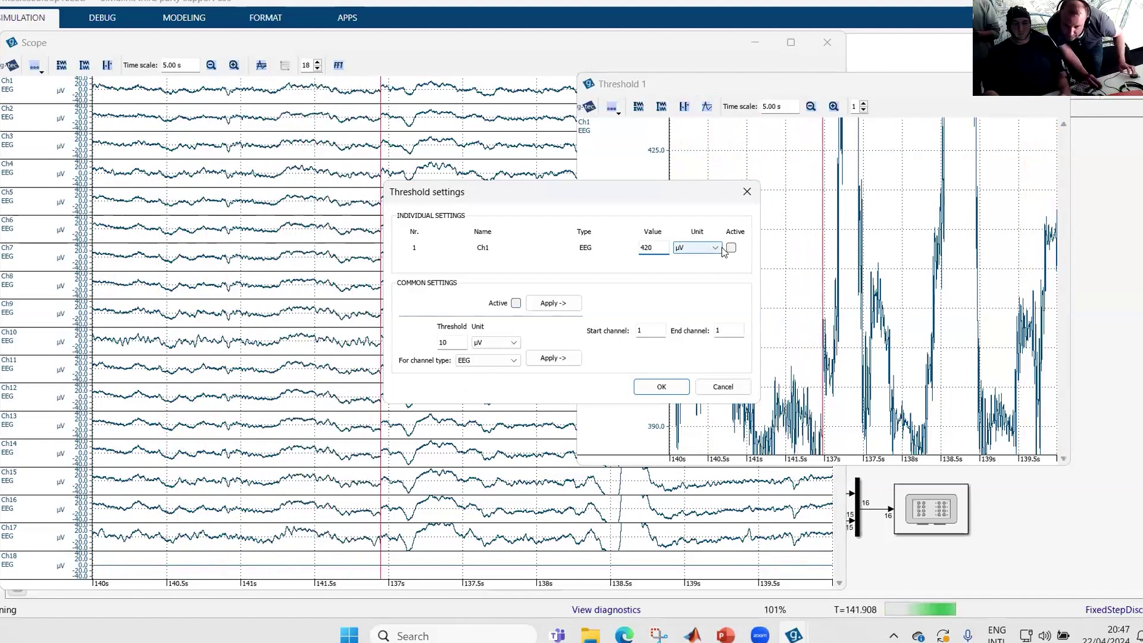
{"action": "left_click", "coordinate": [731, 248]}
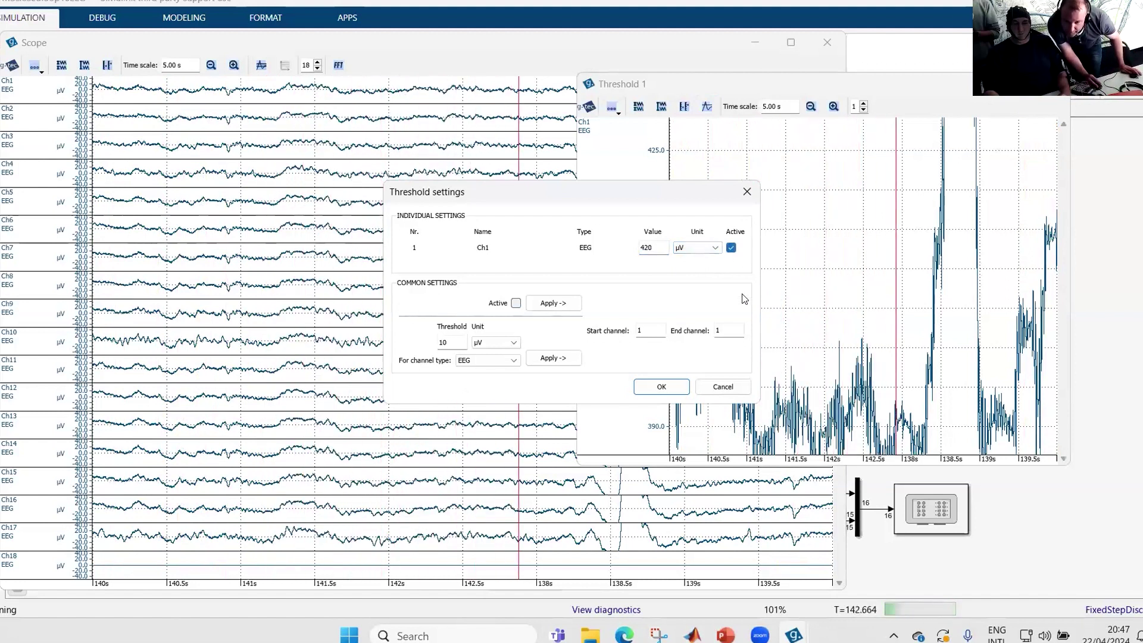
{"action": "left_click", "coordinate": [672, 385]}
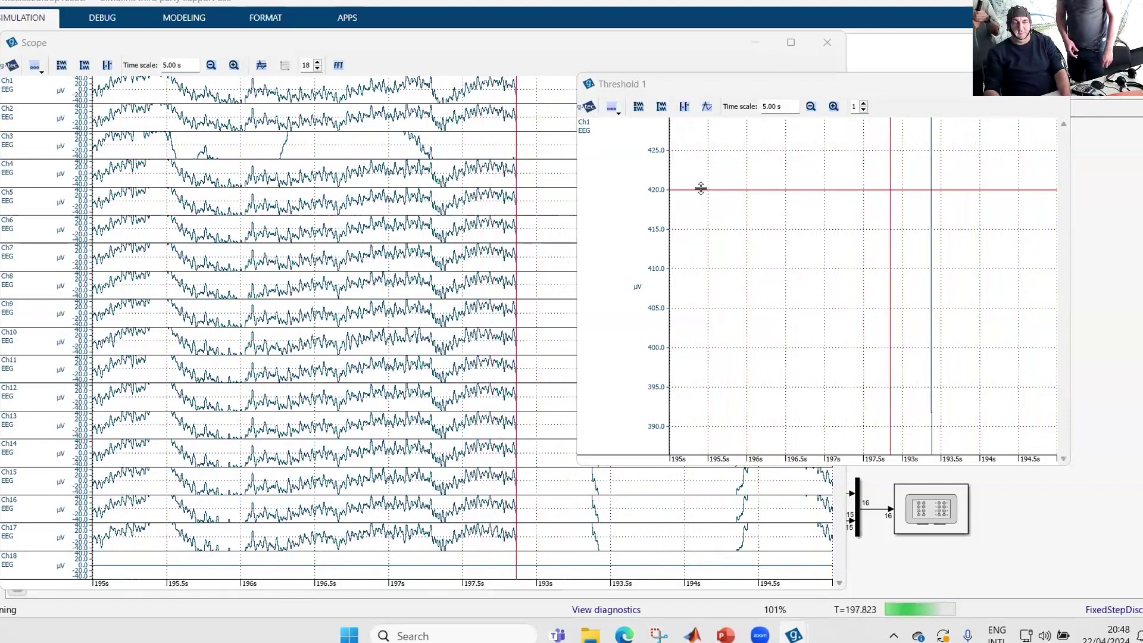
{"action": "left_click_drag", "start_coordinate": [699, 213], "coordinate": [698, 279]}
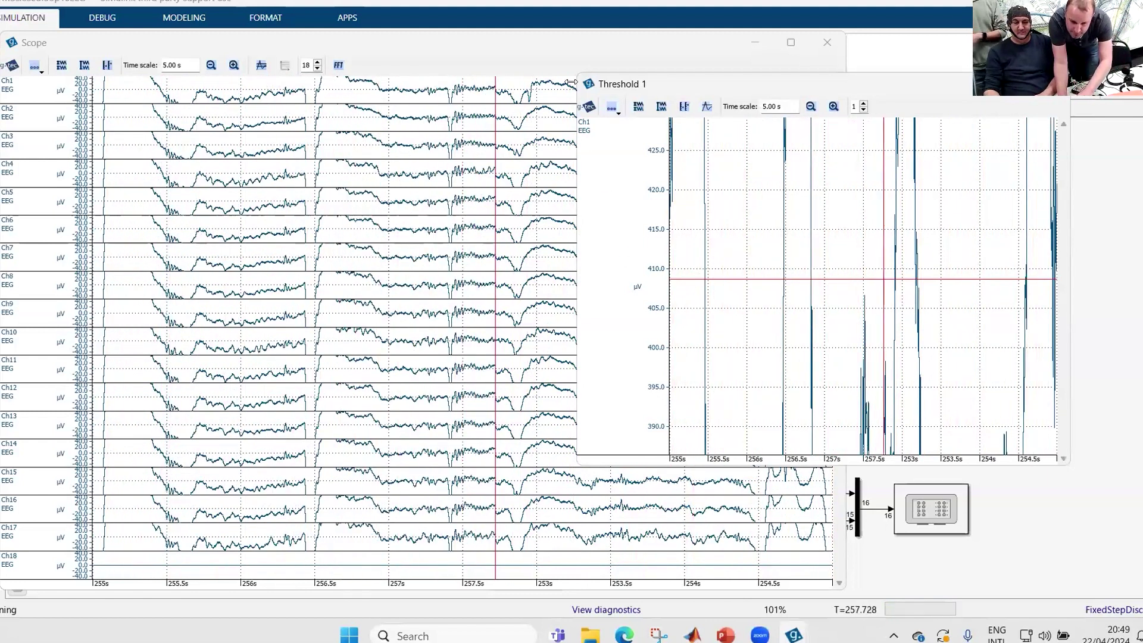
- Return to the maximized TMSclosedloop16EEG model and stop the running simulation
{"action": "left_click", "coordinate": [277, 43]}
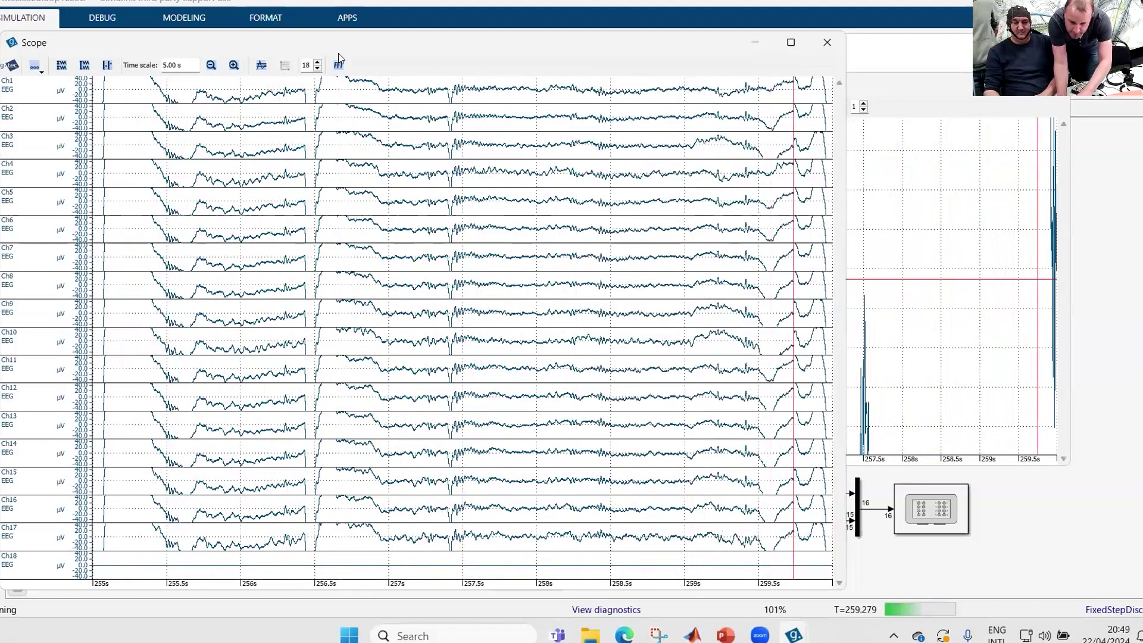
{"action": "left_click", "coordinate": [271, 18]}
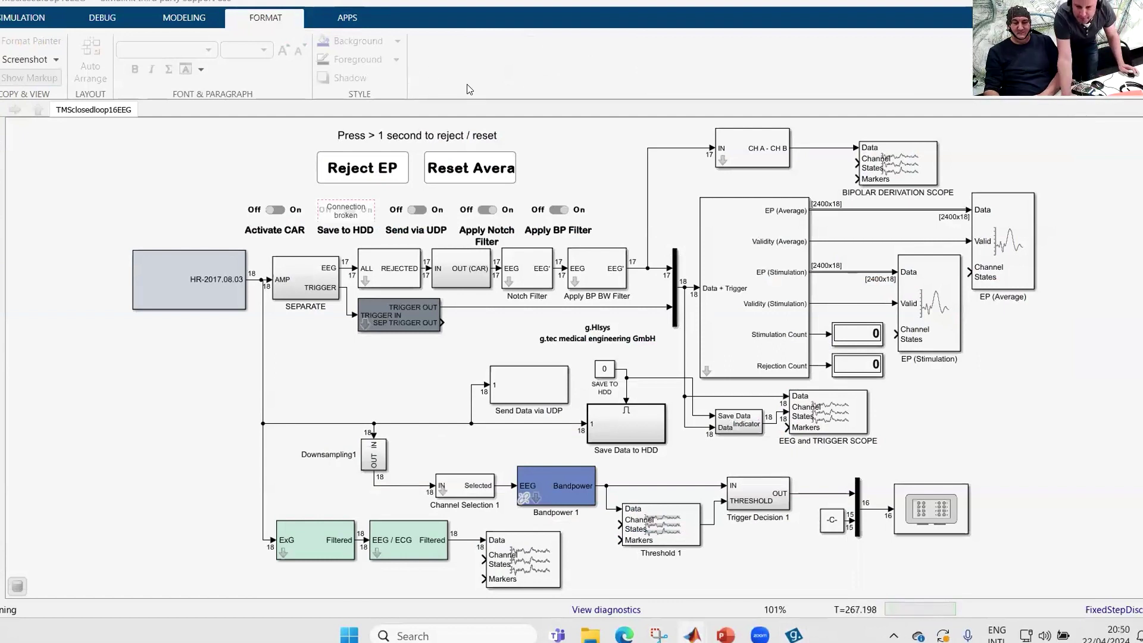
{"action": "left_click", "coordinate": [507, 172]}
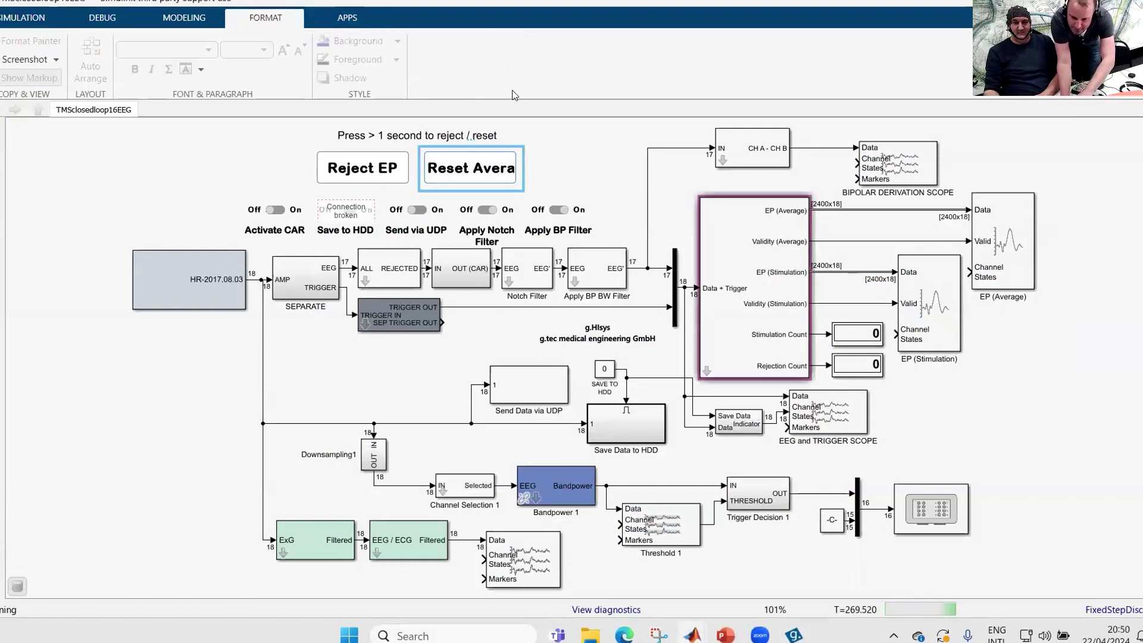
{"action": "double_click", "coordinate": [248, 4]}
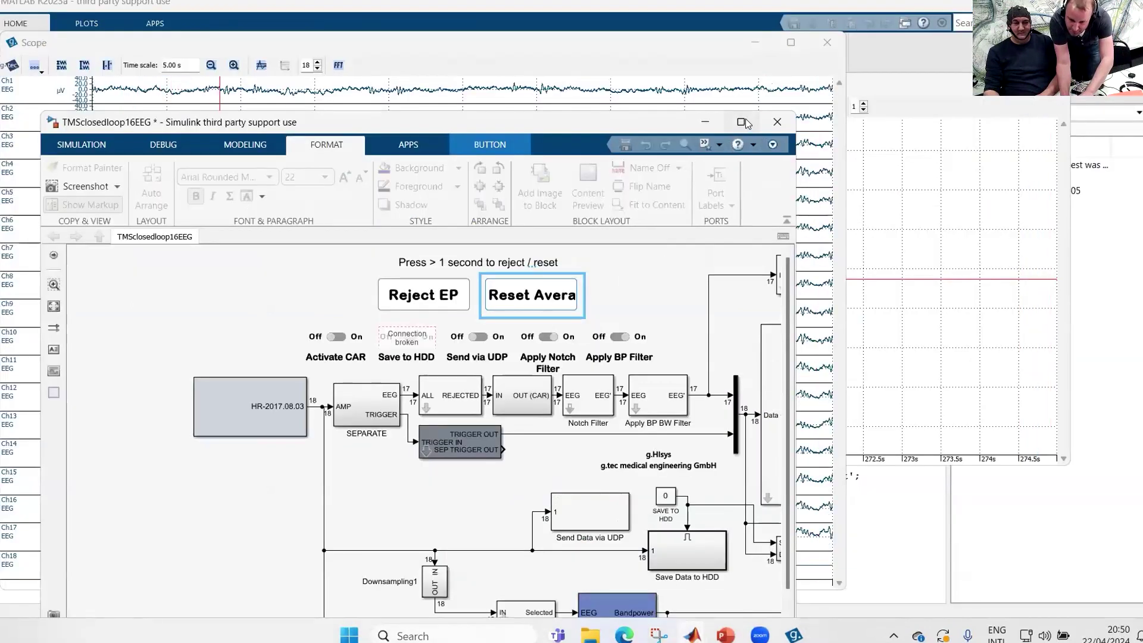
{"action": "left_click", "coordinate": [744, 123]}
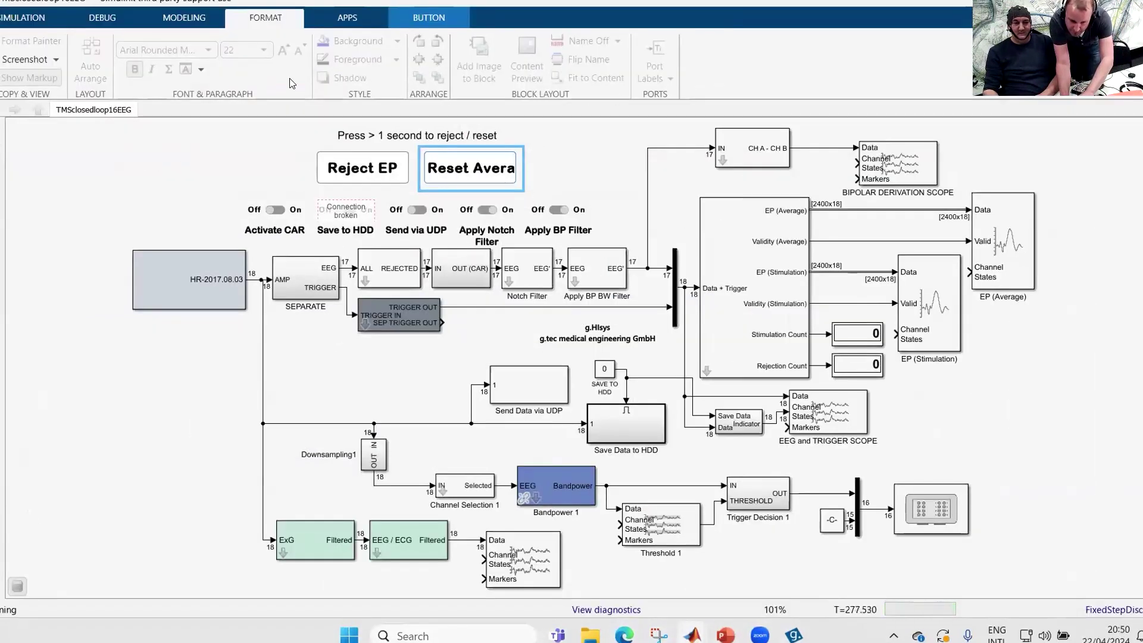
{"action": "left_click", "coordinate": [31, 12]}
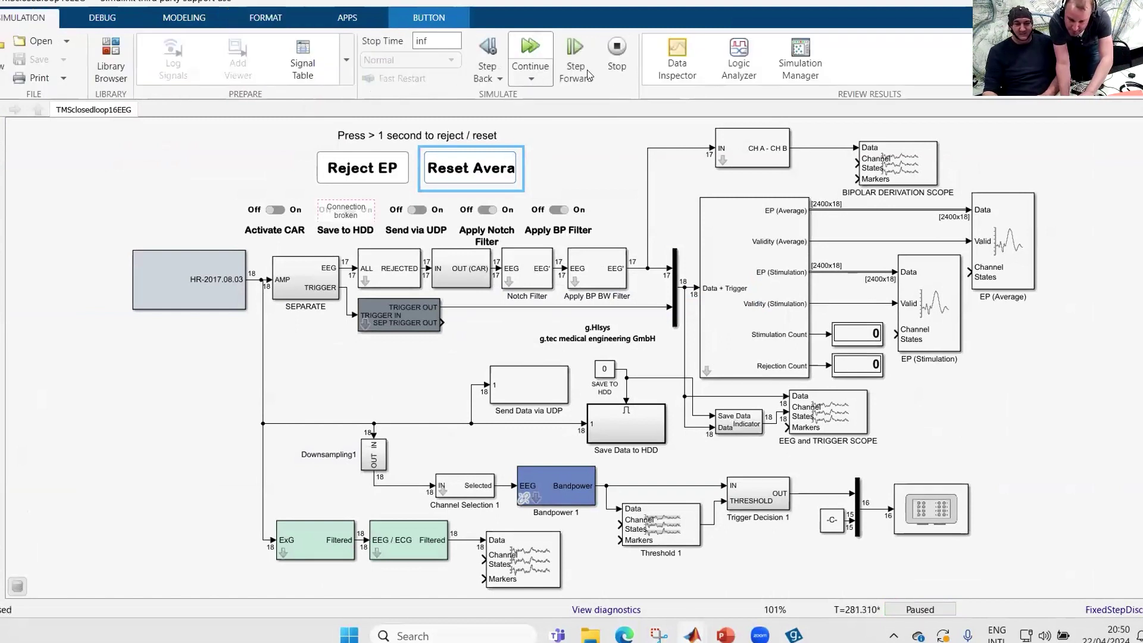
{"action": "left_click", "coordinate": [617, 55]}
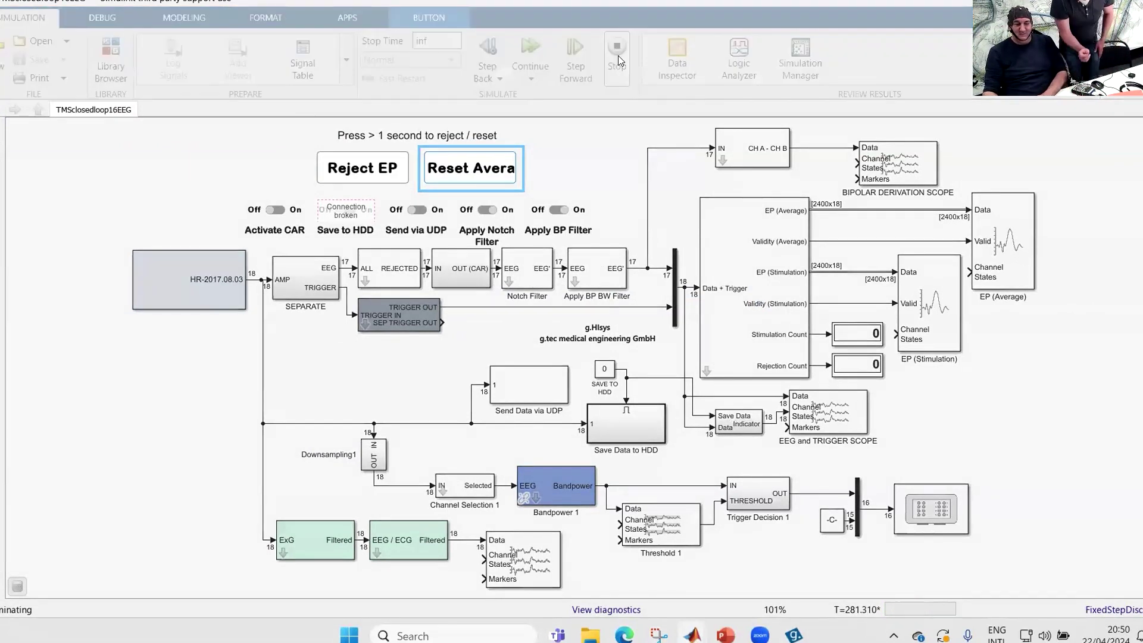